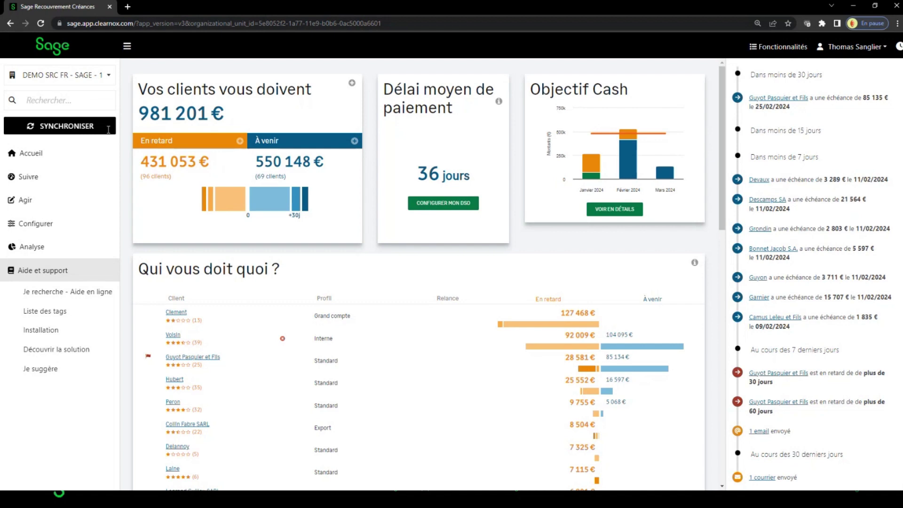
- Switch the active company to DEMO SRC FR - SAGE - 2, and back to DEMO SRC FR - SAGE - 1
{"action": "left_click", "coordinate": [67, 134]}
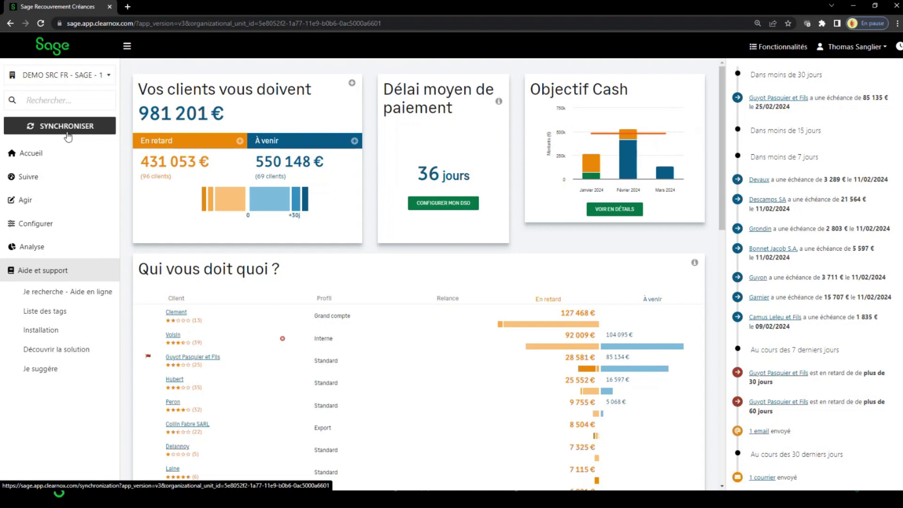
{"action": "left_click", "coordinate": [76, 80]}
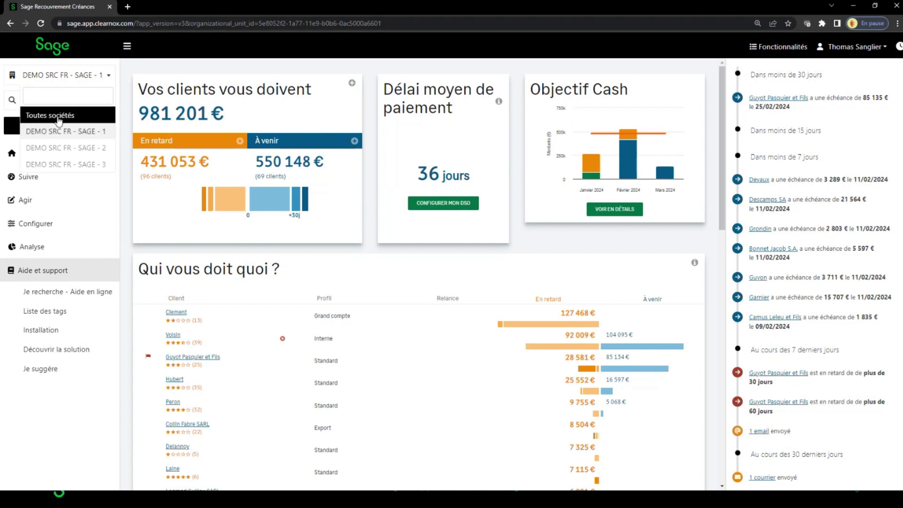
{"action": "left_click", "coordinate": [61, 147]}
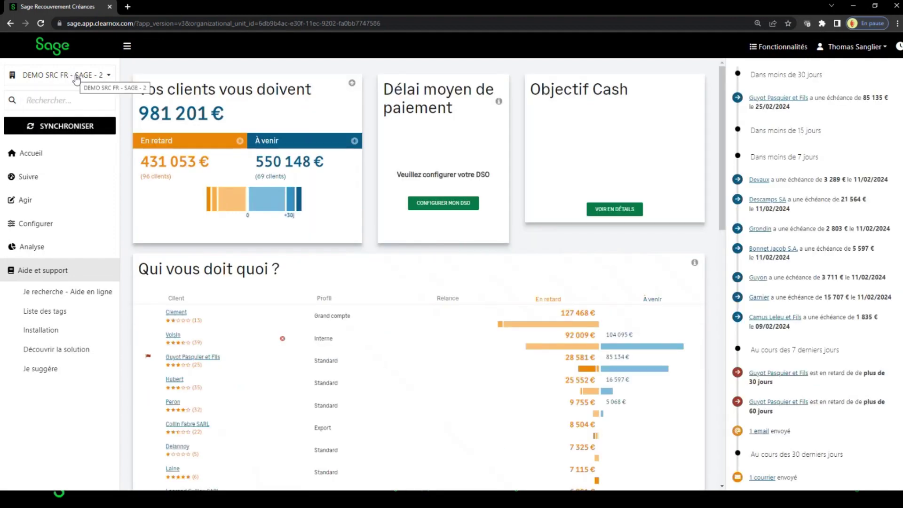
{"action": "left_click", "coordinate": [71, 76]}
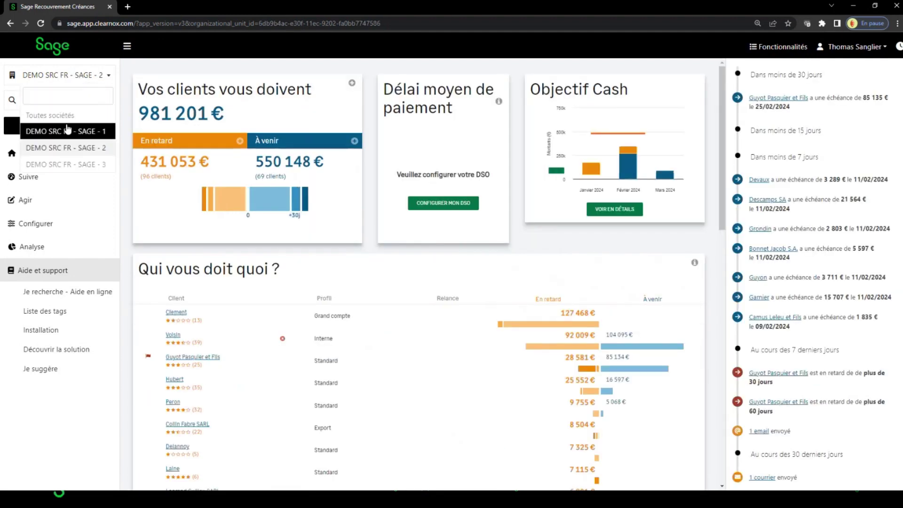
{"action": "left_click", "coordinate": [68, 134]}
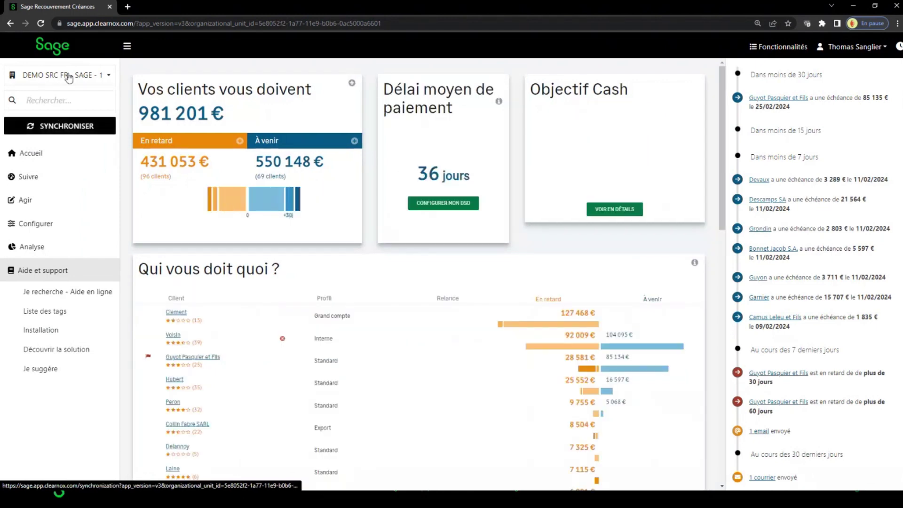
- Display the consolidated view of Toutes sociétés and review its outstanding balance table and distribution charts
{"action": "left_click", "coordinate": [72, 75]}
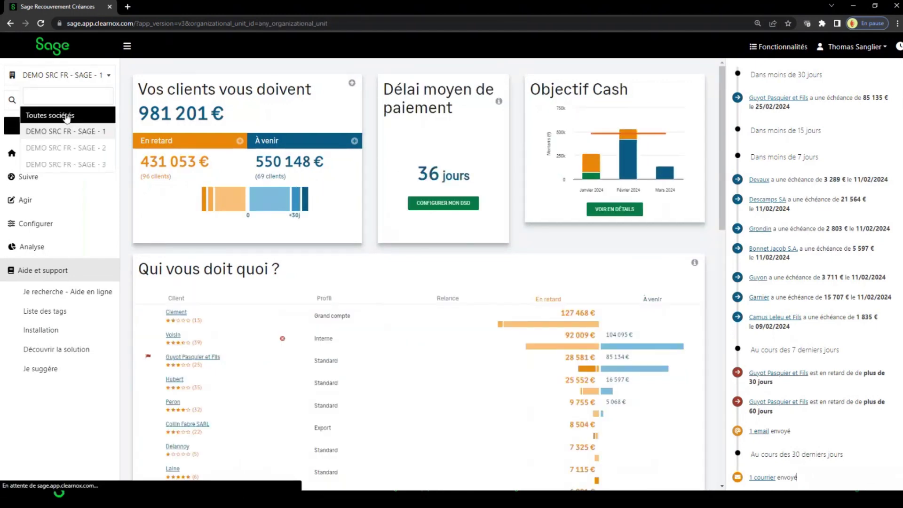
{"action": "left_click", "coordinate": [70, 115]}
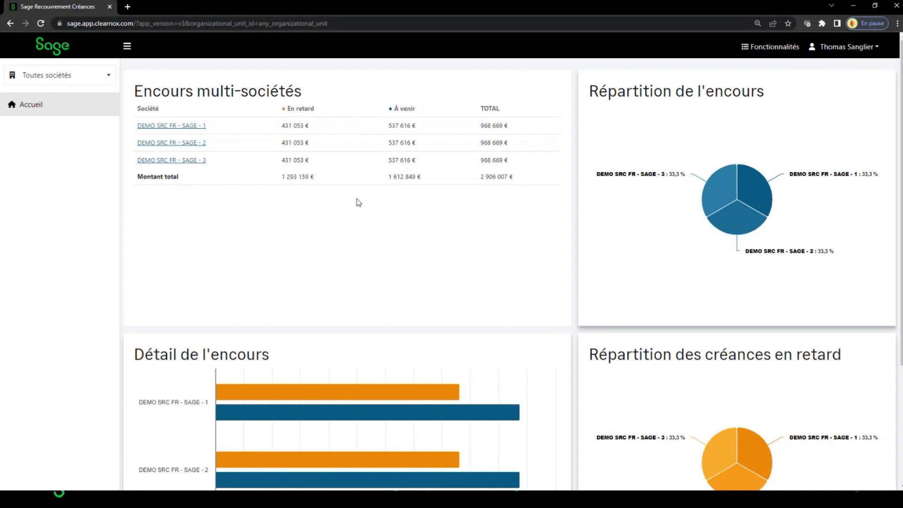
{"action": "scroll", "coordinate": [355, 204], "scroll_direction": "down", "scroll_amount": 3}
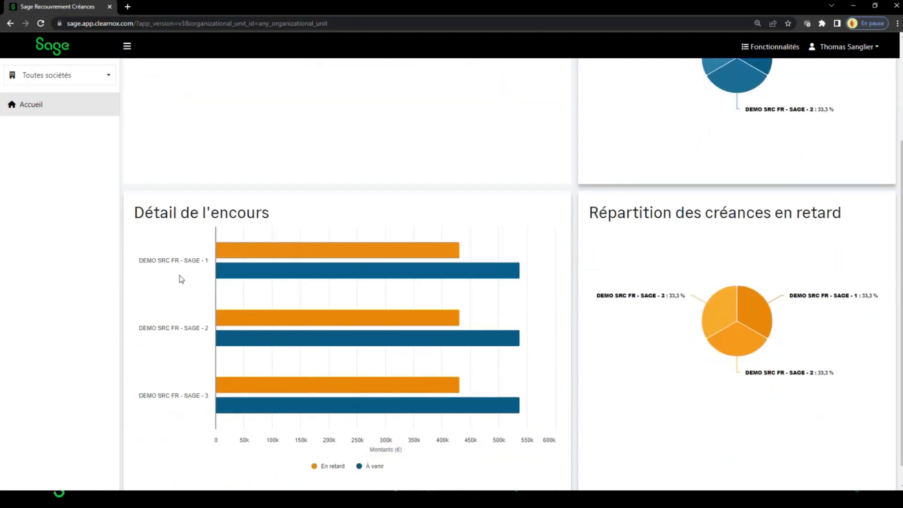
{"action": "scroll", "coordinate": [713, 219], "scroll_direction": "down", "scroll_amount": 1}
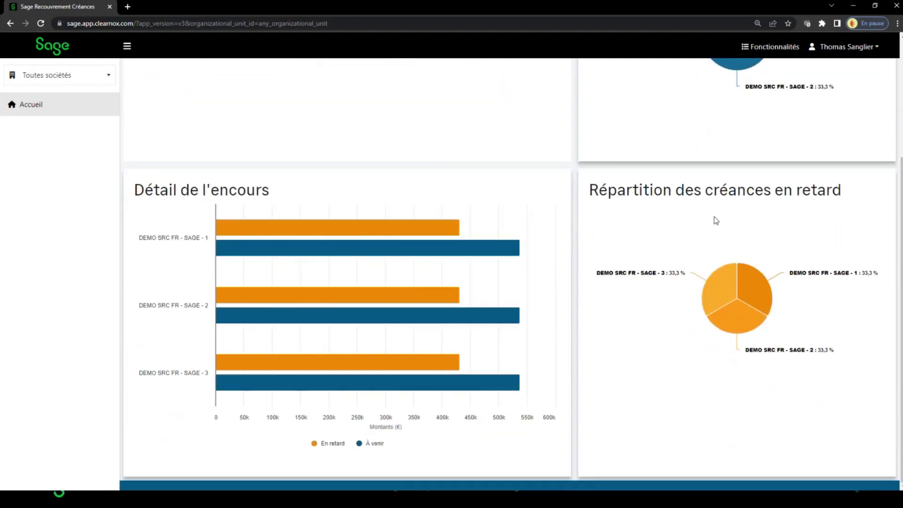
{"action": "scroll", "coordinate": [710, 224], "scroll_direction": "up", "scroll_amount": 3}
{"action": "scroll", "coordinate": [704, 224], "scroll_direction": "up", "scroll_amount": 2}
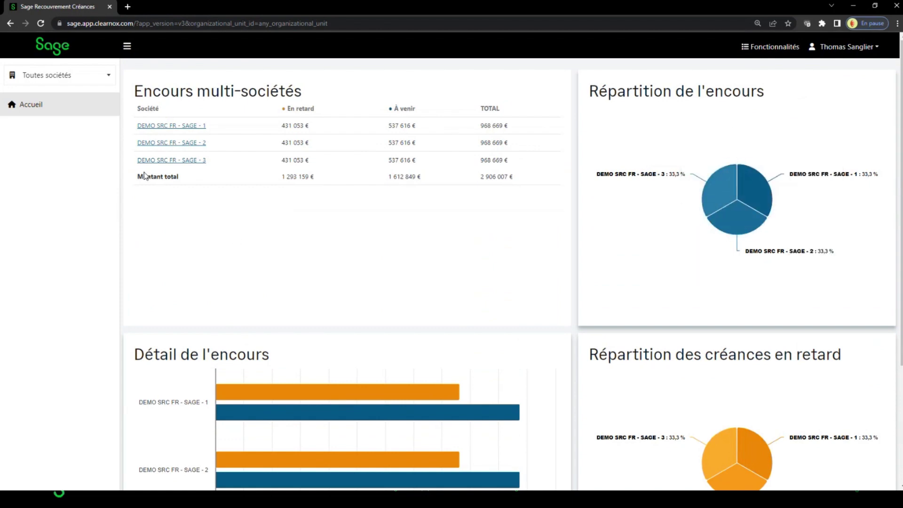
- Return to company DEMO SRC FR - SAGE - 1 and examine the overdue and upcoming amounts in "Vos clients vous doivent"
{"action": "left_click", "coordinate": [82, 81]}
{"action": "left_click", "coordinate": [71, 132]}
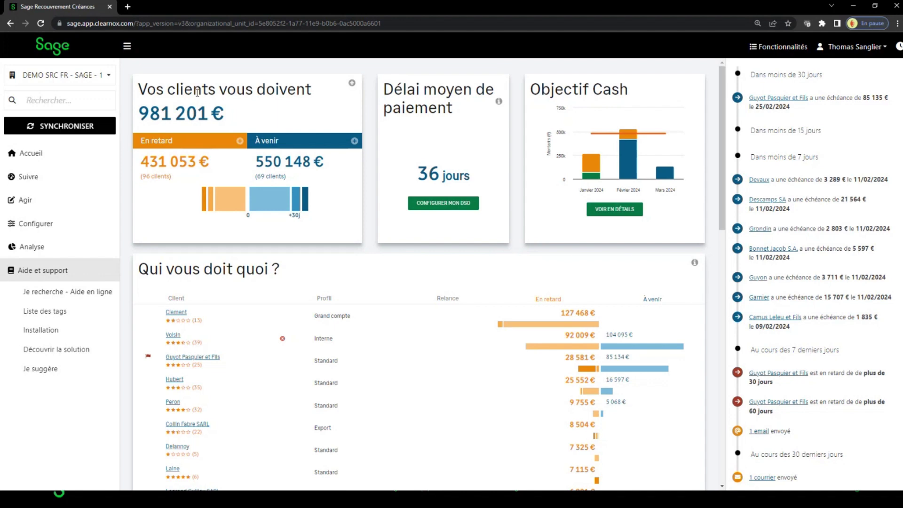
{"action": "left_click_drag", "start_coordinate": [146, 90], "coordinate": [296, 90]}
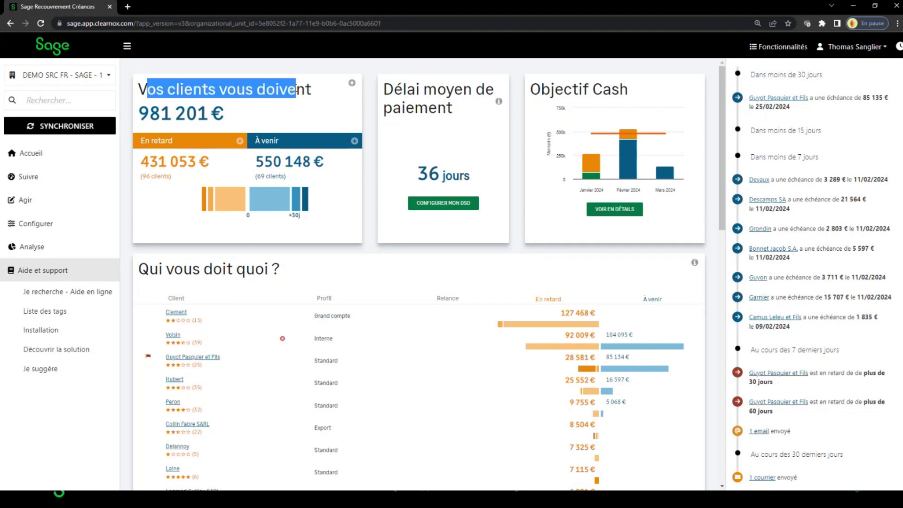
{"action": "left_click", "coordinate": [311, 89]}
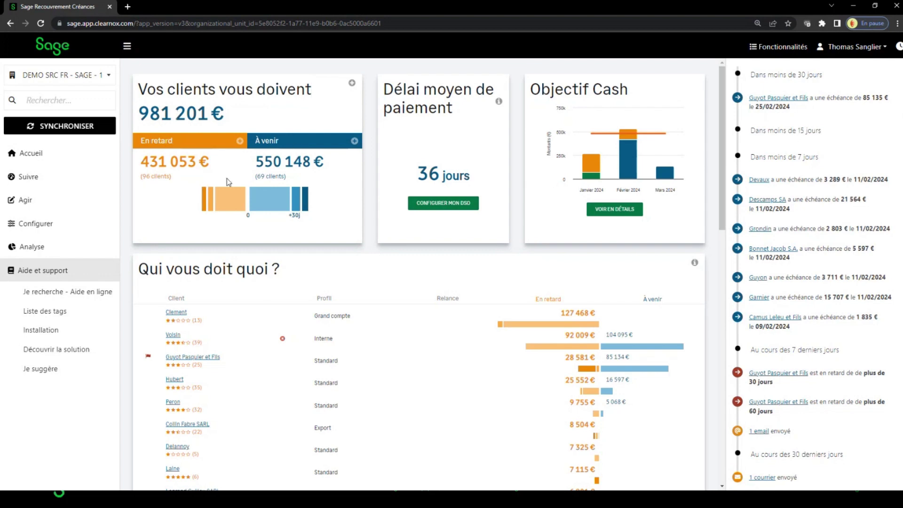
{"action": "mouse_move", "coordinate": [229, 200]}
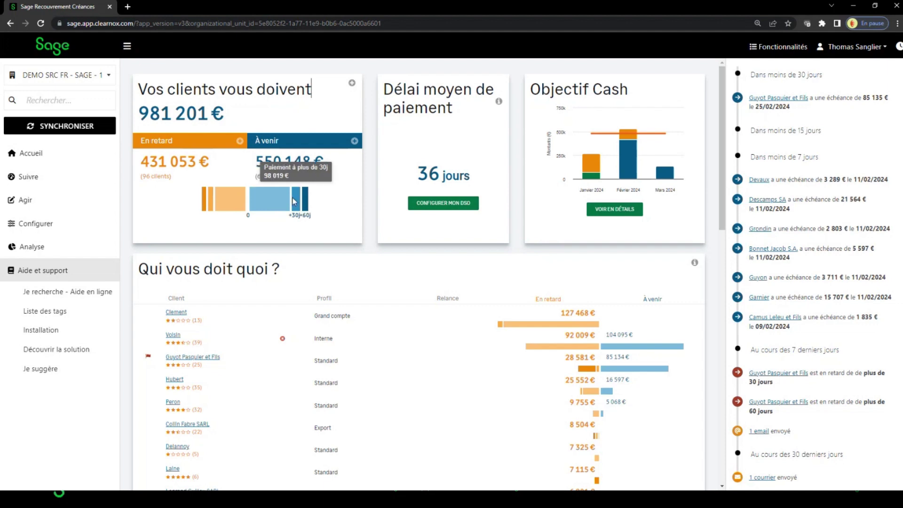
{"action": "mouse_move", "coordinate": [306, 198]}
- Open the detailed Objectif Cash view and display the payment forecasts for January 2024
{"action": "left_click", "coordinate": [431, 104]}
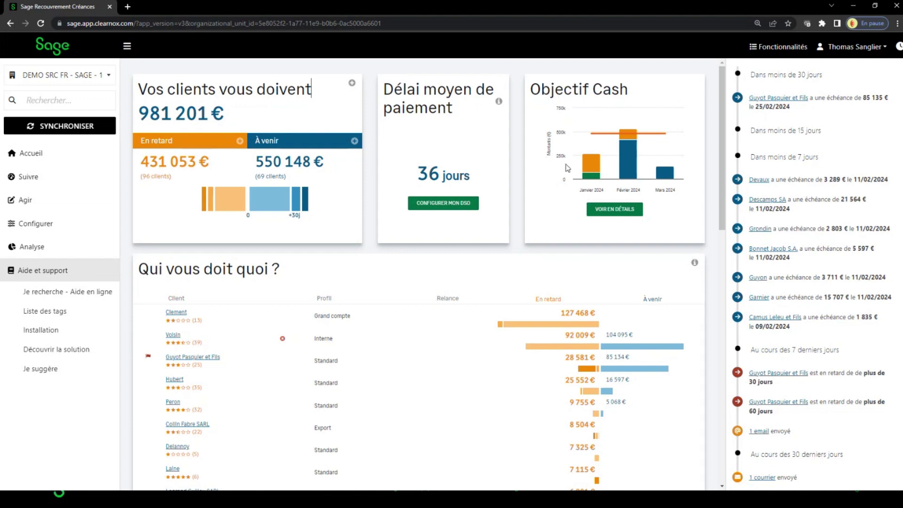
{"action": "mouse_move", "coordinate": [594, 169]}
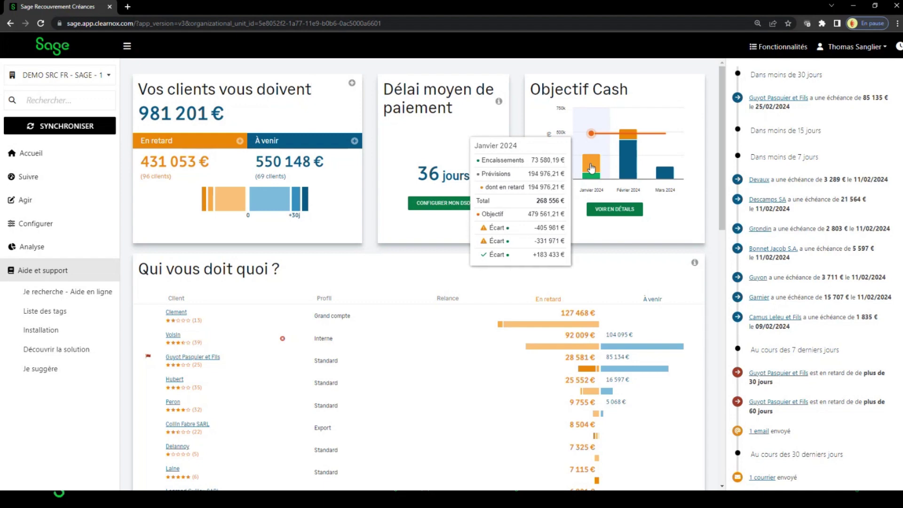
{"action": "left_click", "coordinate": [612, 209]}
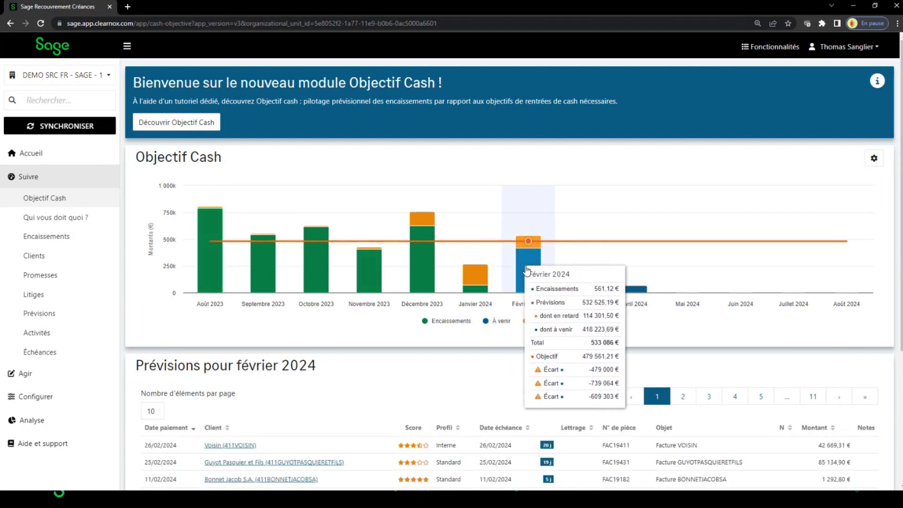
{"action": "scroll", "coordinate": [527, 270], "scroll_direction": "down", "scroll_amount": 2}
{"action": "scroll", "coordinate": [526, 269], "scroll_direction": "down", "scroll_amount": 1}
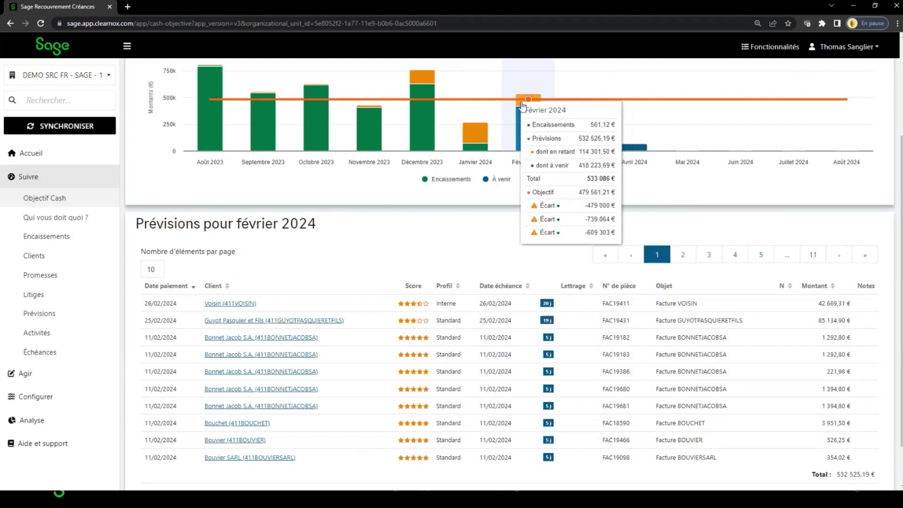
{"action": "left_click", "coordinate": [474, 134]}
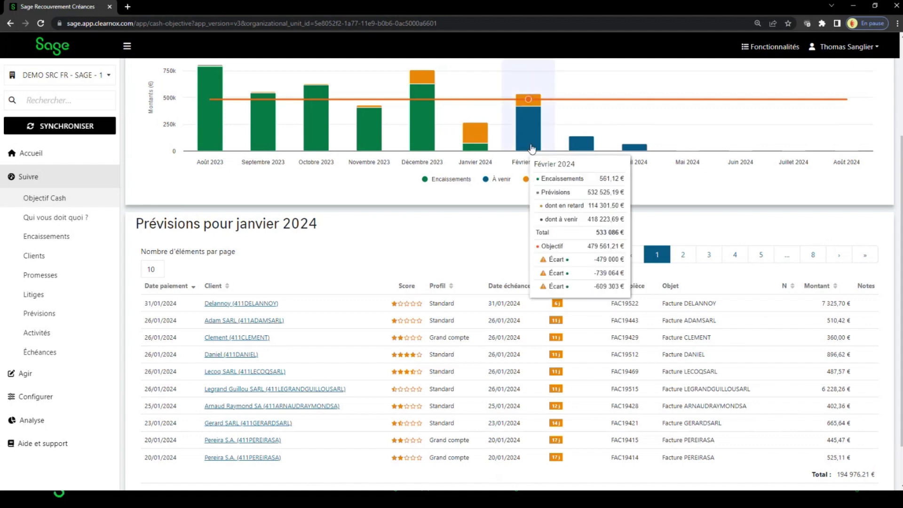
- Open the monthly target values of the Objectif curve in the Objectif Cash configuration
{"action": "scroll", "coordinate": [431, 209], "scroll_direction": "up", "scroll_amount": 1}
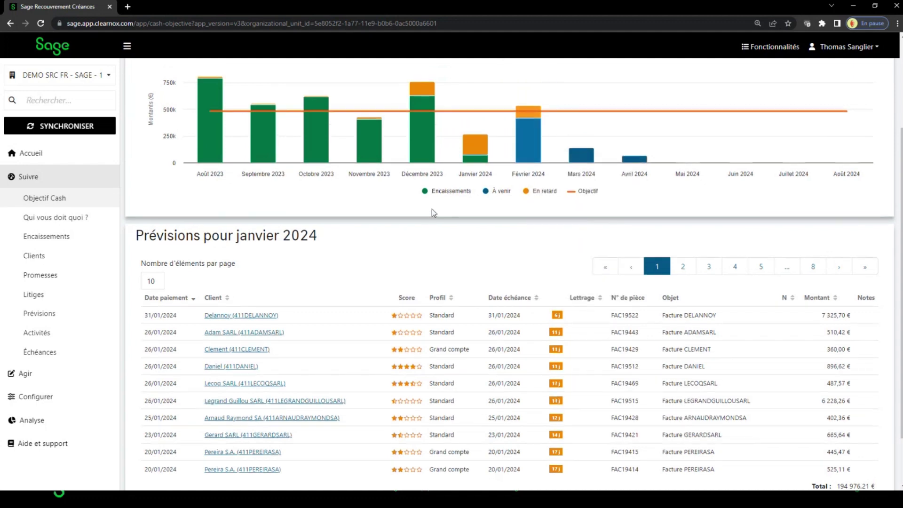
{"action": "scroll", "coordinate": [432, 209], "scroll_direction": "up", "scroll_amount": 3}
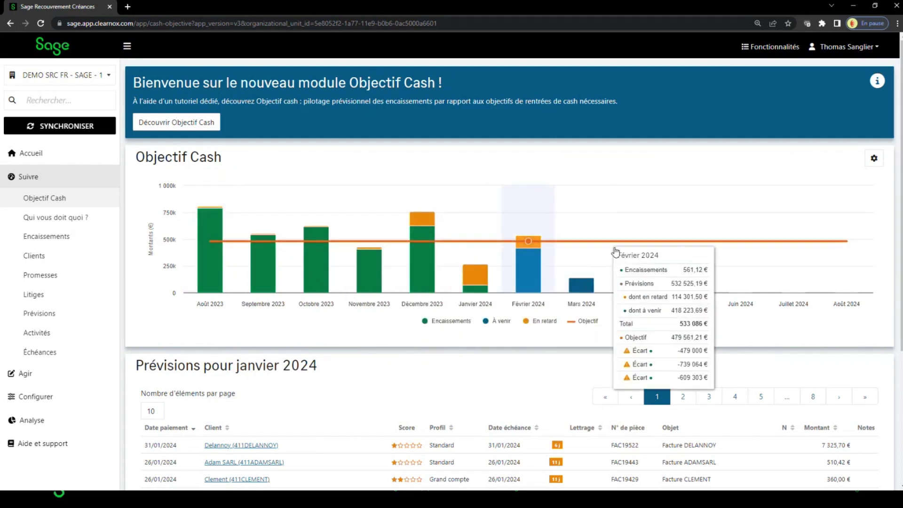
{"action": "left_click", "coordinate": [875, 159]}
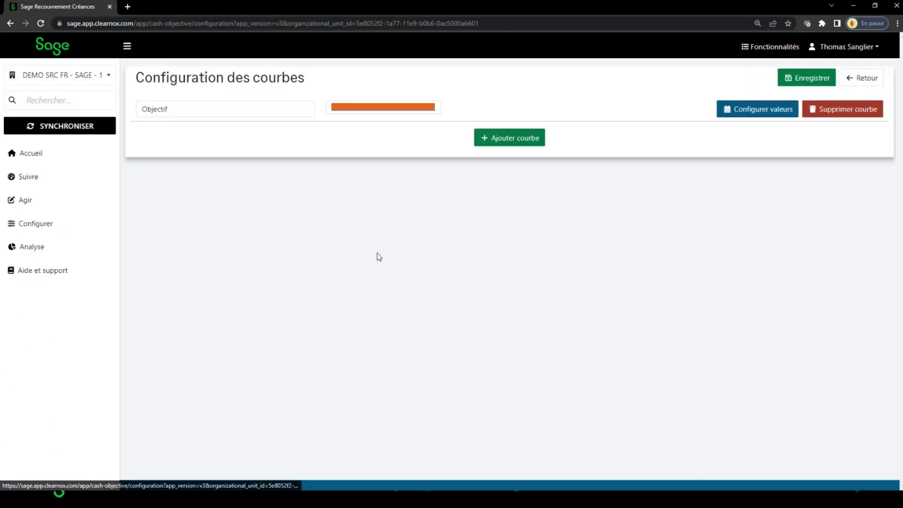
{"action": "left_click", "coordinate": [748, 113]}
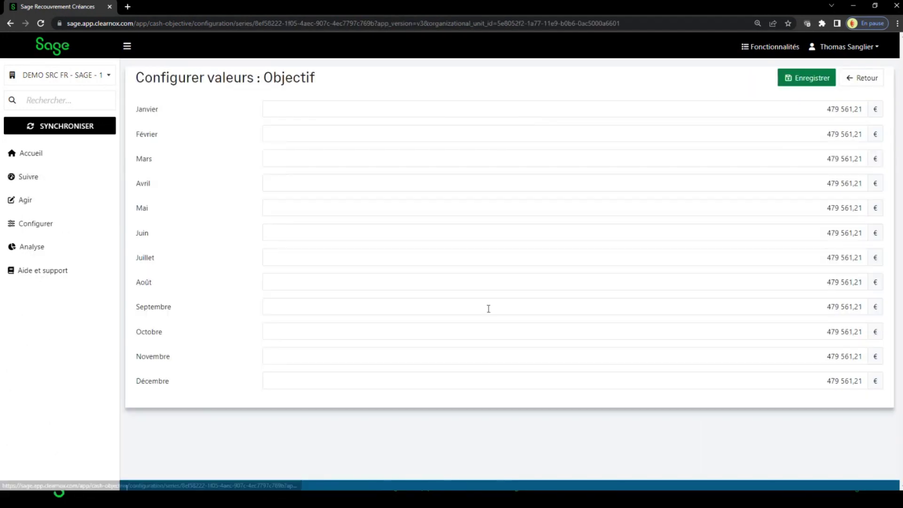
- Add a second curve in the Objectif Cash curve configuration, and delete it
{"action": "left_click", "coordinate": [865, 79]}
{"action": "left_click", "coordinate": [487, 138]}
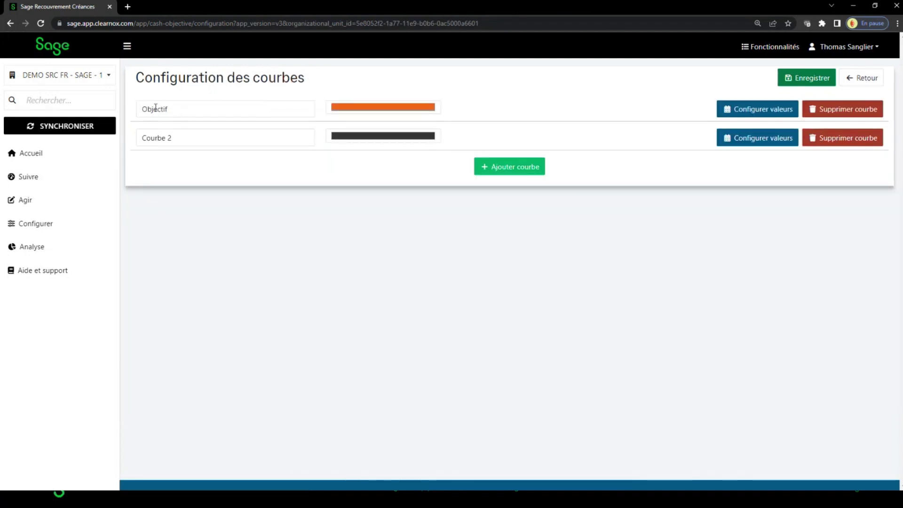
{"action": "left_click", "coordinate": [847, 141]}
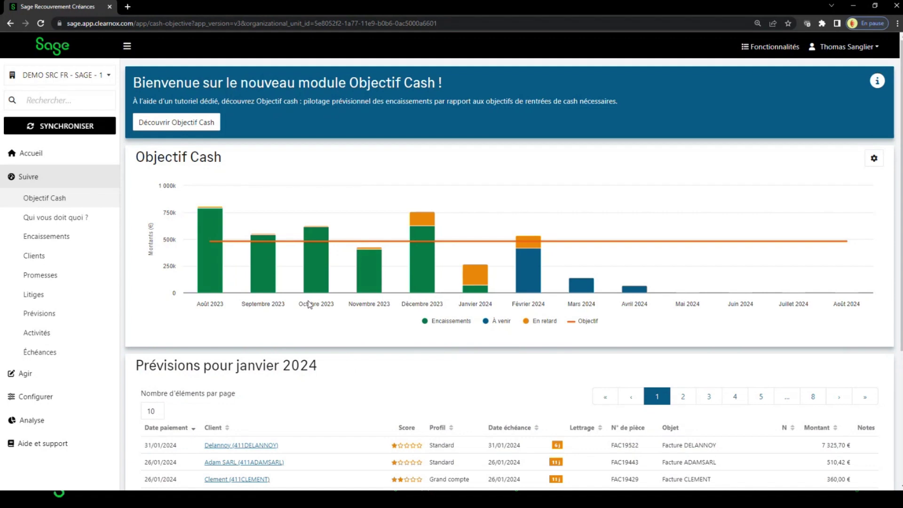
- Return to the home dashboard and examine the clients' overdue and upcoming amounts under "Qui vous doit quoi ?"
{"action": "scroll", "coordinate": [309, 304], "scroll_direction": "down", "scroll_amount": 4}
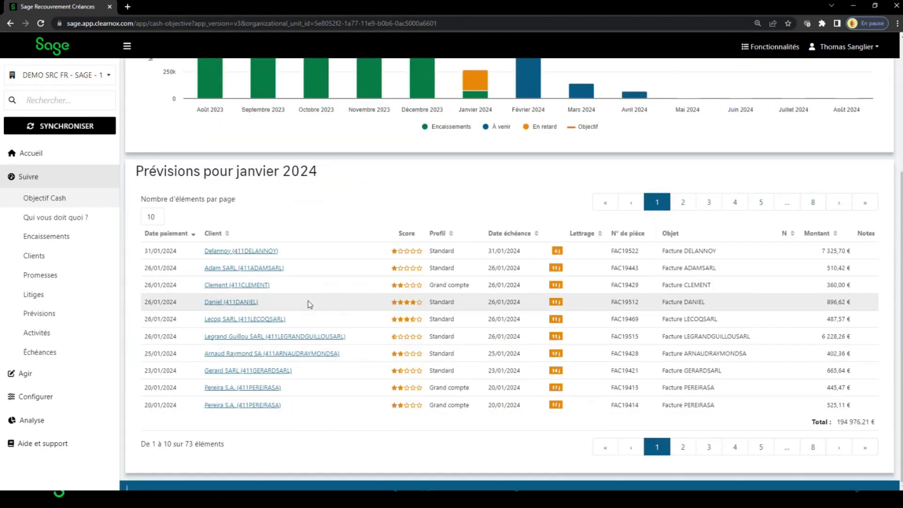
{"action": "left_click", "coordinate": [21, 155]}
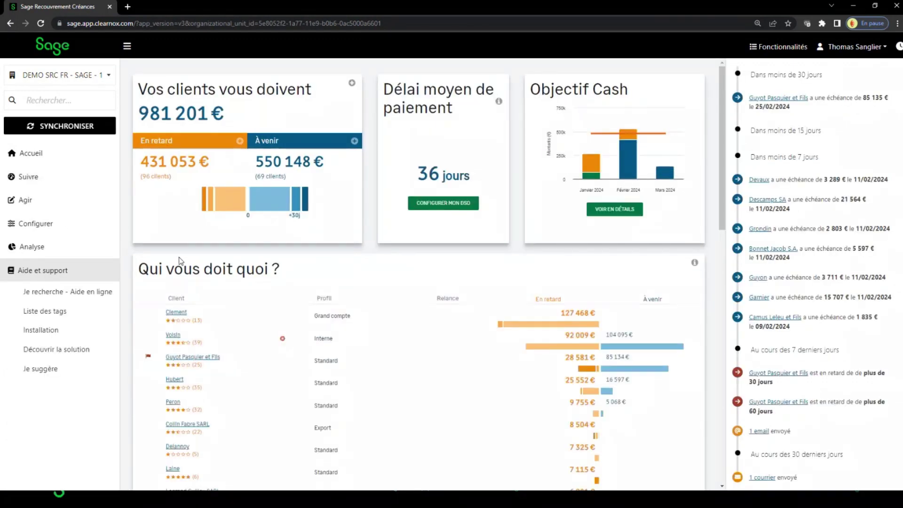
{"action": "scroll", "coordinate": [179, 261], "scroll_direction": "down", "scroll_amount": 2}
{"action": "scroll", "coordinate": [177, 260], "scroll_direction": "down", "scroll_amount": 2}
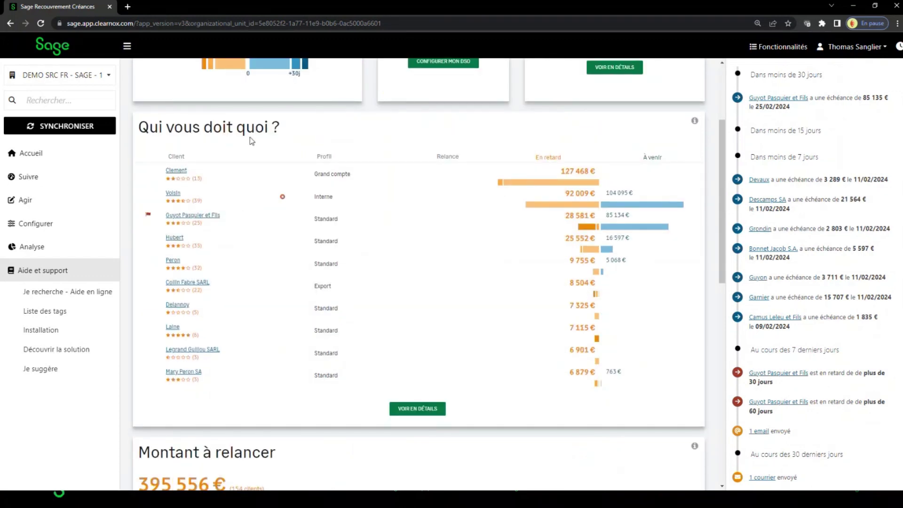
{"action": "scroll", "coordinate": [252, 140], "scroll_direction": "up", "scroll_amount": 1}
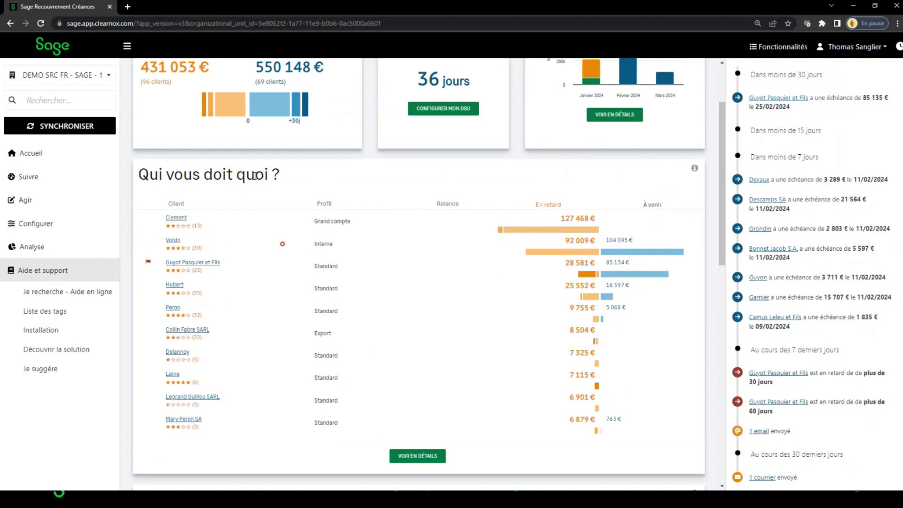
{"action": "scroll", "coordinate": [254, 176], "scroll_direction": "up", "scroll_amount": 1}
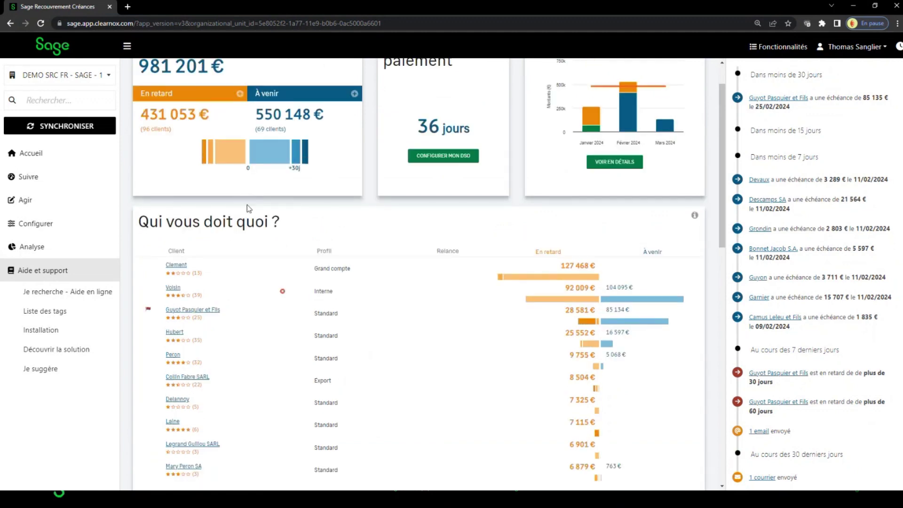
{"action": "scroll", "coordinate": [249, 208], "scroll_direction": "up", "scroll_amount": 1}
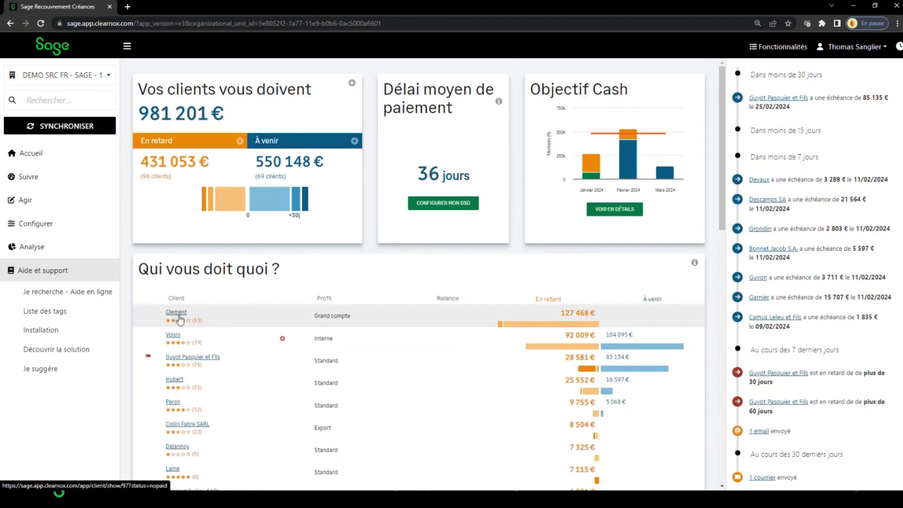
{"action": "mouse_move", "coordinate": [586, 323]}
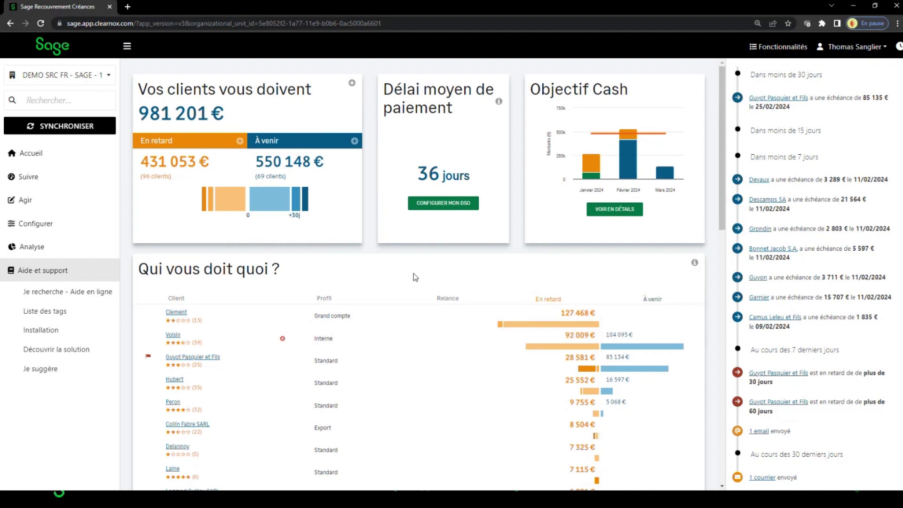
- Review the "Montant à relancer" section with its pending phone calls, letters and e-mails
{"action": "scroll", "coordinate": [413, 277], "scroll_direction": "down", "scroll_amount": 9}
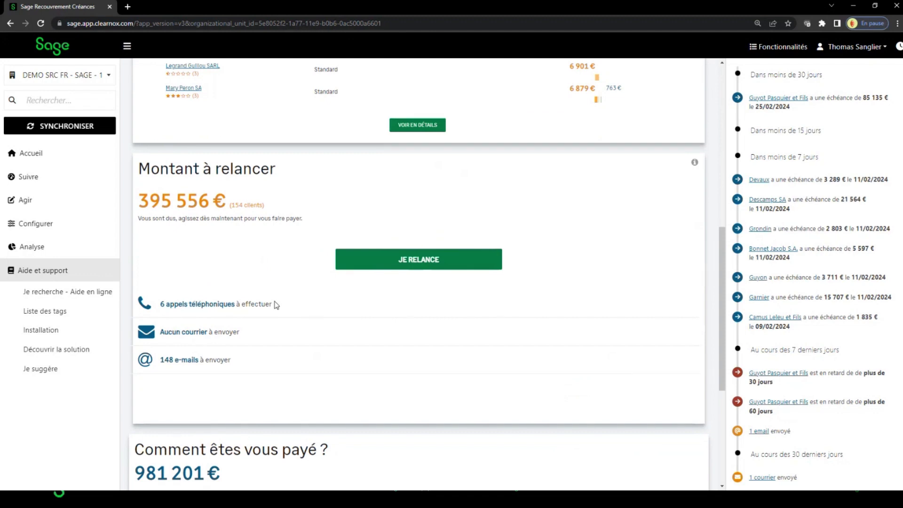
{"action": "scroll", "coordinate": [332, 285], "scroll_direction": "up", "scroll_amount": 6}
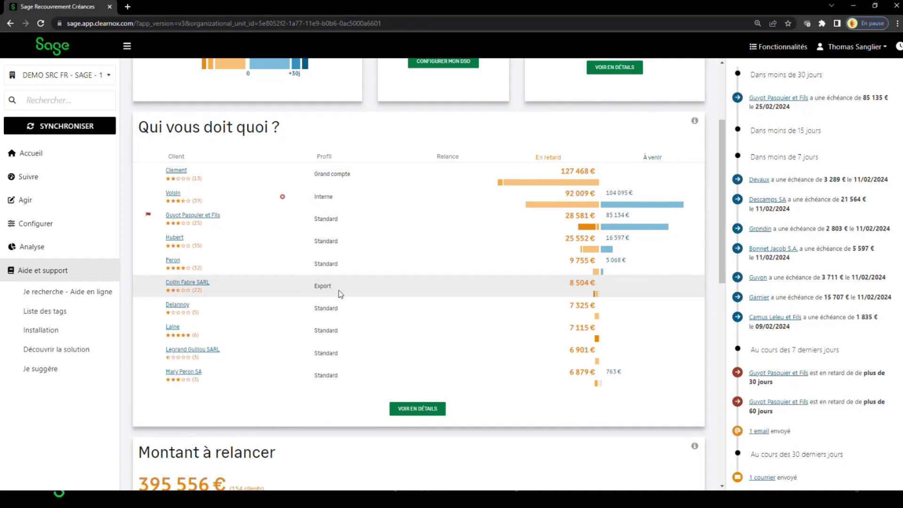
{"action": "scroll", "coordinate": [339, 289], "scroll_direction": "down", "scroll_amount": 5}
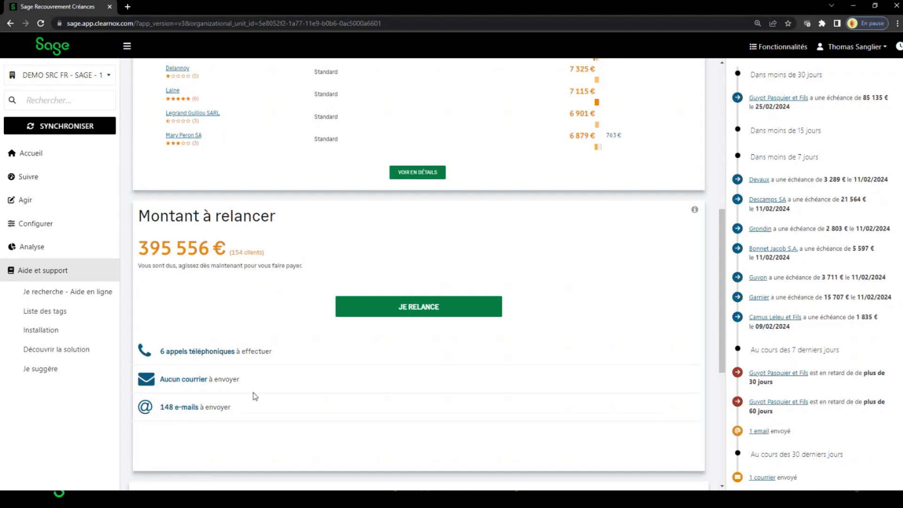
- Review the "Comment êtes vous payé ?" breakdown and the timeline due dates of the flagged client Guyot Pasquier et Fils
{"action": "scroll", "coordinate": [282, 318], "scroll_direction": "down", "scroll_amount": 6}
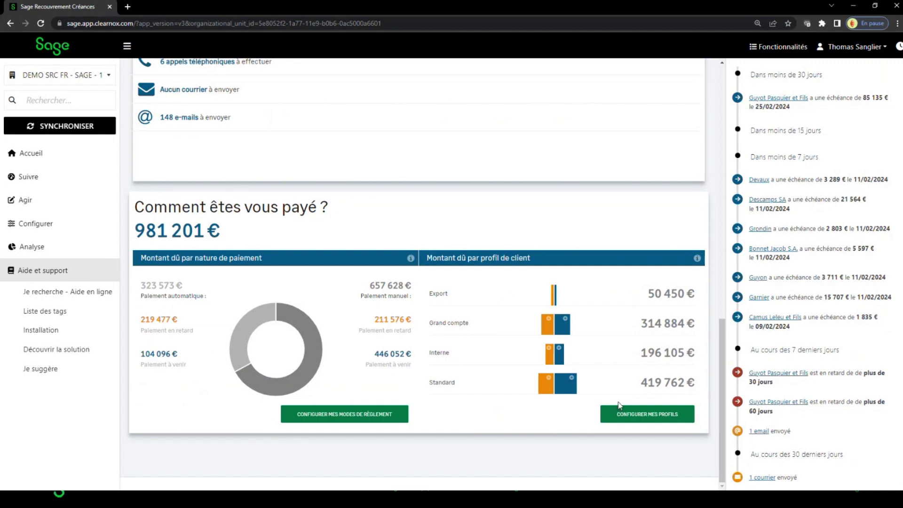
{"action": "scroll", "coordinate": [602, 297], "scroll_direction": "up", "scroll_amount": 10}
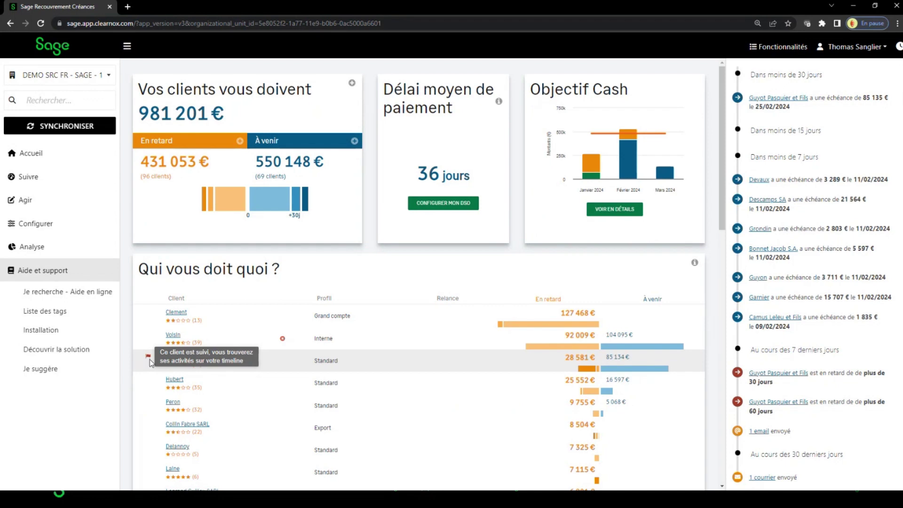
{"action": "mouse_move", "coordinate": [807, 101]}
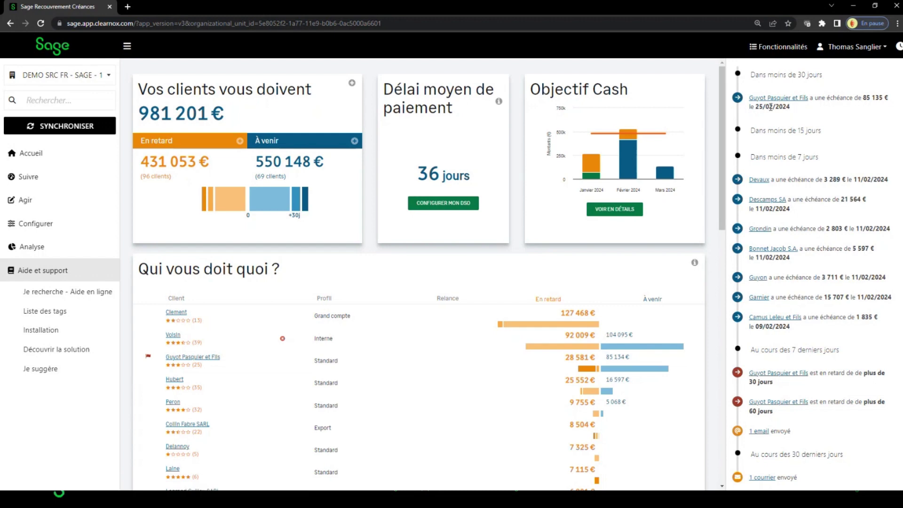
{"action": "scroll", "coordinate": [757, 346], "scroll_direction": "down", "scroll_amount": 1}
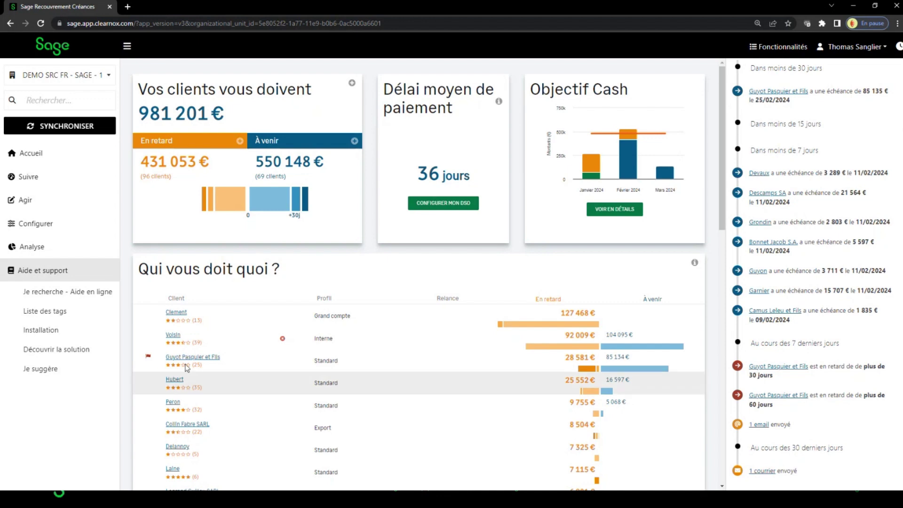
{"action": "mouse_move", "coordinate": [587, 369]}
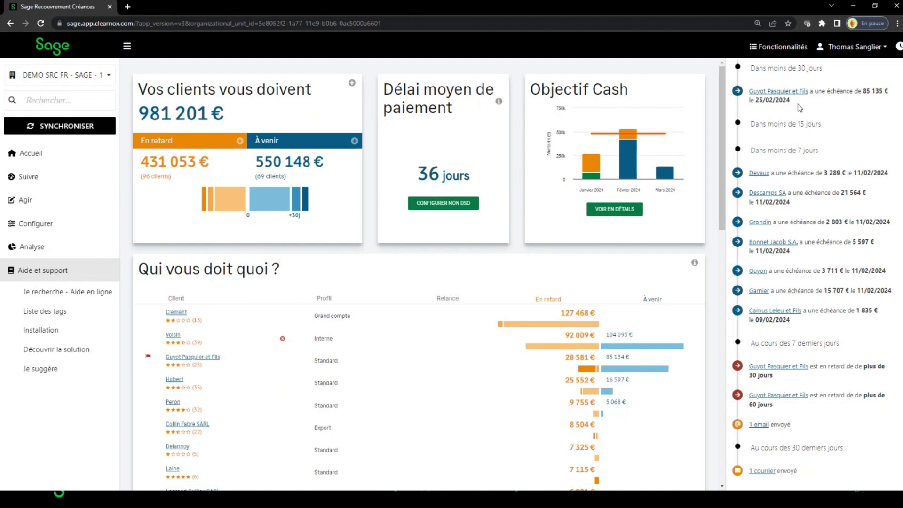
- Open the Guyot Pasquier et Fils record from the timeline and examine its multi-company outstanding and consolidated amounts
{"action": "left_click", "coordinate": [784, 92]}
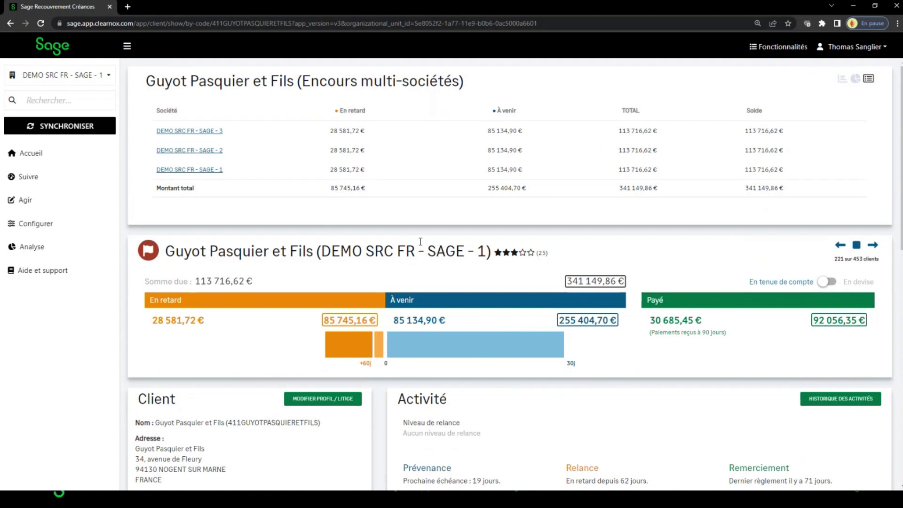
{"action": "scroll", "coordinate": [442, 216], "scroll_direction": "down", "scroll_amount": 2}
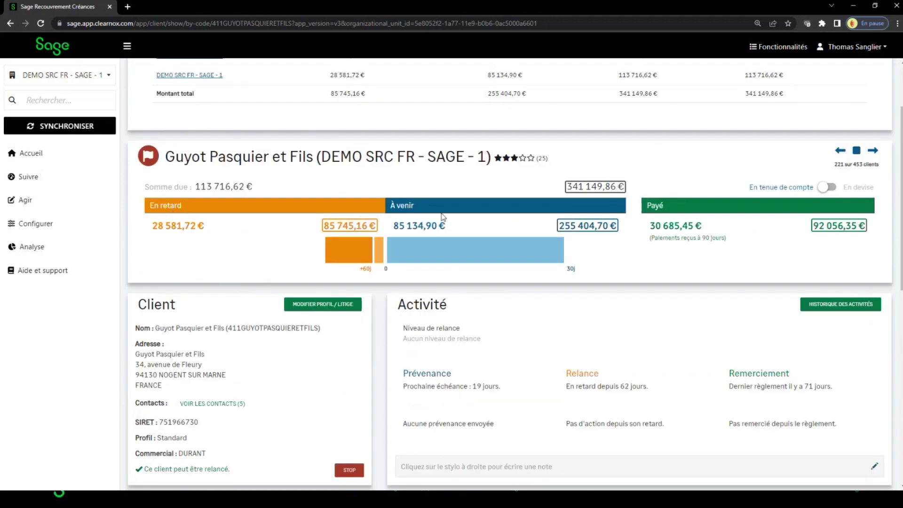
{"action": "scroll", "coordinate": [346, 232], "scroll_direction": "down", "scroll_amount": 1}
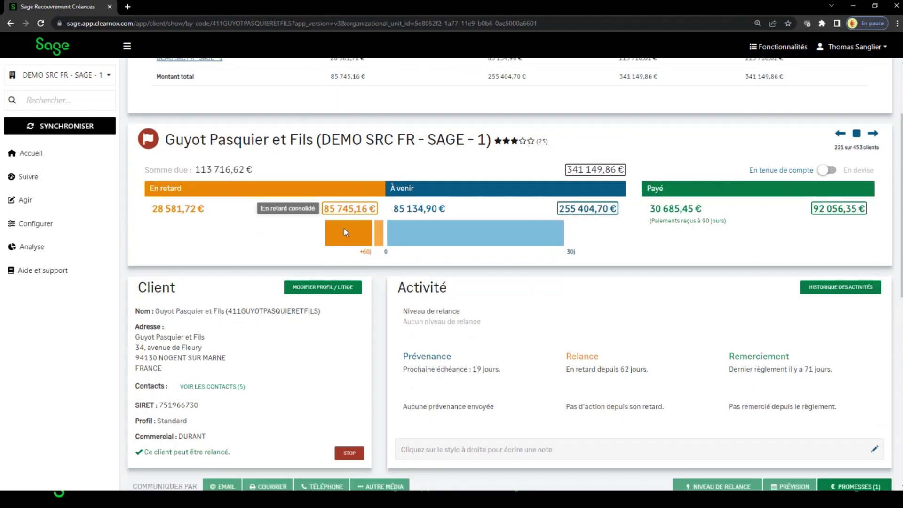
{"action": "scroll", "coordinate": [343, 228], "scroll_direction": "down", "scroll_amount": 2}
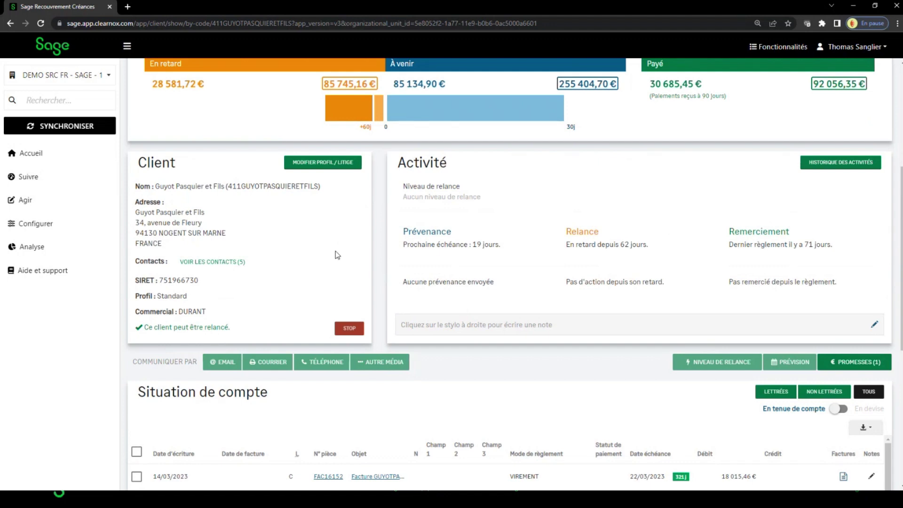
{"action": "scroll", "coordinate": [337, 255], "scroll_direction": "up", "scroll_amount": 2}
{"action": "scroll", "coordinate": [337, 256], "scroll_direction": "up", "scroll_amount": 3}
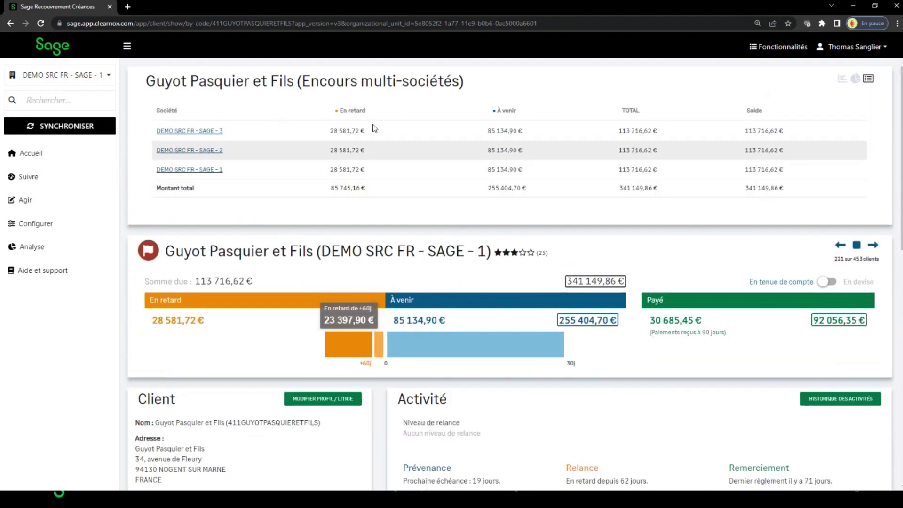
{"action": "left_click", "coordinate": [385, 93]}
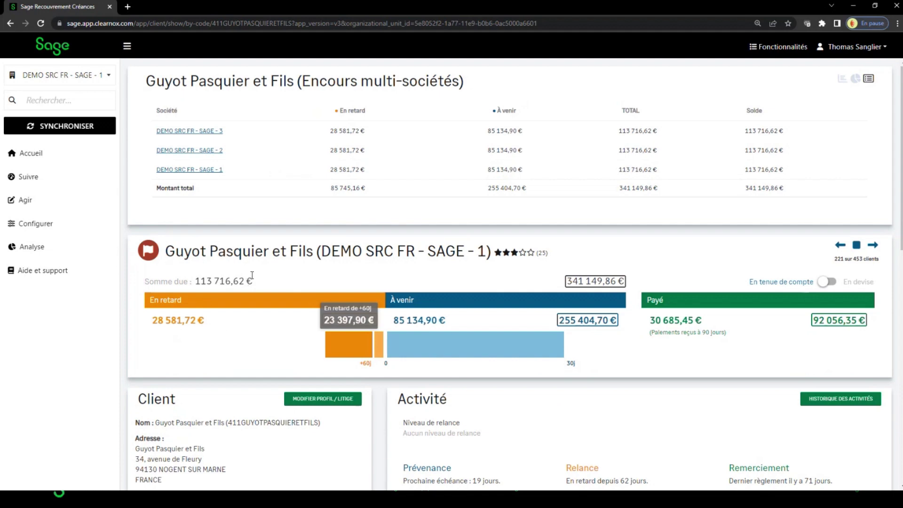
- Examine the client's overdue, upcoming and paid amounts for DEMO SRC FR - SAGE - 1, along with its follow-up flag
{"action": "scroll", "coordinate": [252, 275], "scroll_direction": "down", "scroll_amount": 2}
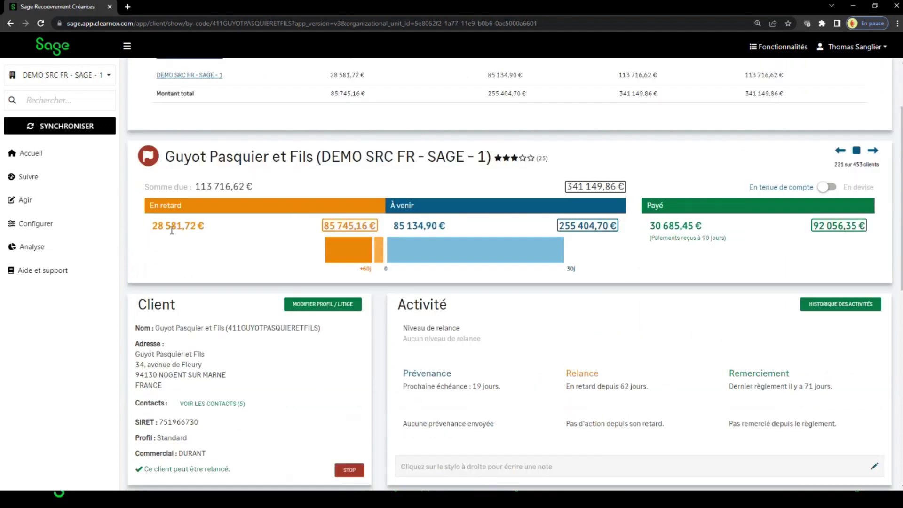
{"action": "left_click", "coordinate": [171, 230]}
{"action": "scroll", "coordinate": [284, 241], "scroll_direction": "down", "scroll_amount": 1}
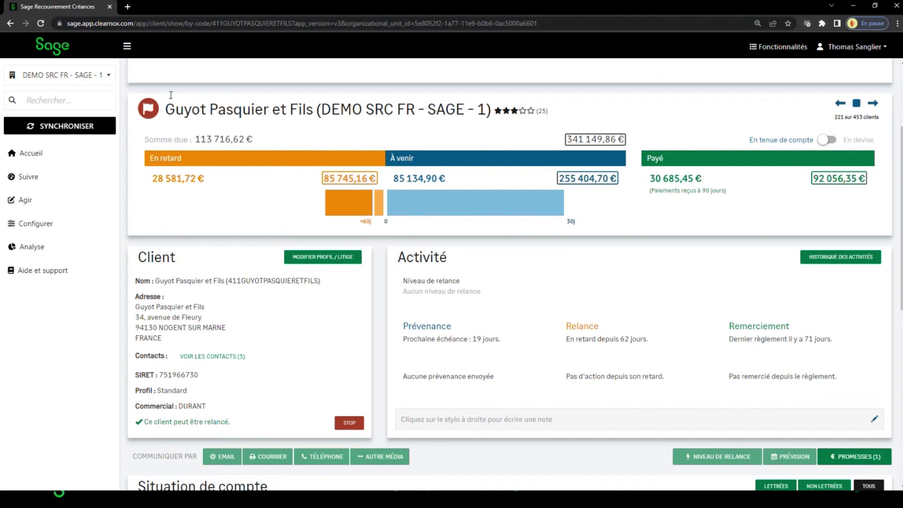
{"action": "left_click", "coordinate": [147, 117]}
{"action": "mouse_move", "coordinate": [463, 208]}
{"action": "left_click", "coordinate": [734, 179]}
{"action": "scroll", "coordinate": [272, 308], "scroll_direction": "down", "scroll_amount": 2}
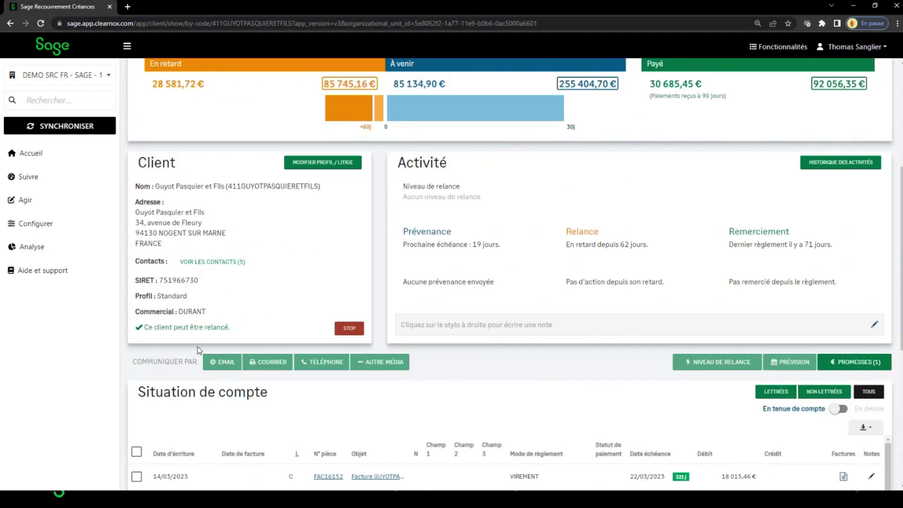
- View the client's contact list, close it, and check the sales representative given in the client details
{"action": "left_click", "coordinate": [200, 262]}
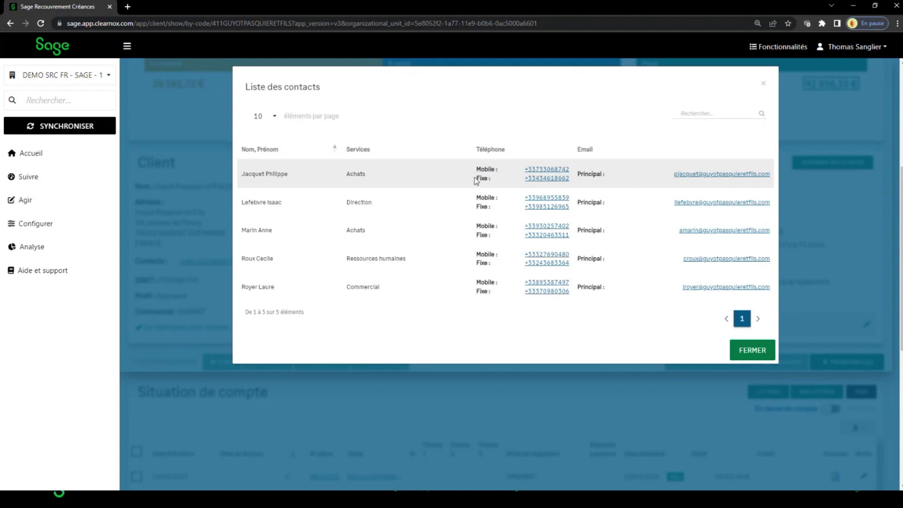
{"action": "left_click", "coordinate": [745, 349]}
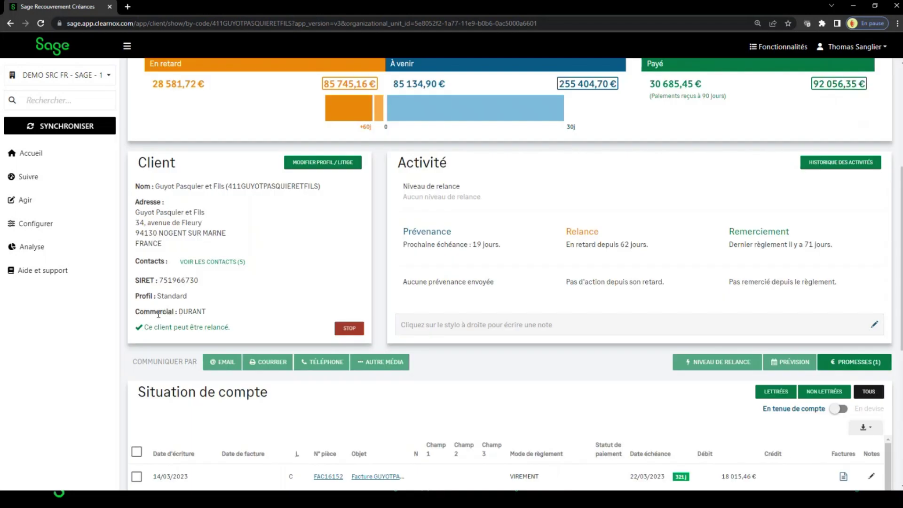
{"action": "left_click_drag", "start_coordinate": [151, 312], "coordinate": [224, 318]}
{"action": "left_click", "coordinate": [247, 306]}
{"action": "left_click", "coordinate": [207, 311]}
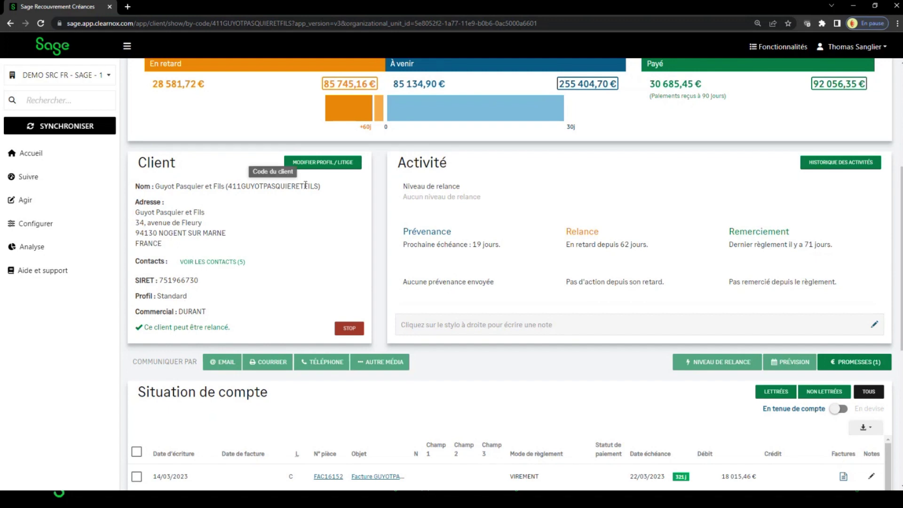
- Mark the client as in dispute by setting Litige to Oui with Motif de litige left at Aucun, and save
{"action": "left_click", "coordinate": [319, 162]}
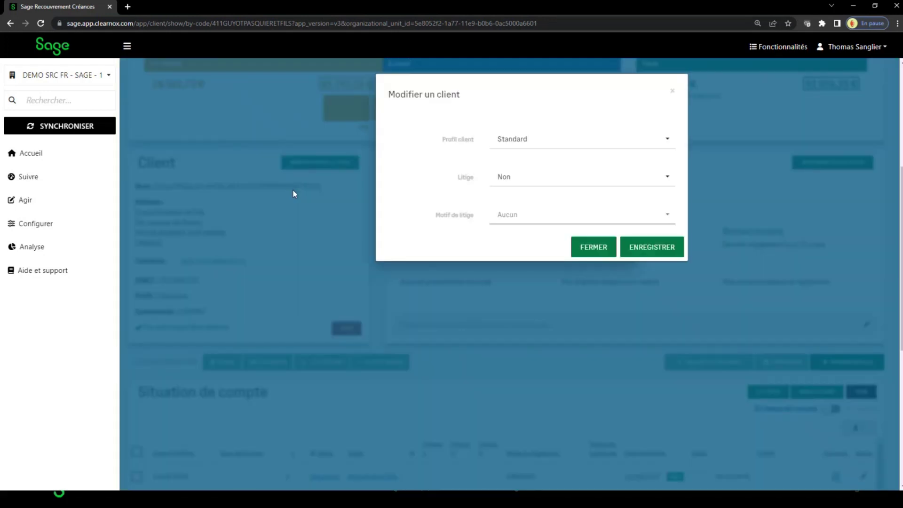
{"action": "left_click", "coordinate": [514, 181]}
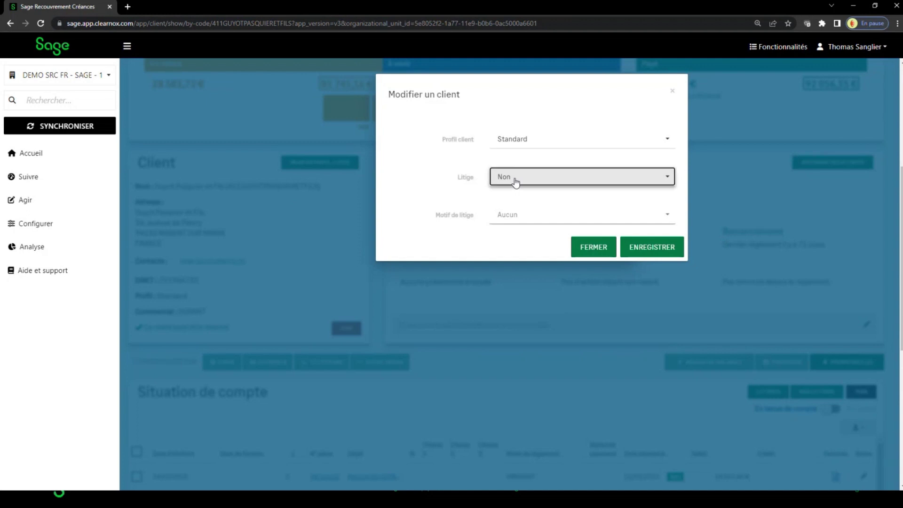
{"action": "left_click", "coordinate": [515, 209]}
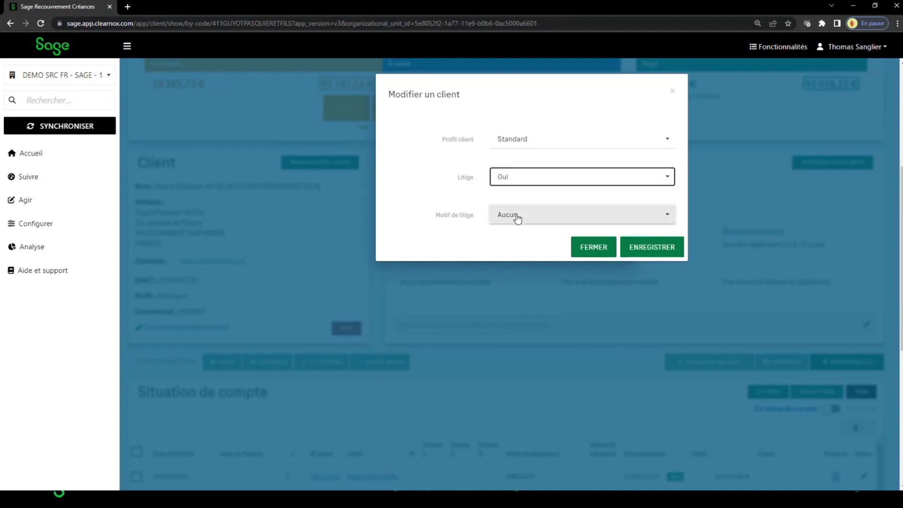
{"action": "left_click", "coordinate": [516, 216]}
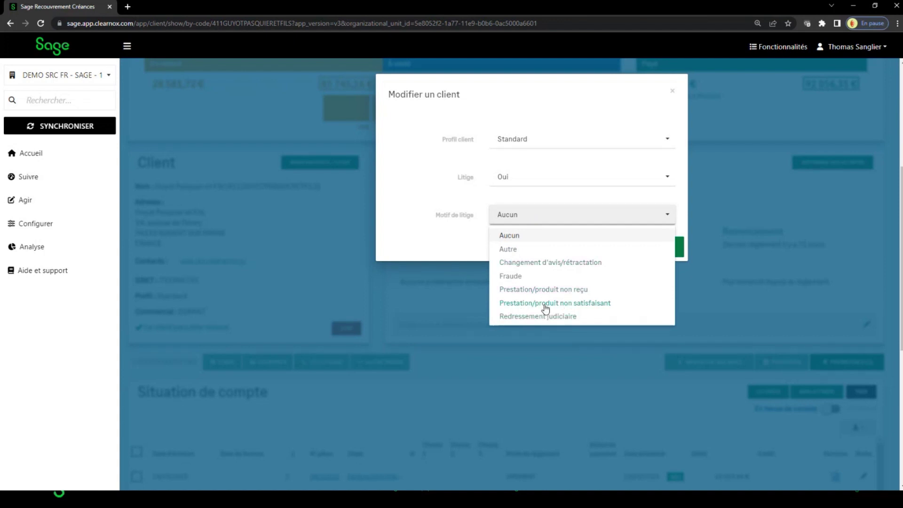
{"action": "left_click", "coordinate": [448, 228]}
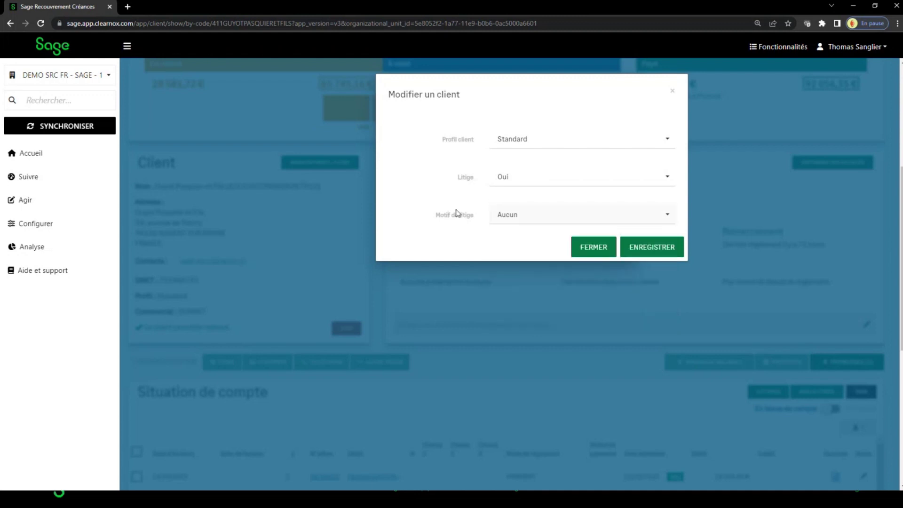
{"action": "left_click", "coordinate": [641, 247]}
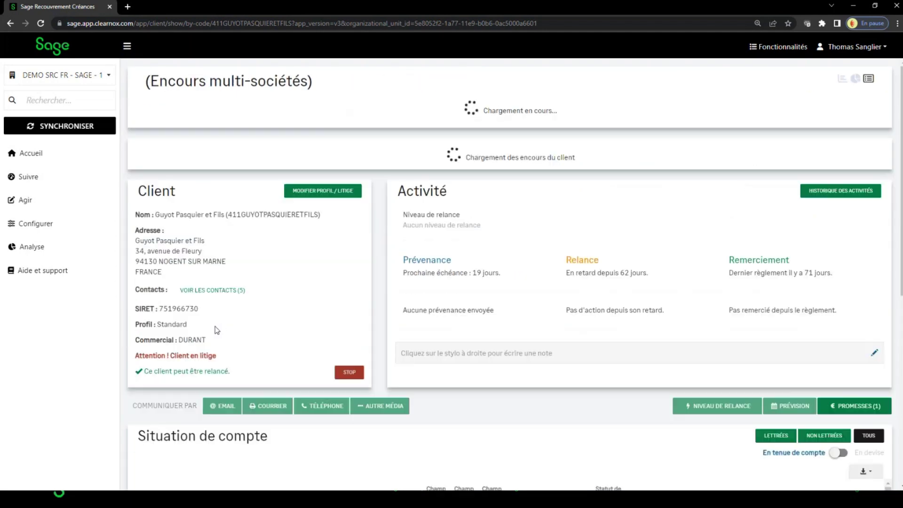
{"action": "scroll", "coordinate": [236, 298], "scroll_direction": "down", "scroll_amount": 5}
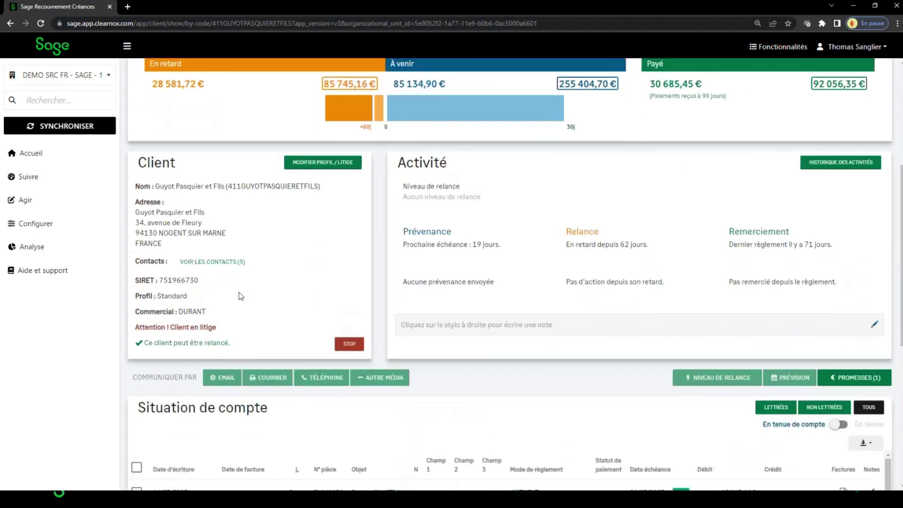
{"action": "scroll", "coordinate": [227, 331], "scroll_direction": "up", "scroll_amount": 3}
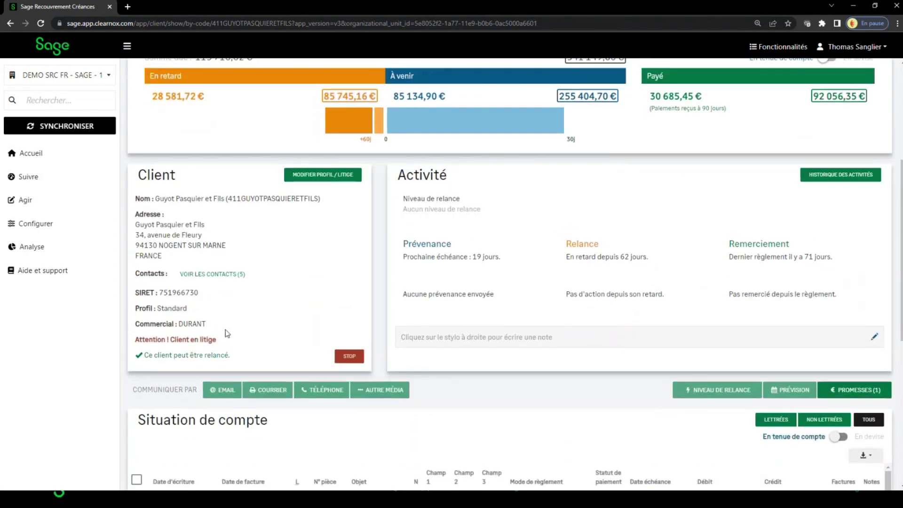
{"action": "scroll", "coordinate": [226, 330], "scroll_direction": "down", "scroll_amount": 2}
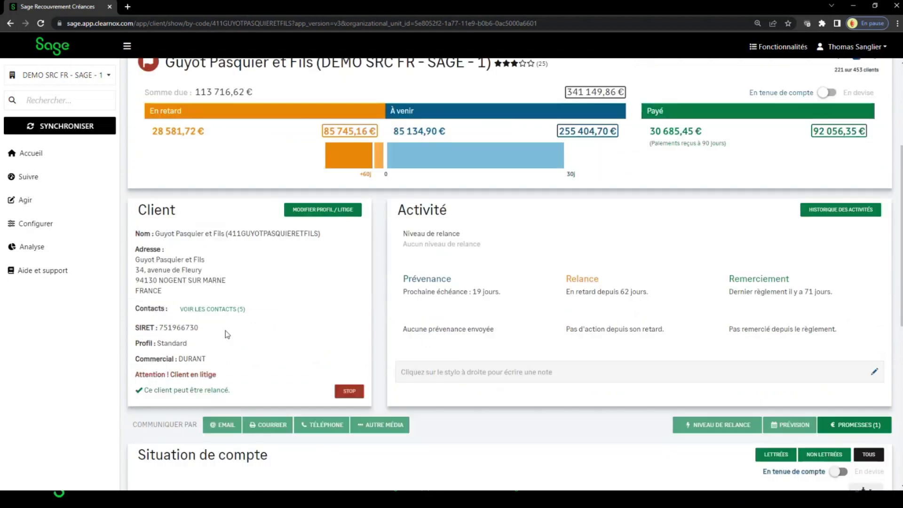
- Stop payment reminders for the disputed client Guyot Pasquier et Fils
{"action": "scroll", "coordinate": [227, 334], "scroll_direction": "down", "scroll_amount": 1}
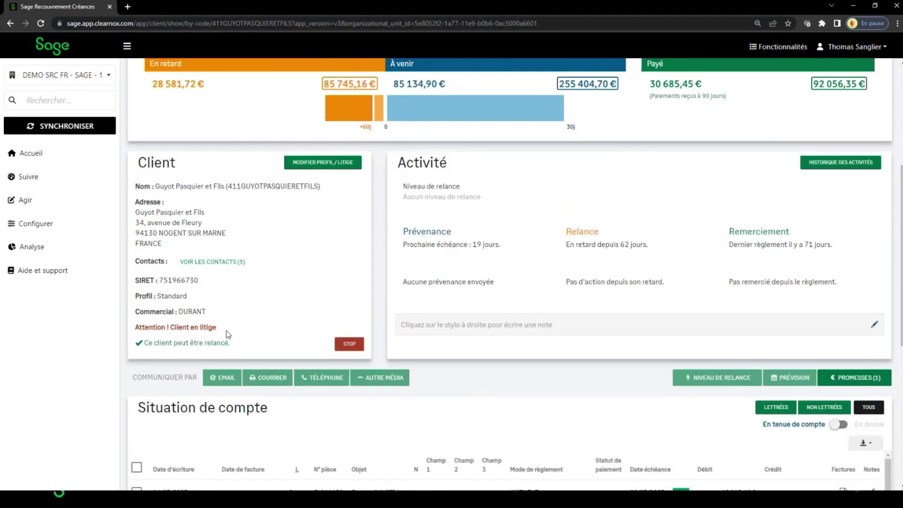
{"action": "left_click", "coordinate": [338, 348]}
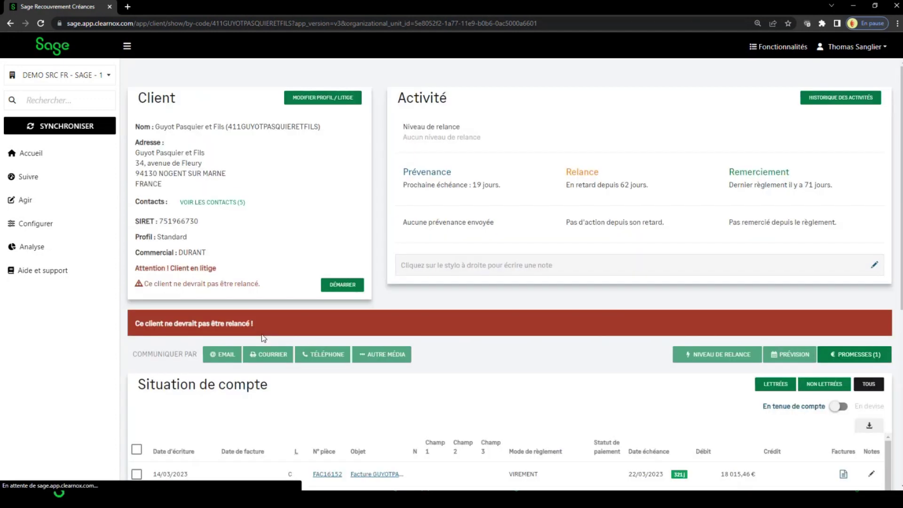
{"action": "scroll", "coordinate": [229, 316], "scroll_direction": "down", "scroll_amount": 7}
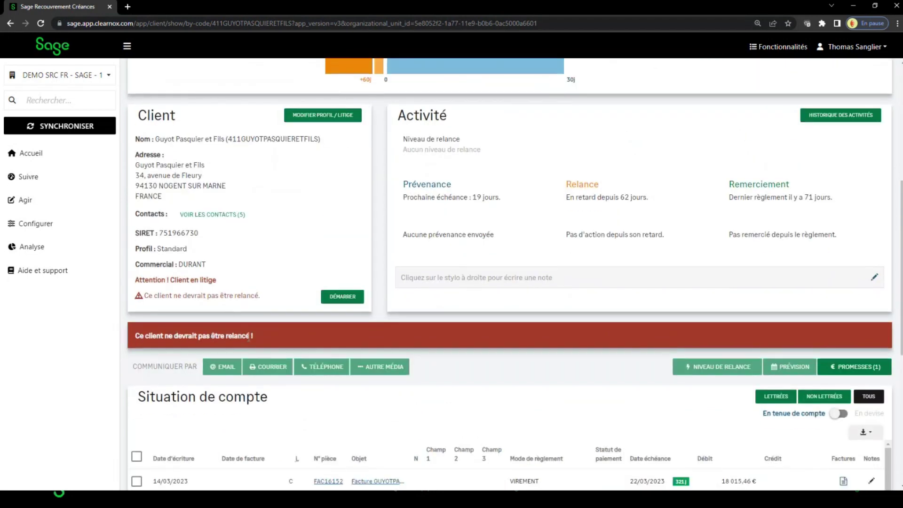
- Return to the home dashboard and check the client's no-reminder and dispute markers under "Qui vous doit quoi ?"
{"action": "left_click", "coordinate": [32, 154]}
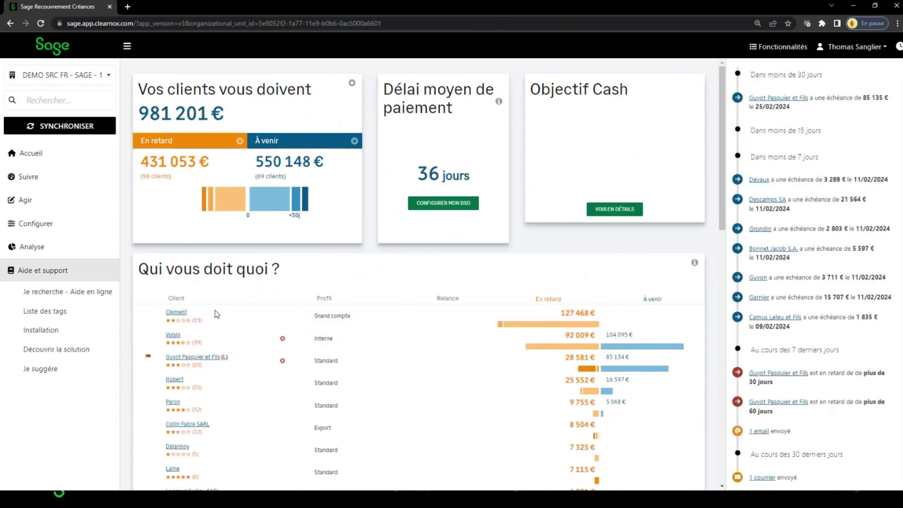
{"action": "mouse_move", "coordinate": [283, 366]}
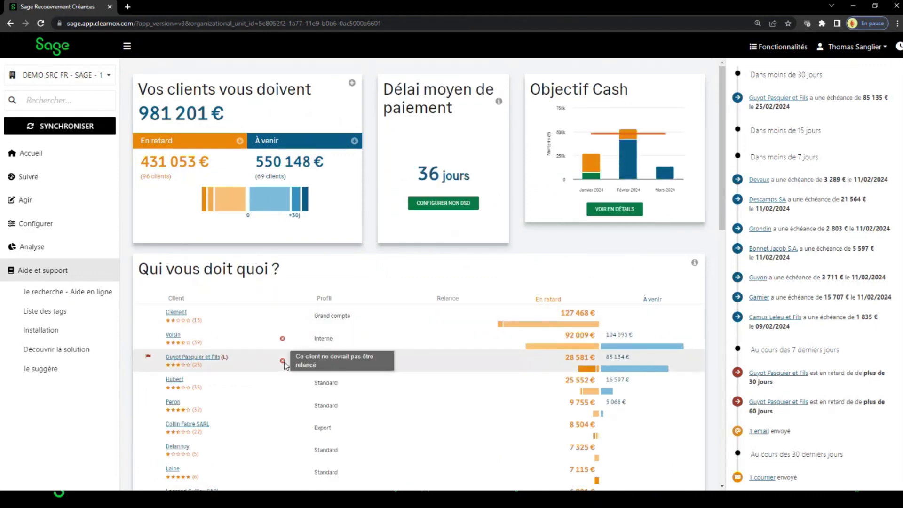
{"action": "mouse_move", "coordinate": [224, 359]}
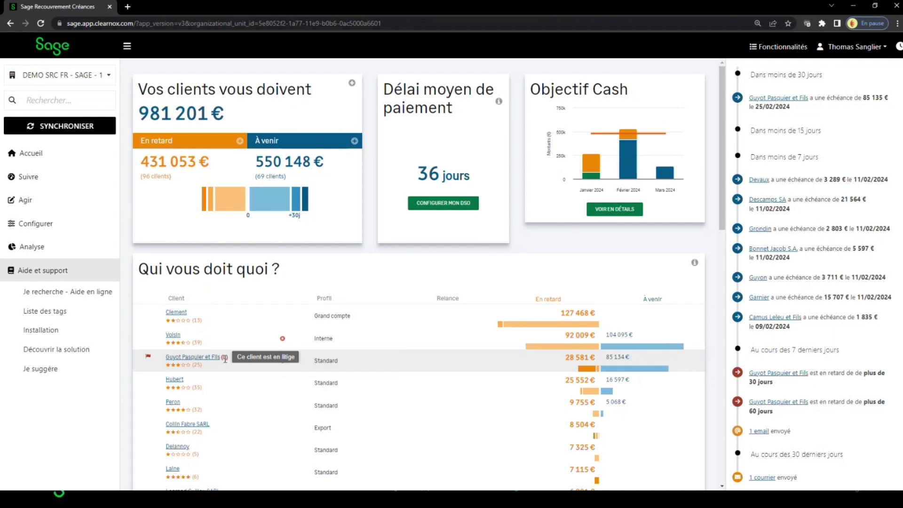
- Reopen the Guyot Pasquier et Fils record from the debtor list and restart its payment reminders
{"action": "left_click", "coordinate": [208, 360]}
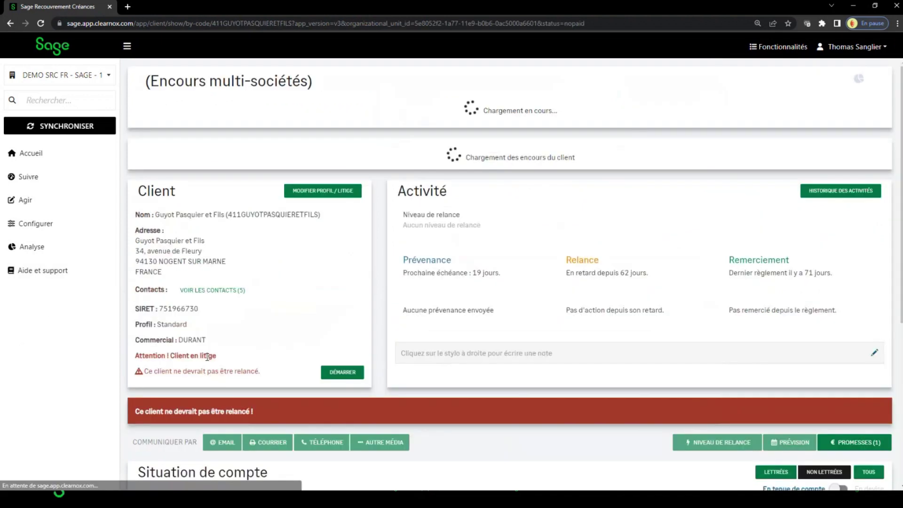
{"action": "scroll", "coordinate": [250, 343], "scroll_direction": "down", "scroll_amount": 5}
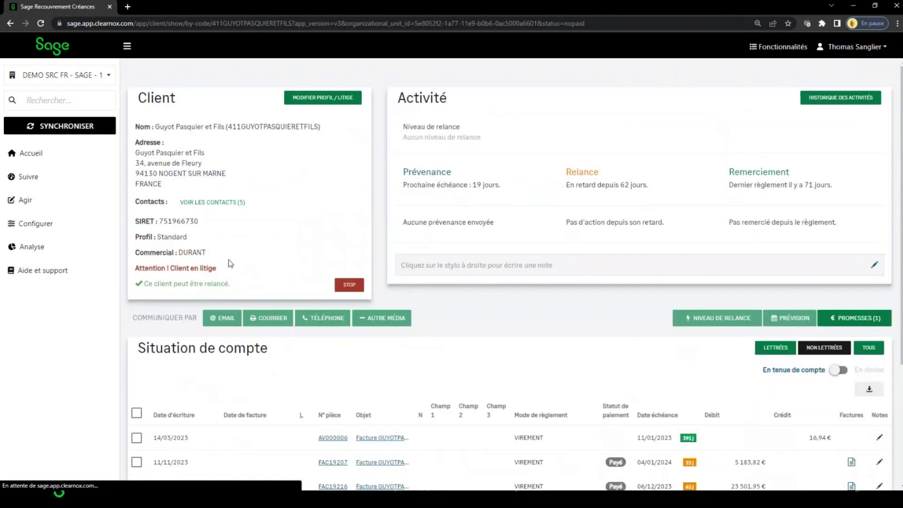
{"action": "scroll", "coordinate": [302, 364], "scroll_direction": "down", "scroll_amount": 6}
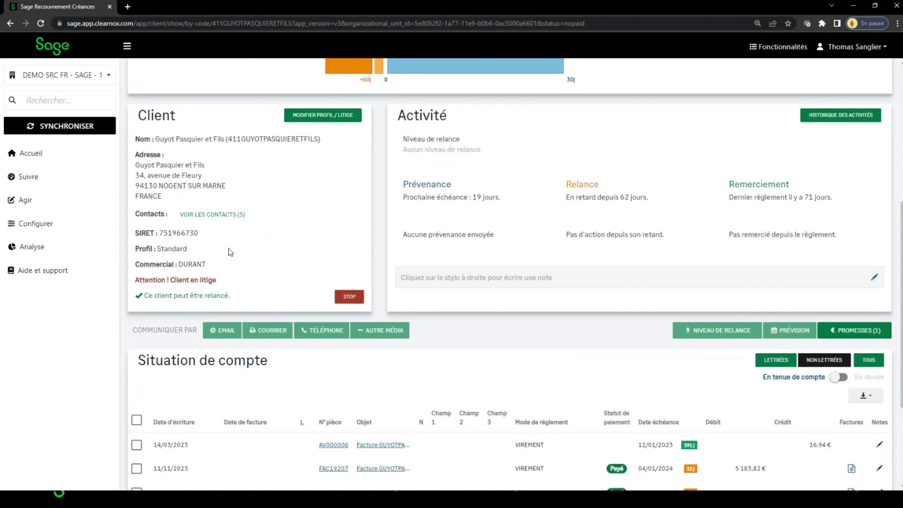
- Examine the client's dispute and reminder status, the amounts due, and the Prévenance, Relance and Remerciement details under Activité
{"action": "left_click", "coordinate": [193, 282]}
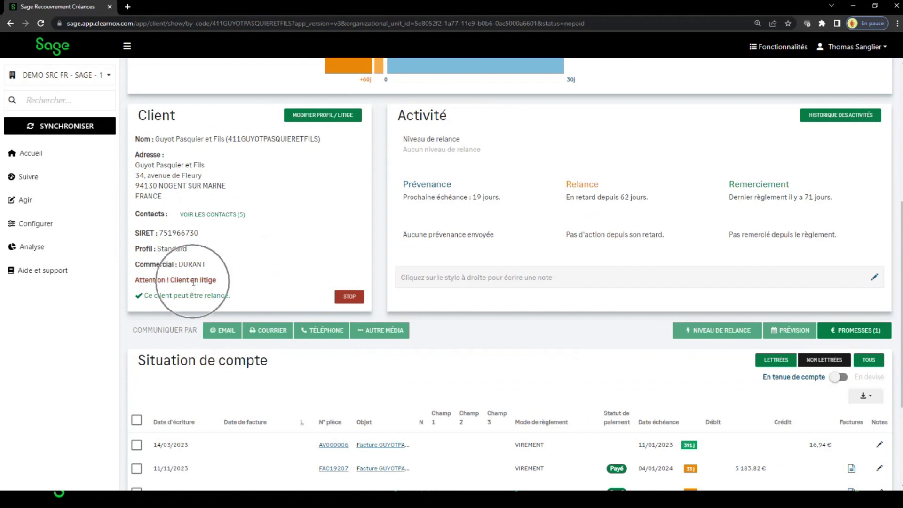
{"action": "scroll", "coordinate": [193, 282], "scroll_direction": "up", "scroll_amount": 1}
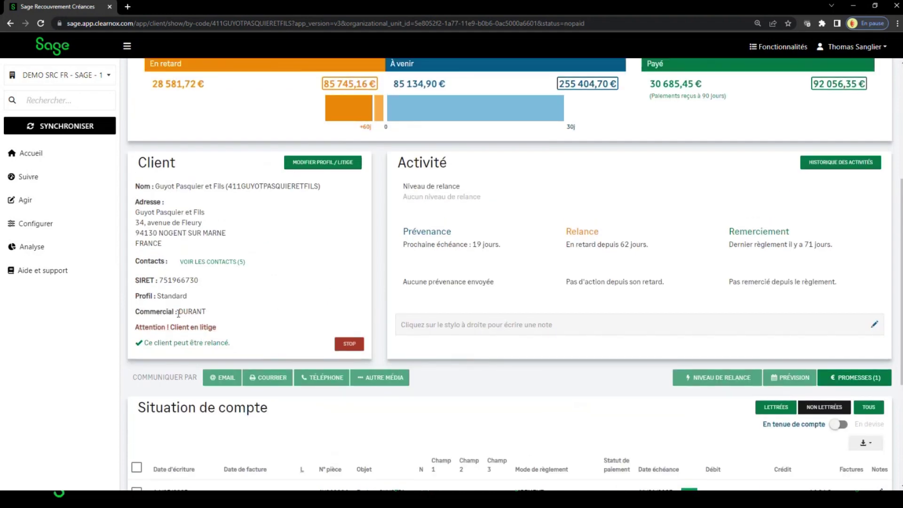
{"action": "scroll", "coordinate": [245, 346], "scroll_direction": "down", "scroll_amount": 2}
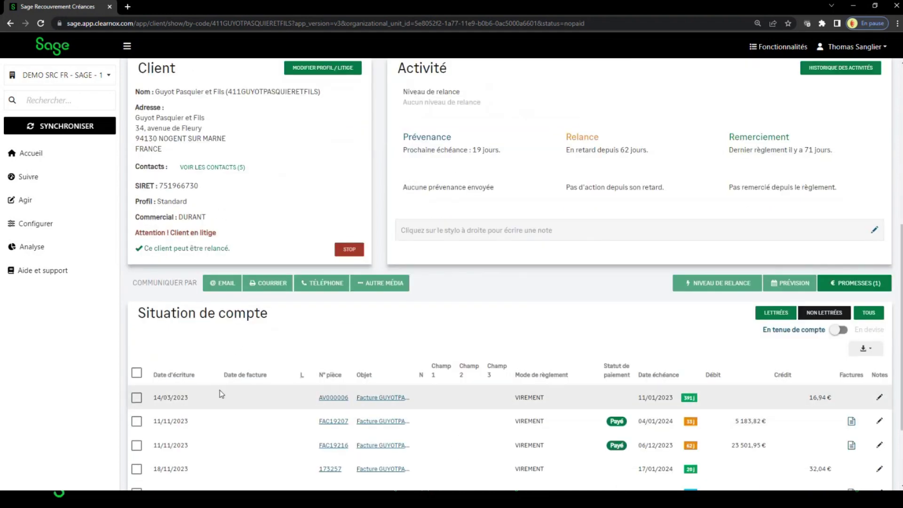
{"action": "scroll", "coordinate": [251, 341], "scroll_direction": "up", "scroll_amount": 2}
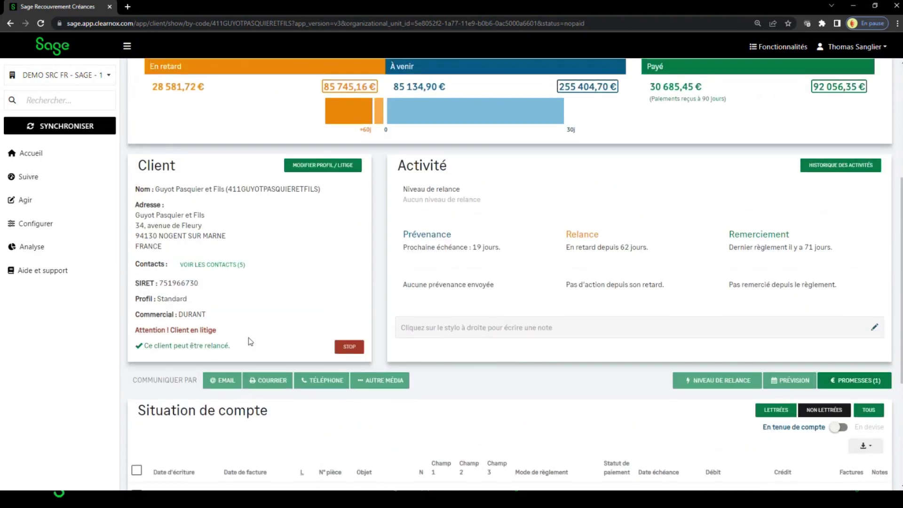
{"action": "scroll", "coordinate": [250, 342], "scroll_direction": "up", "scroll_amount": 2}
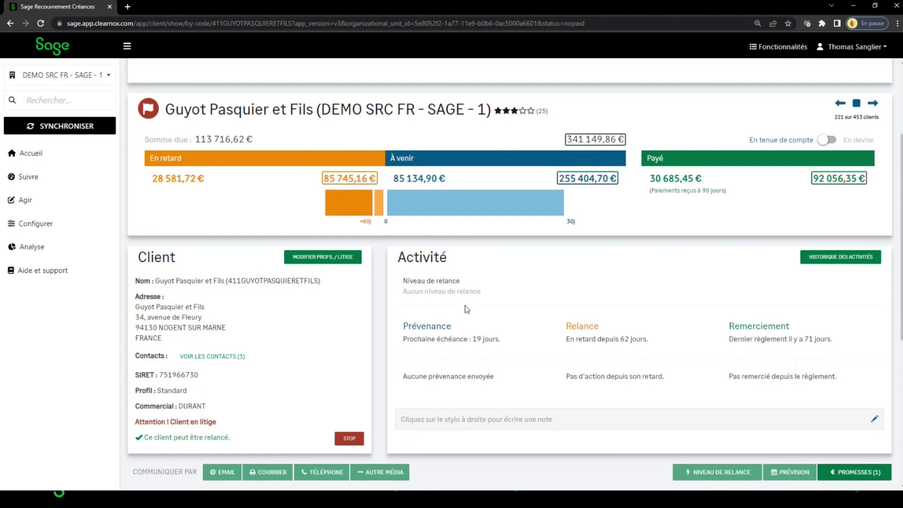
{"action": "left_click", "coordinate": [479, 342]}
{"action": "scroll", "coordinate": [498, 345], "scroll_direction": "down", "scroll_amount": 2}
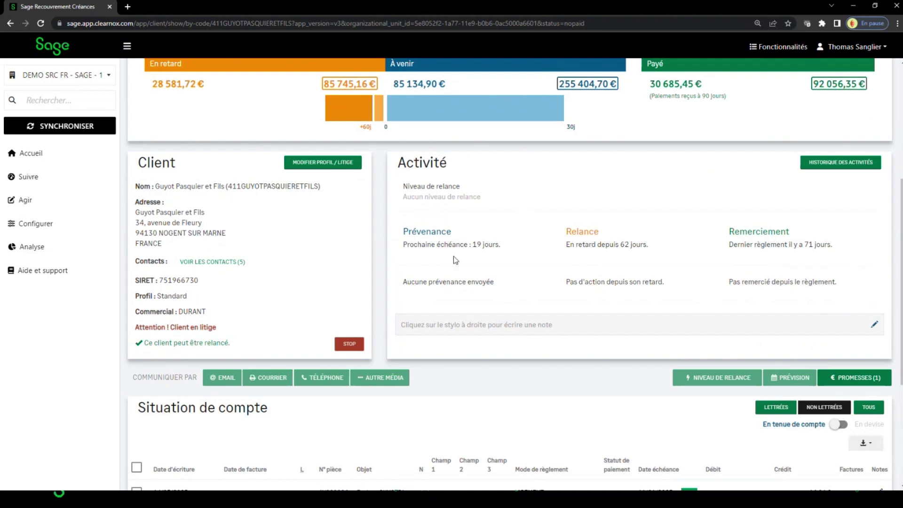
{"action": "left_click", "coordinate": [433, 171]}
- Open the client's activity history, read the Courrier reminder letter dated 31/12/2023, and return to the client record
{"action": "left_click", "coordinate": [841, 163]}
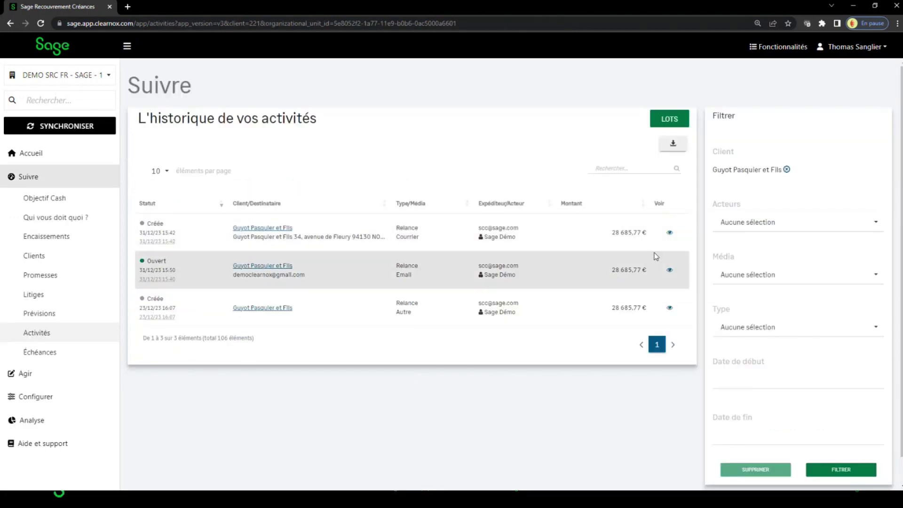
{"action": "left_click", "coordinate": [671, 234]}
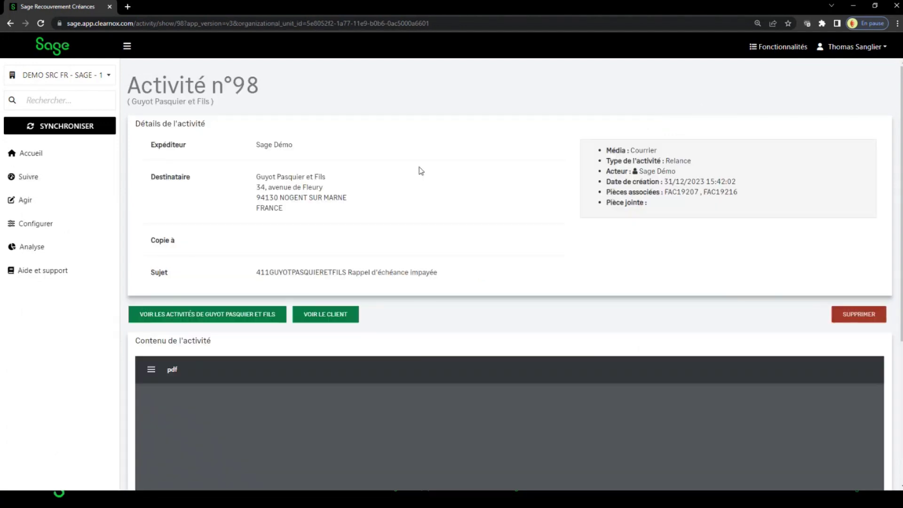
{"action": "scroll", "coordinate": [408, 286], "scroll_direction": "down", "scroll_amount": 4}
{"action": "scroll", "coordinate": [409, 287], "scroll_direction": "down", "scroll_amount": 5}
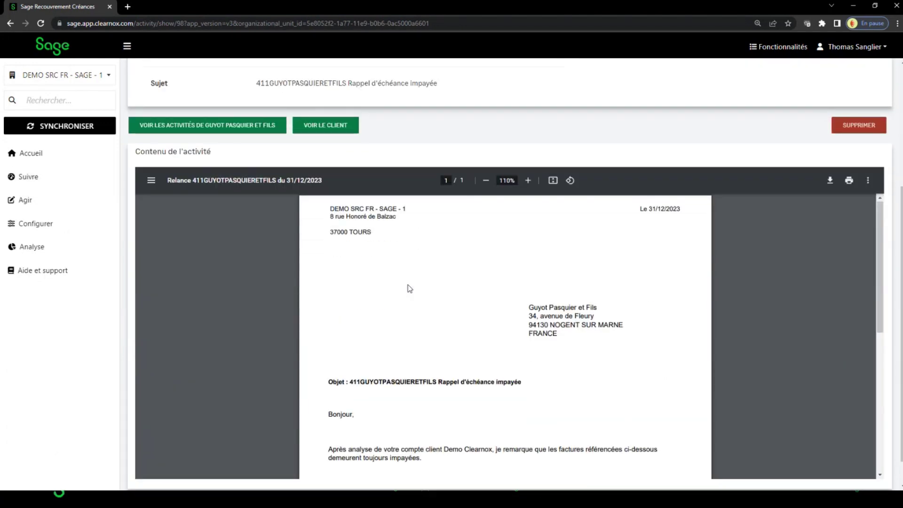
{"action": "scroll", "coordinate": [409, 289], "scroll_direction": "down", "scroll_amount": 4}
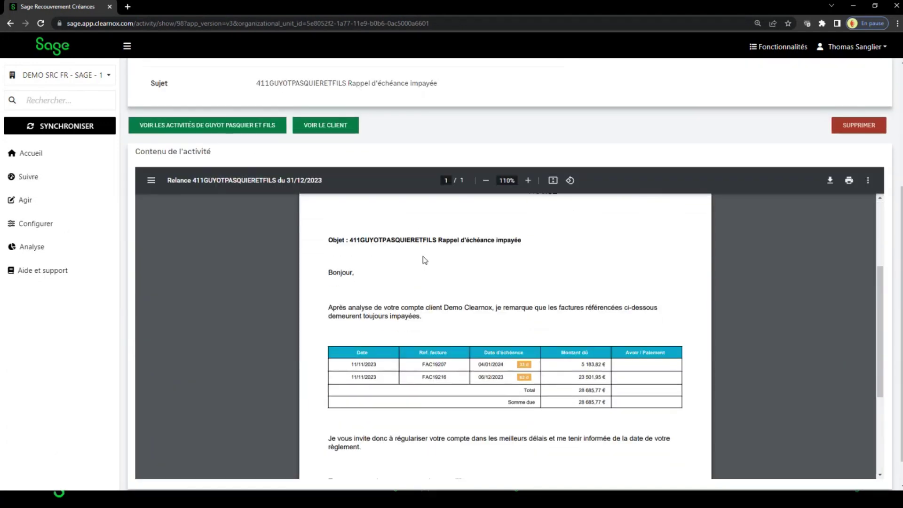
{"action": "scroll", "coordinate": [405, 269], "scroll_direction": "up", "scroll_amount": 10}
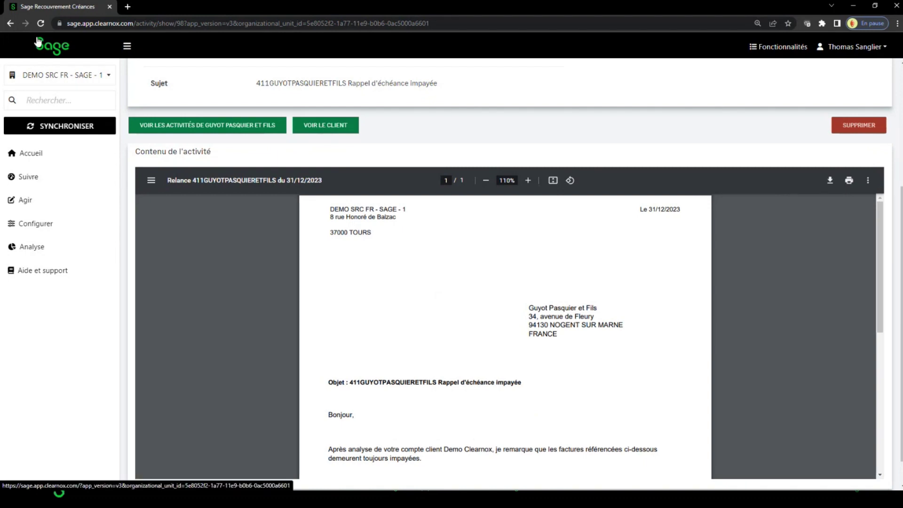
{"action": "left_click", "coordinate": [10, 23]}
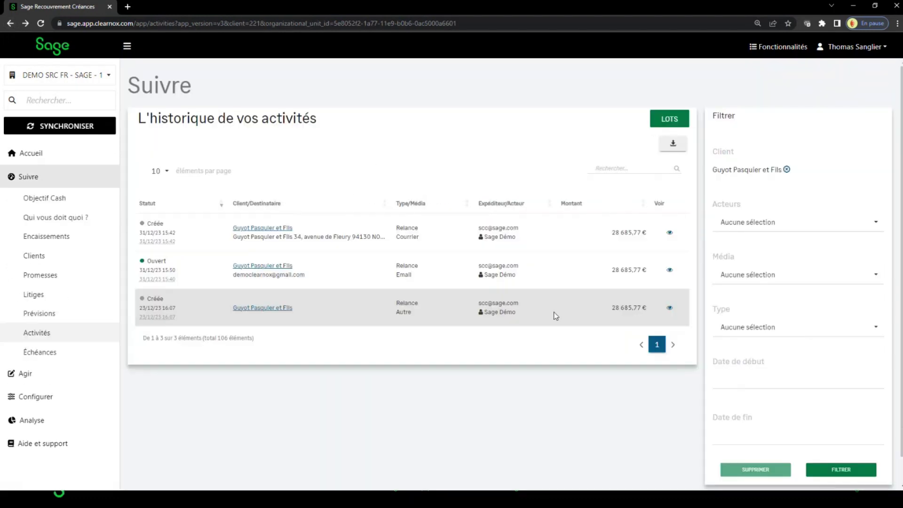
{"action": "left_click", "coordinate": [10, 24]}
- Add the note "comptable est en arret jusqu'au 28/02" to the client record and save it
{"action": "scroll", "coordinate": [591, 269], "scroll_direction": "down", "scroll_amount": 1}
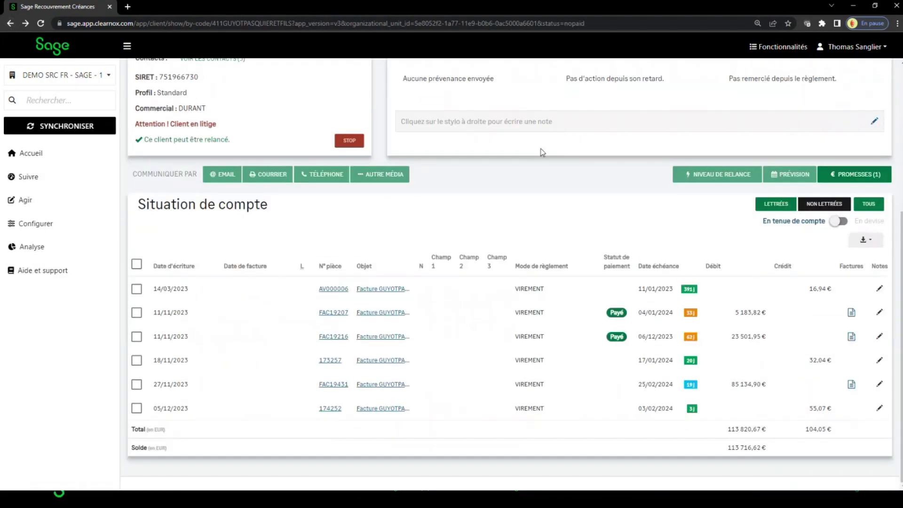
{"action": "scroll", "coordinate": [548, 204], "scroll_direction": "up", "scroll_amount": 3}
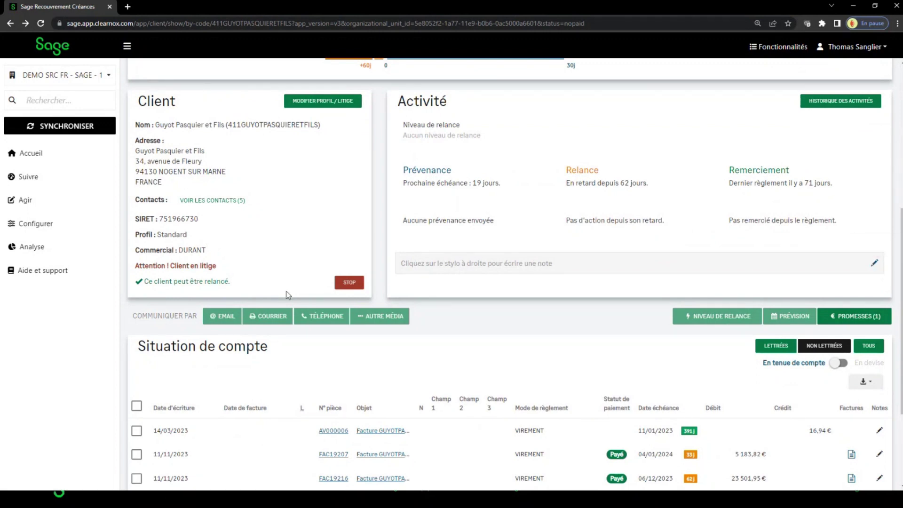
{"action": "left_click", "coordinate": [874, 262]}
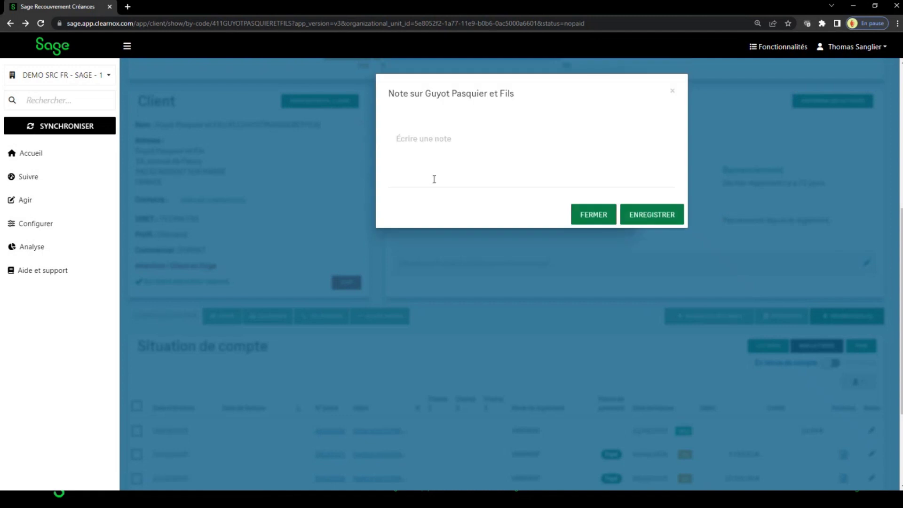
{"action": "type", "text": "co"}
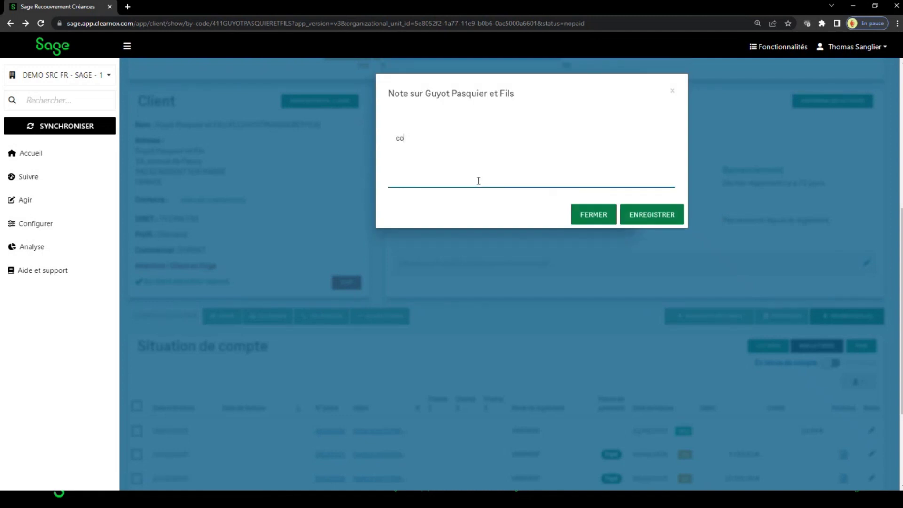
{"action": "type", "text": "mptable est en arret jusqu'"}
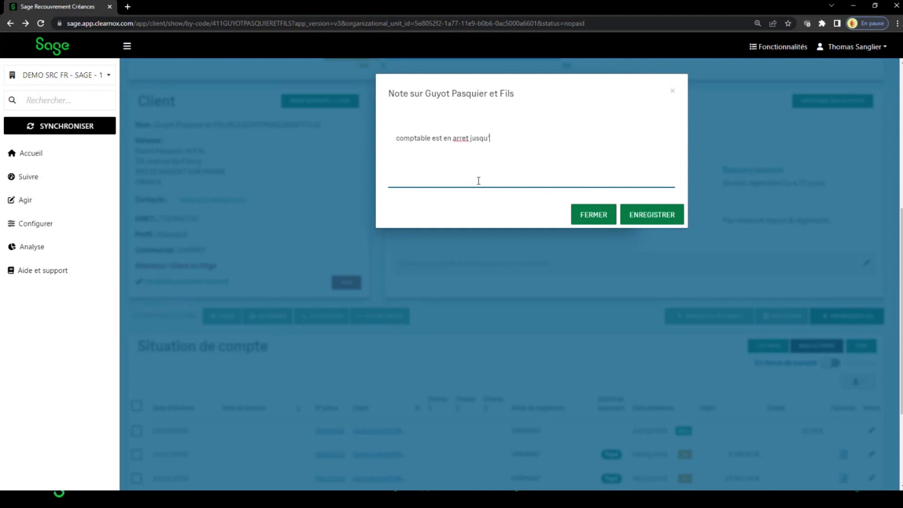
{"action": "type", "text": "au 28/020"}
{"action": "left_click", "coordinate": [646, 216]}
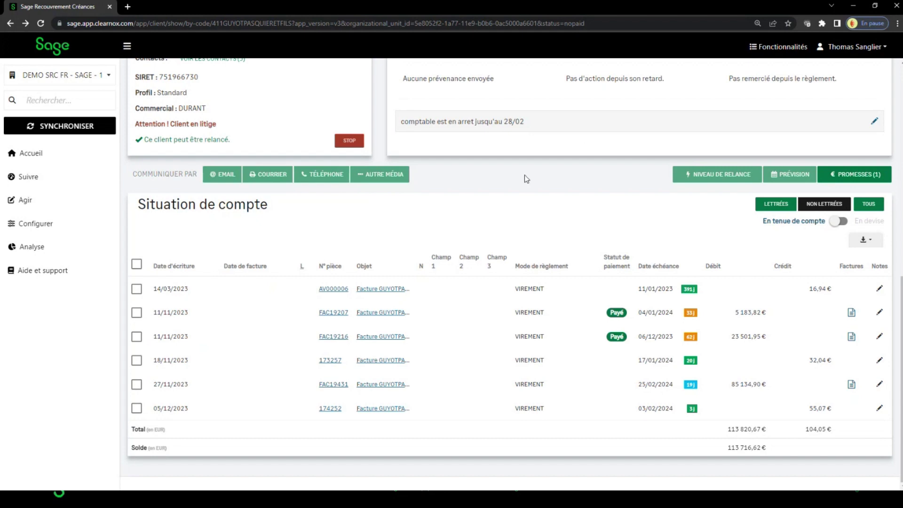
- View the reconciled entries (Lettrées) under Situation de compte, and switch back to the unreconciled ones (Non lettrées)
{"action": "scroll", "coordinate": [526, 183], "scroll_direction": "up", "scroll_amount": 2}
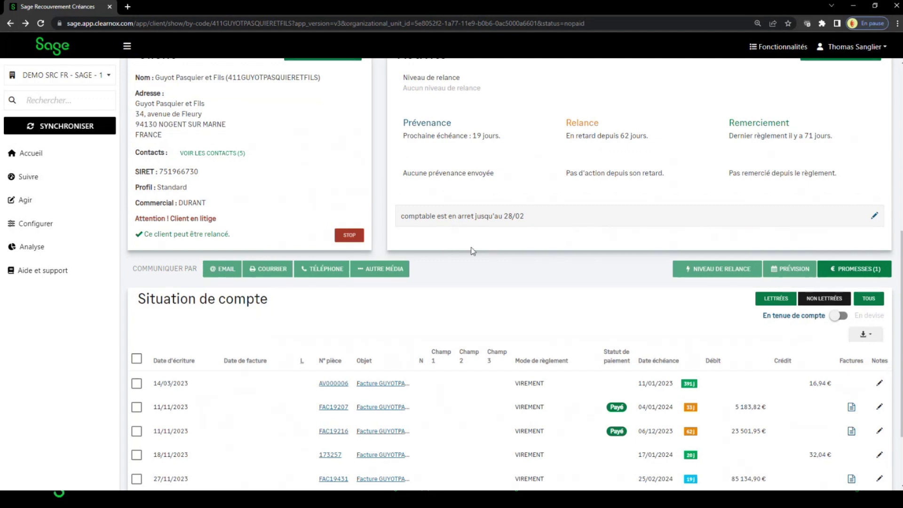
{"action": "scroll", "coordinate": [472, 250], "scroll_direction": "down", "scroll_amount": 2}
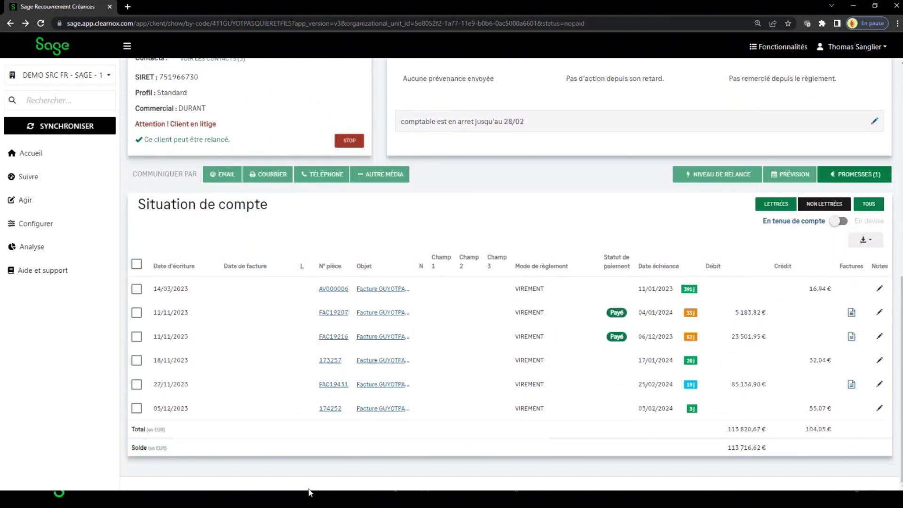
{"action": "left_click", "coordinate": [823, 207]}
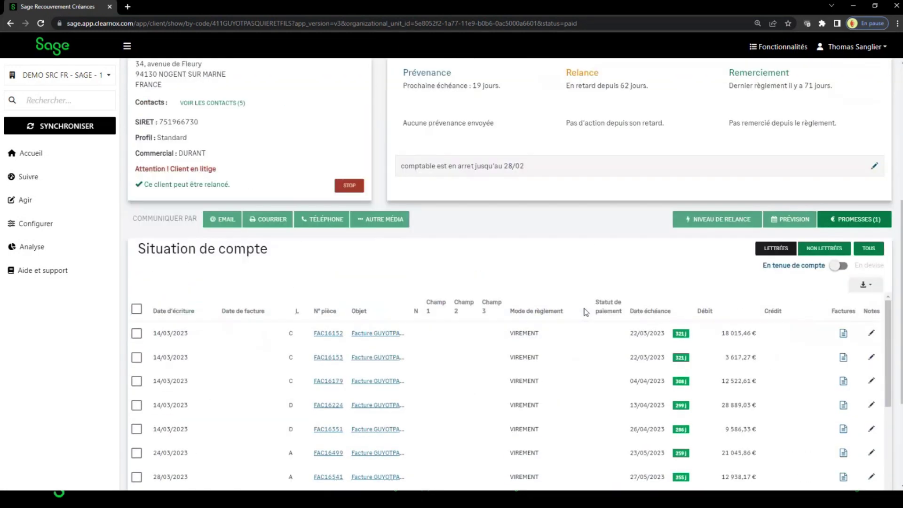
{"action": "scroll", "coordinate": [592, 348], "scroll_direction": "down", "scroll_amount": 2}
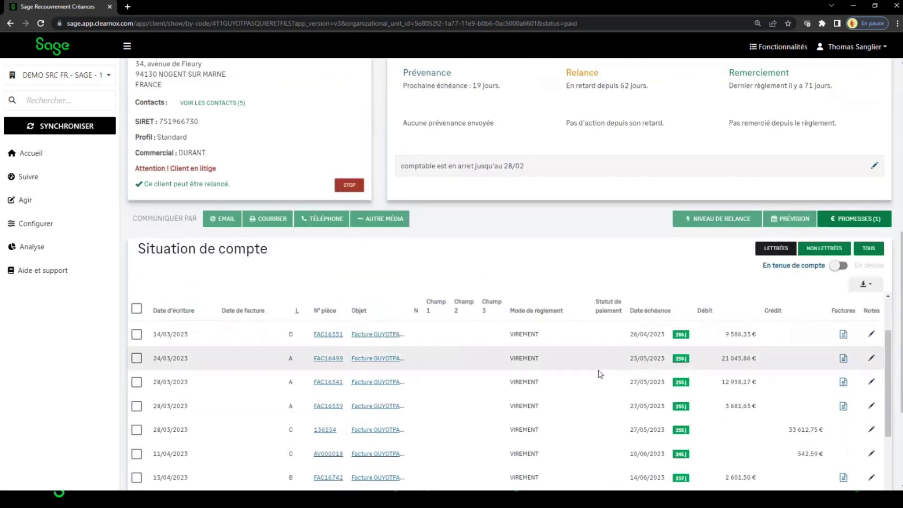
{"action": "left_click", "coordinate": [804, 250]}
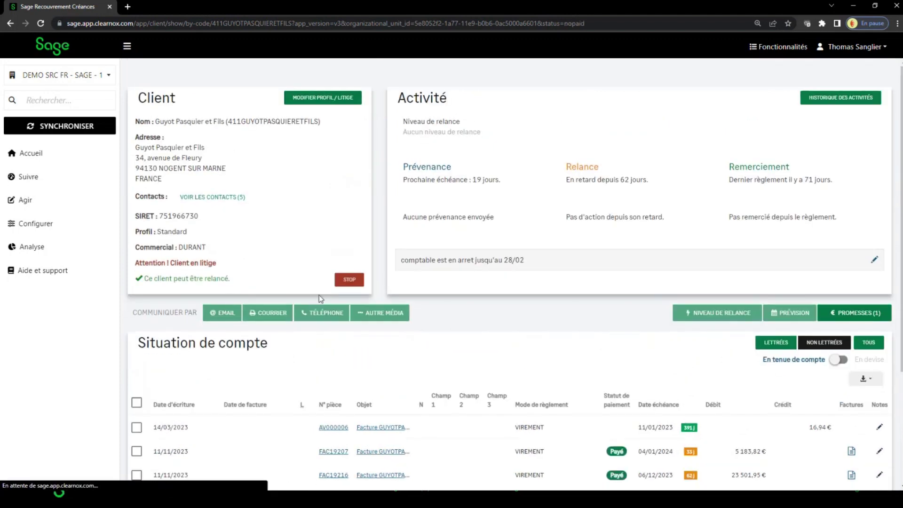
{"action": "scroll", "coordinate": [520, 378], "scroll_direction": "down", "scroll_amount": 8}
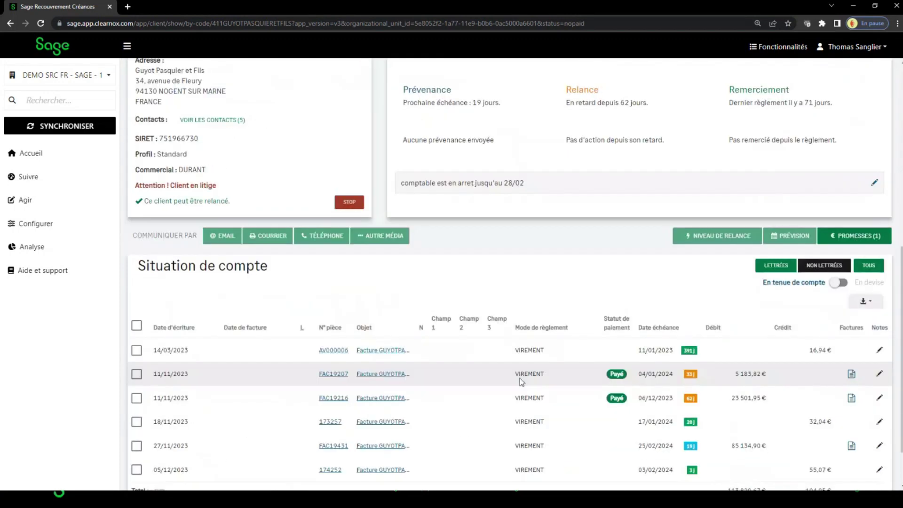
- View the item details of invoice FAC19207 from the account statement and close them
{"action": "scroll", "coordinate": [520, 378], "scroll_direction": "down", "scroll_amount": 2}
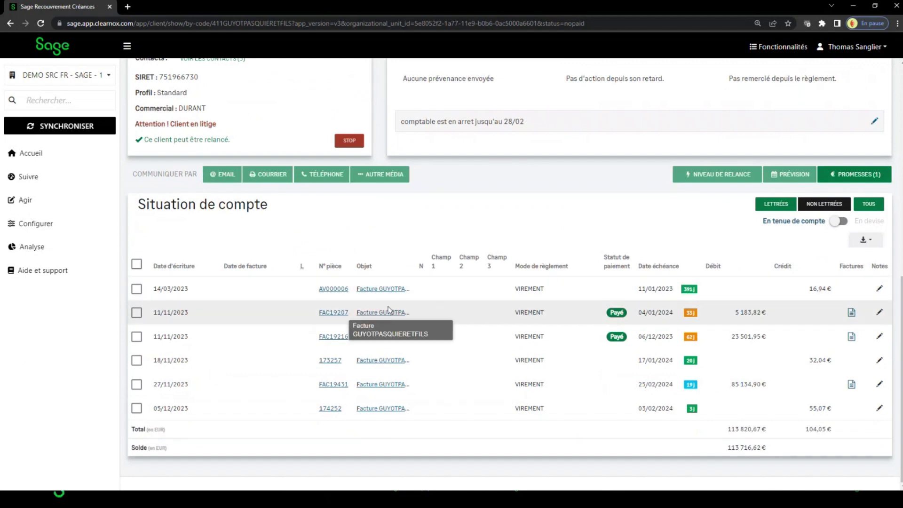
{"action": "left_click", "coordinate": [373, 312]}
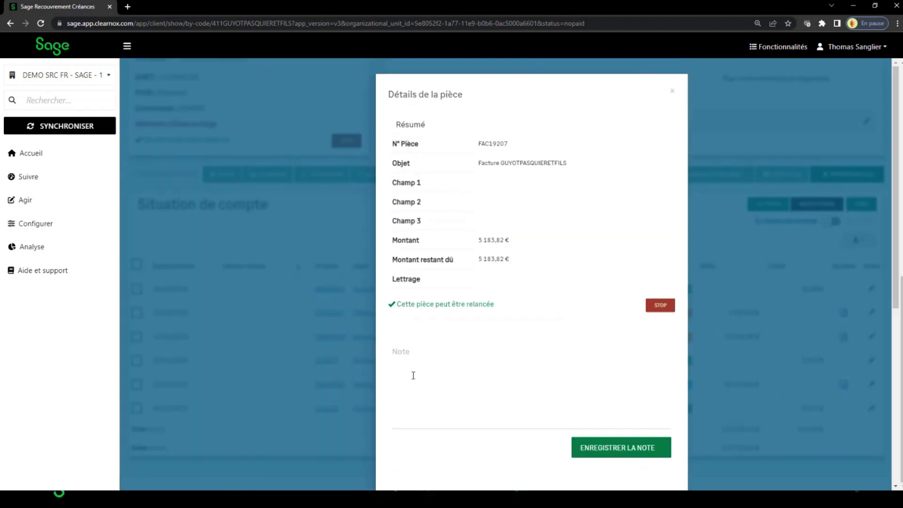
{"action": "left_click", "coordinate": [672, 93]}
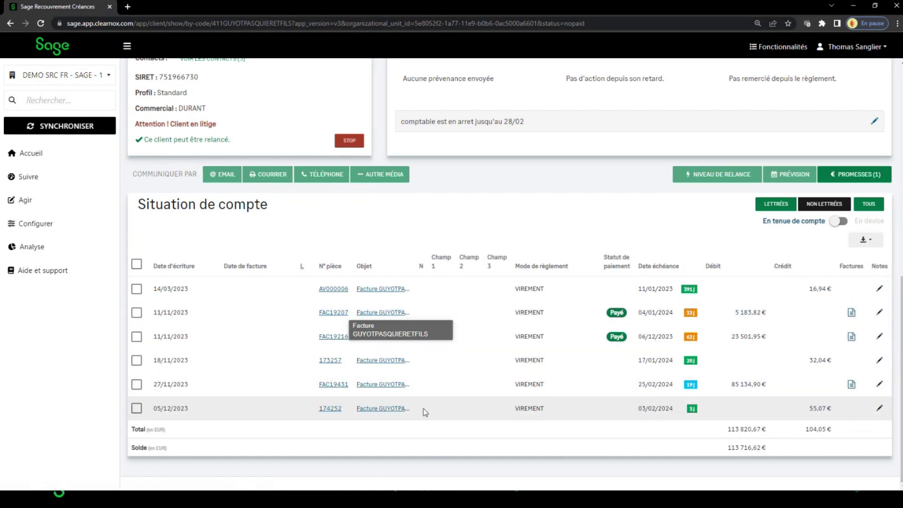
- Open the details of item 174252, dated 05/12/2023, and save the note "a venir" on it
{"action": "left_click", "coordinate": [374, 408]}
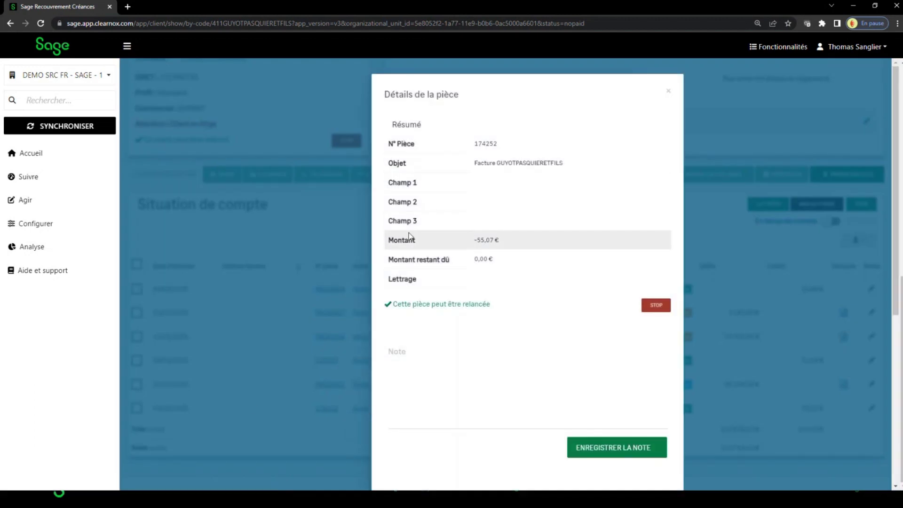
{"action": "left_click", "coordinate": [407, 417]}
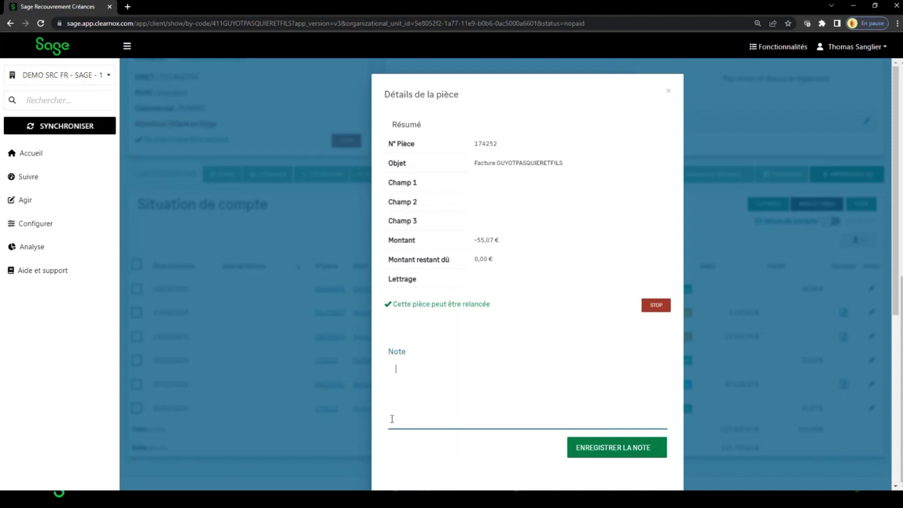
{"action": "type", "text": "a venir"}
{"action": "left_click", "coordinate": [595, 453]}
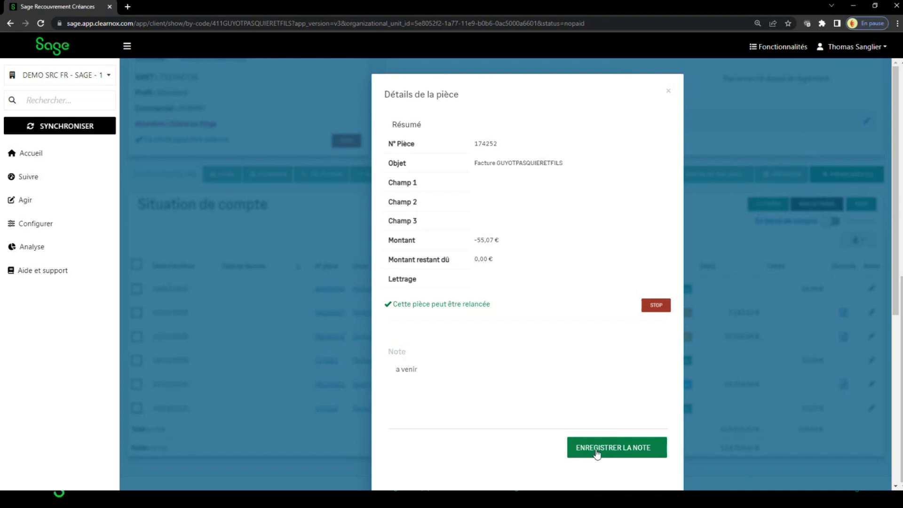
- Mark item 174252 as in dispute by setting Litige to Oui, and close its details
{"action": "scroll", "coordinate": [536, 291], "scroll_direction": "down", "scroll_amount": 2}
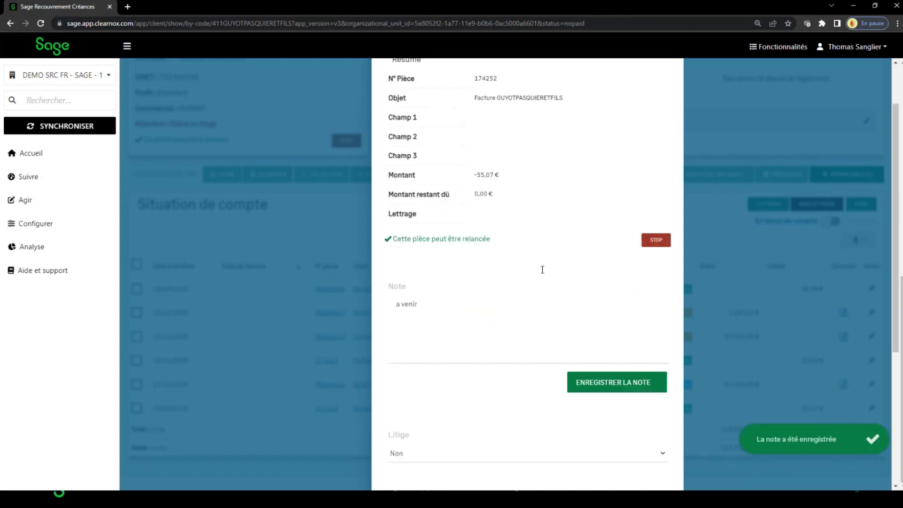
{"action": "left_click", "coordinate": [662, 212]}
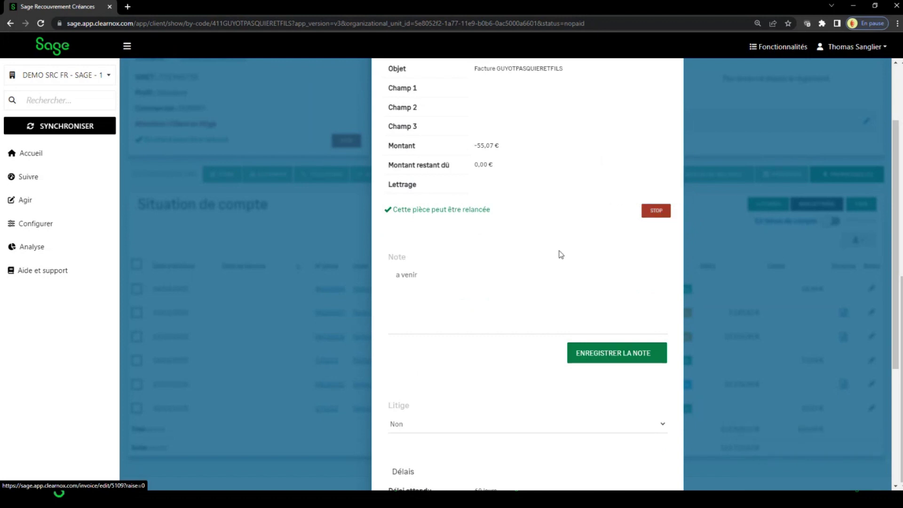
{"action": "scroll", "coordinate": [560, 251], "scroll_direction": "down", "scroll_amount": 4}
{"action": "left_click", "coordinate": [420, 231]}
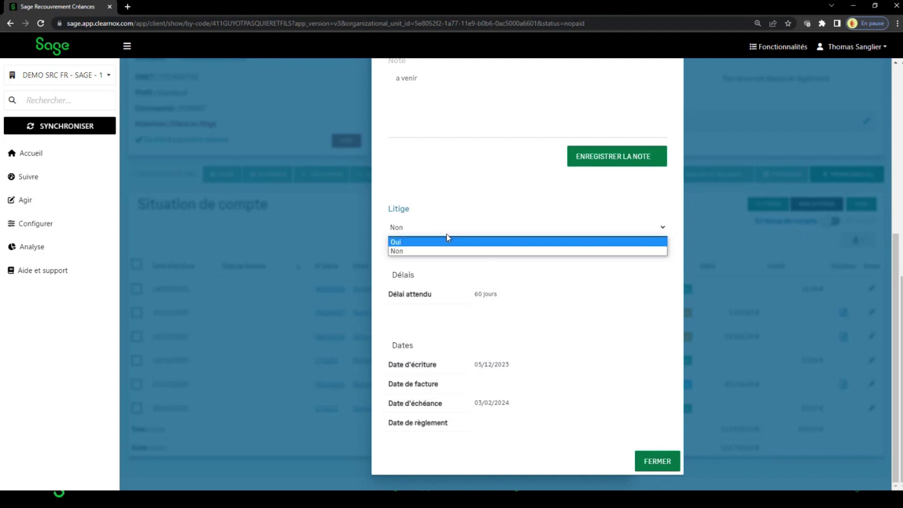
{"action": "left_click", "coordinate": [423, 242]}
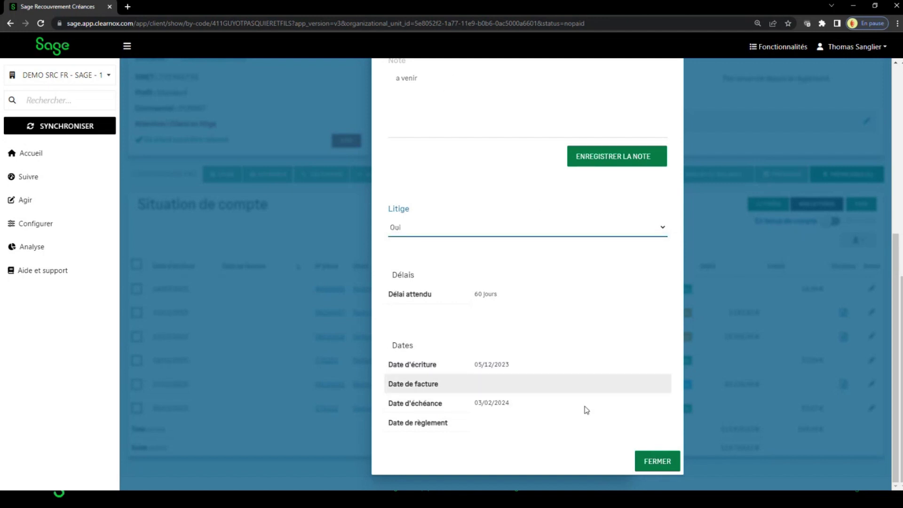
{"action": "left_click", "coordinate": [650, 460]}
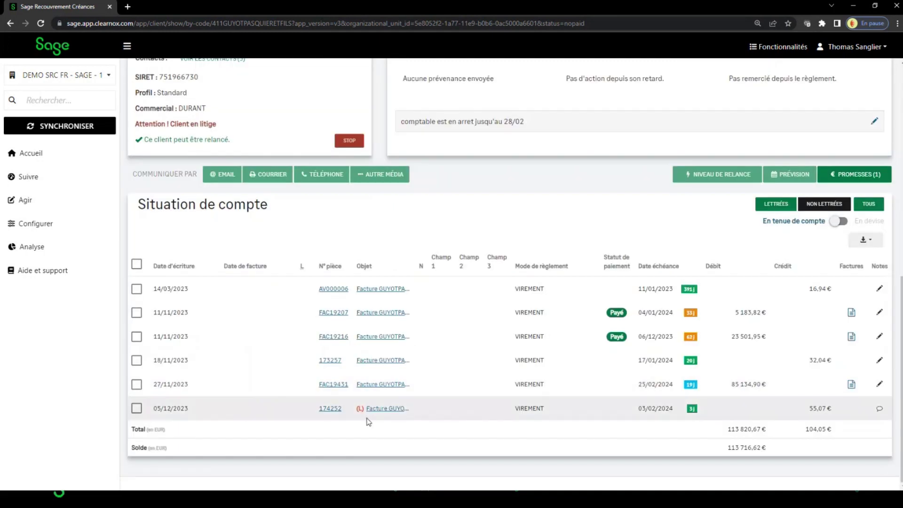
- Examine the dispute, note and payment-status markers on the unreconciled entries, along with the client's communication options
{"action": "mouse_move", "coordinate": [360, 410]}
{"action": "mouse_move", "coordinate": [880, 413]}
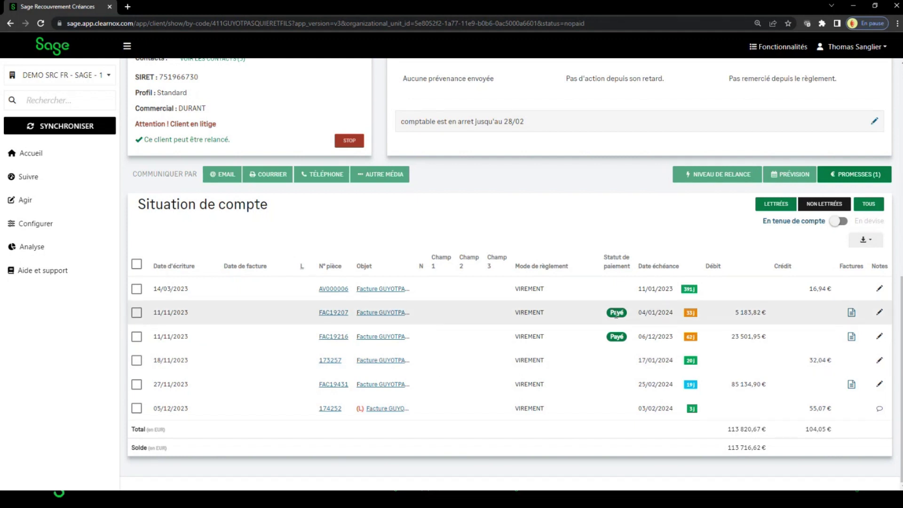
{"action": "mouse_move", "coordinate": [621, 313]}
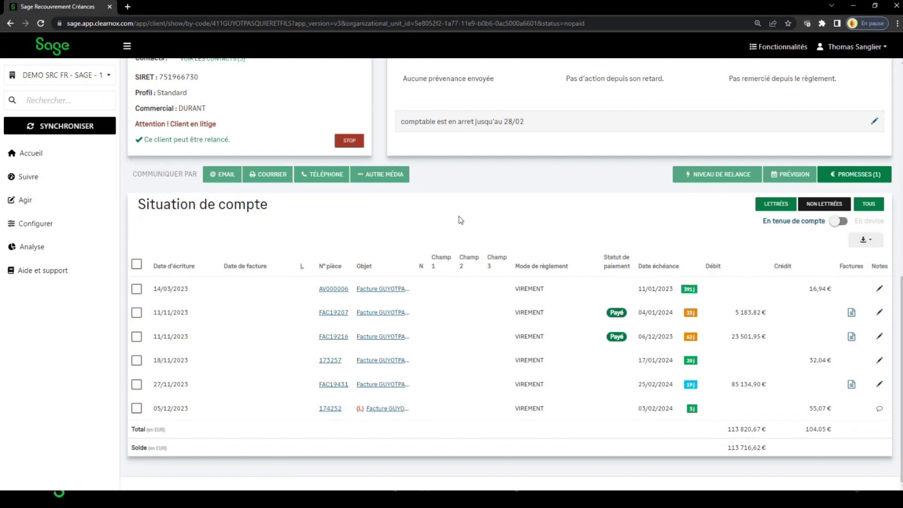
{"action": "scroll", "coordinate": [452, 230], "scroll_direction": "up", "scroll_amount": 4}
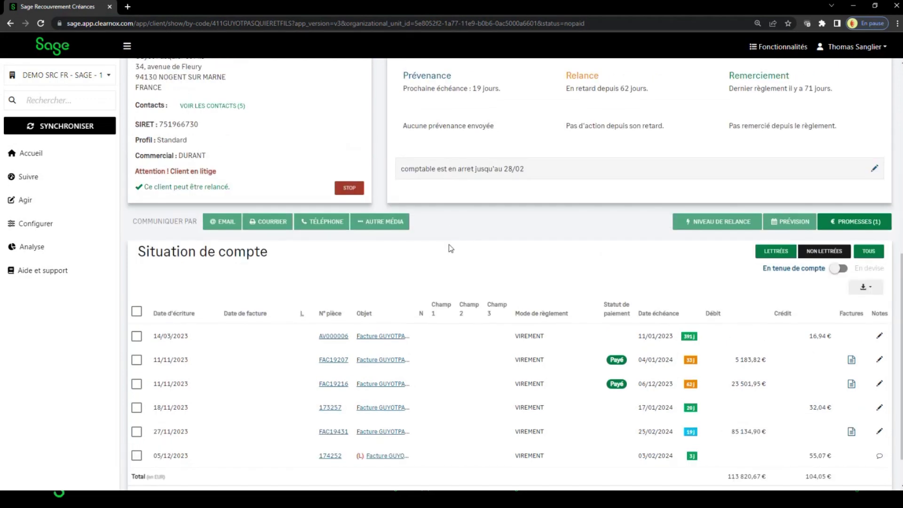
{"action": "scroll", "coordinate": [451, 251], "scroll_direction": "up", "scroll_amount": 2}
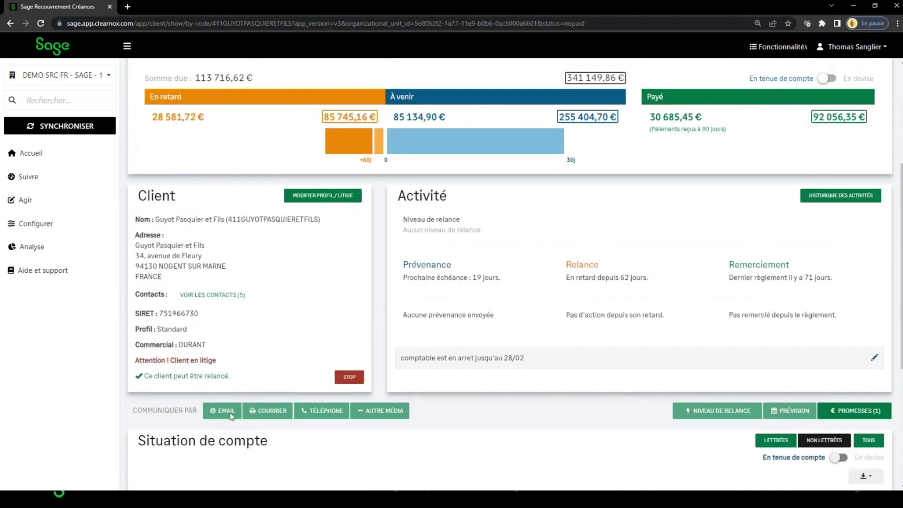
{"action": "scroll", "coordinate": [230, 412], "scroll_direction": "down", "scroll_amount": 5}
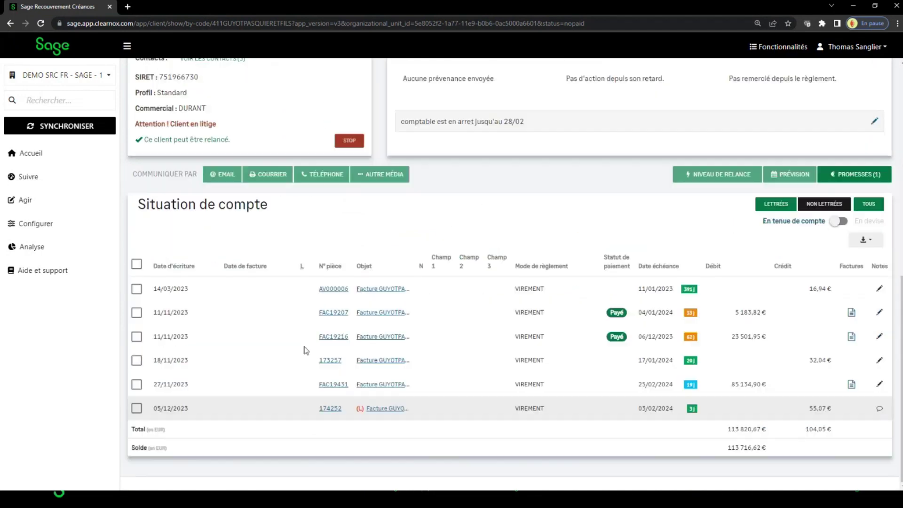
- Select only item 174252 in the account statement and open an email reminder to the client for it
{"action": "left_click", "coordinate": [137, 384]}
{"action": "left_click", "coordinate": [136, 408]}
{"action": "left_click", "coordinate": [136, 384]}
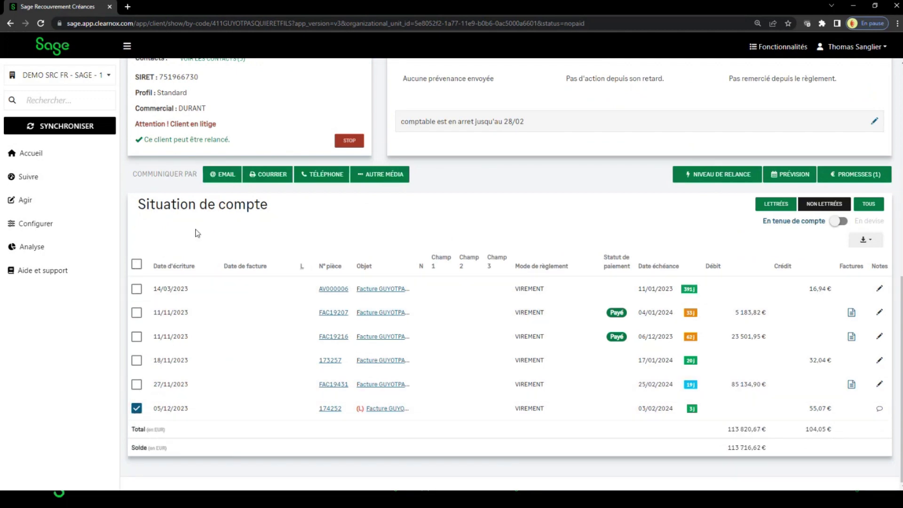
{"action": "scroll", "coordinate": [197, 234], "scroll_direction": "up", "scroll_amount": 1}
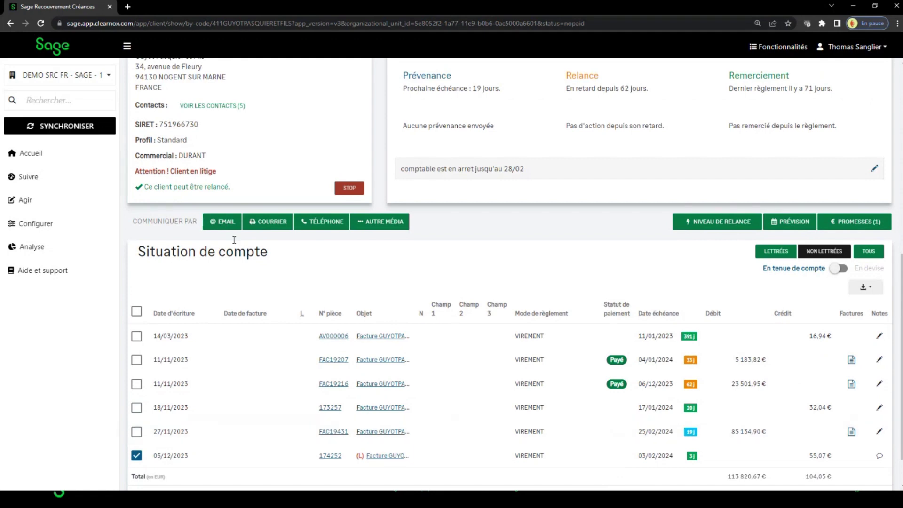
{"action": "left_click", "coordinate": [218, 222]}
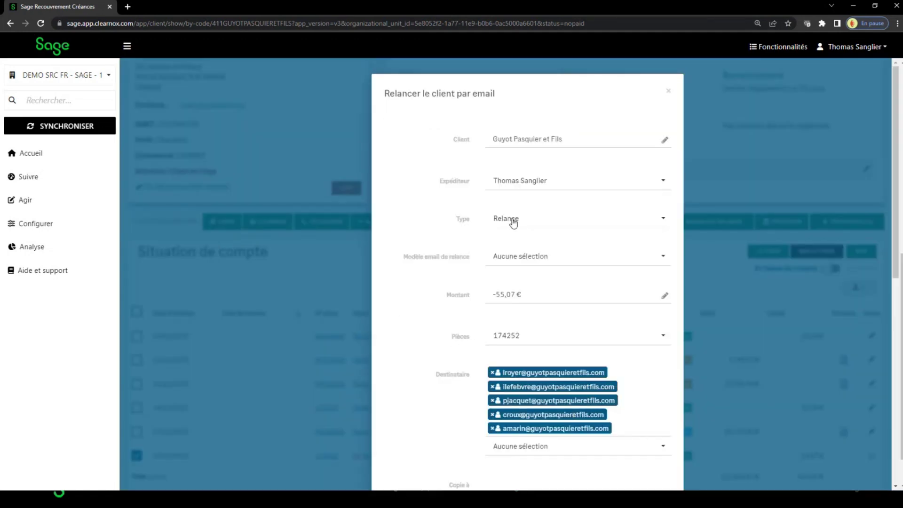
- View the available reminder email templates and the contacts and departments offered as recipients
{"action": "left_click", "coordinate": [521, 258]}
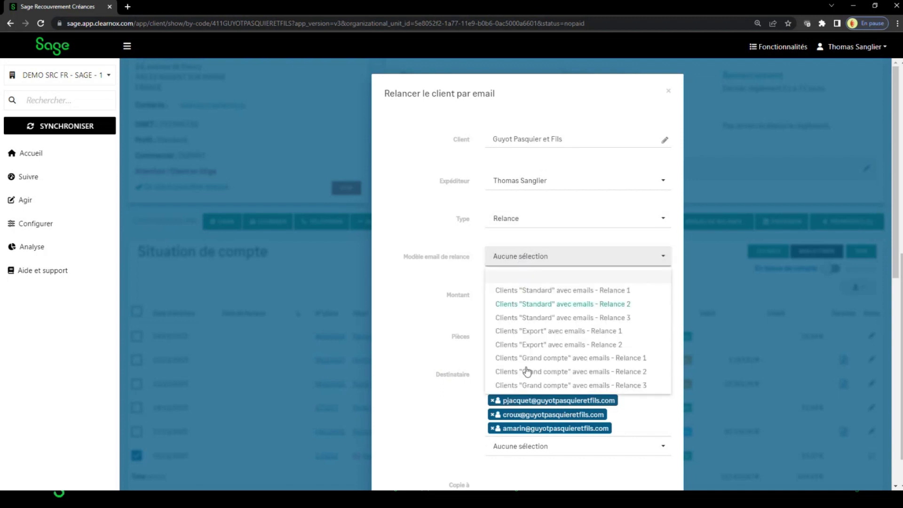
{"action": "left_click", "coordinate": [411, 273]}
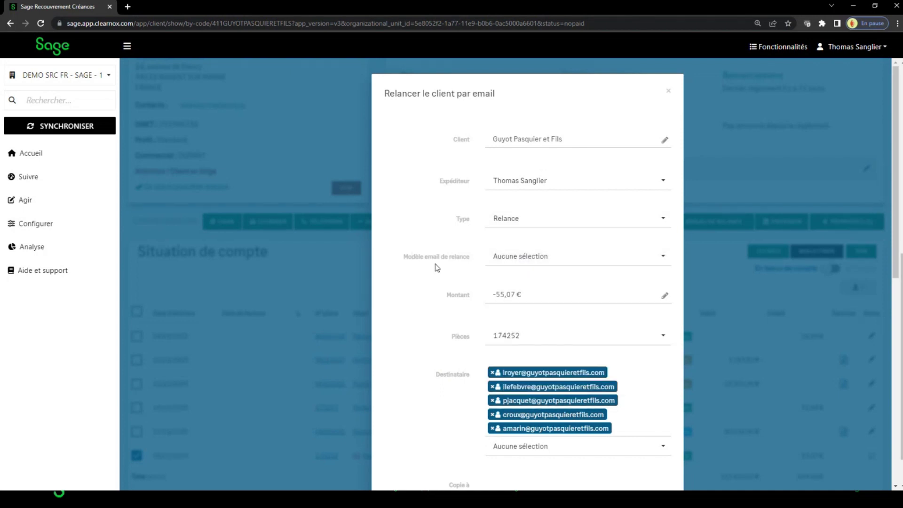
{"action": "scroll", "coordinate": [432, 277], "scroll_direction": "down", "scroll_amount": 4}
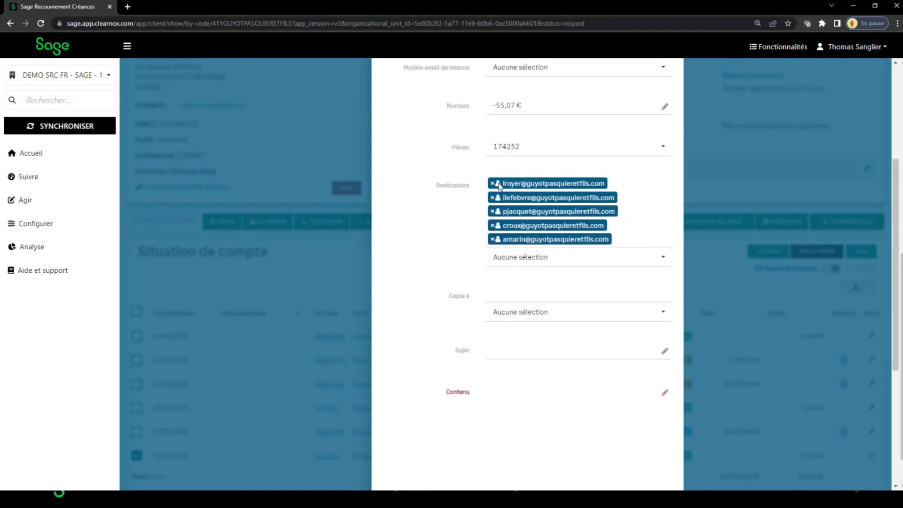
{"action": "left_click", "coordinate": [628, 238]}
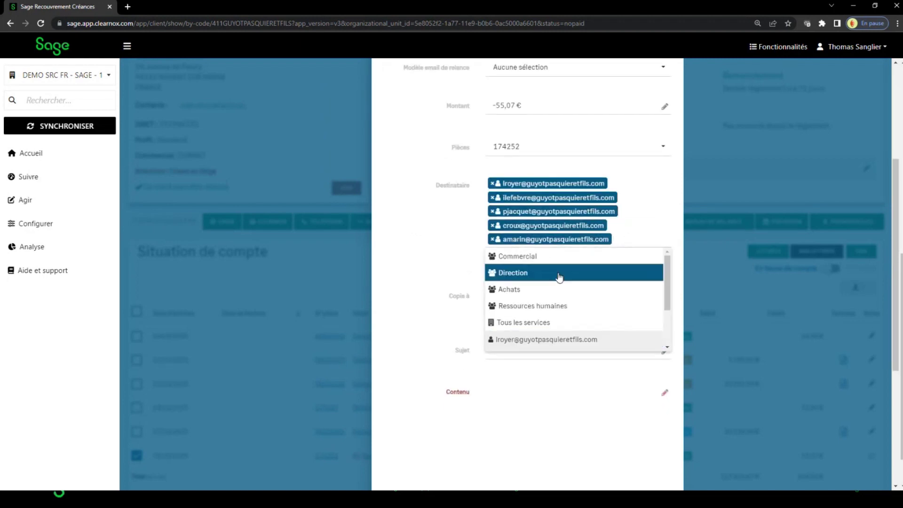
{"action": "scroll", "coordinate": [508, 289], "scroll_direction": "down", "scroll_amount": 2}
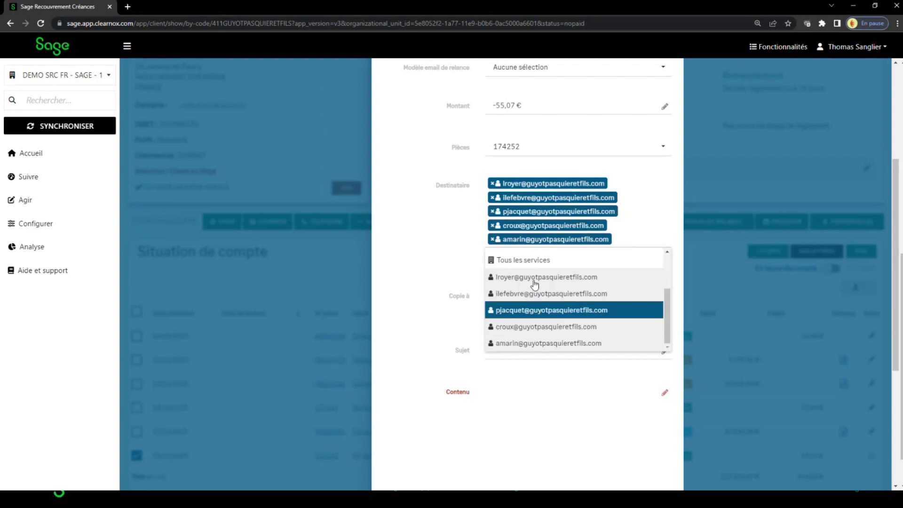
- Add an extra e-mail address that is not among the client's contacts to the reminder's Destinataire field
{"action": "left_click", "coordinate": [634, 240]}
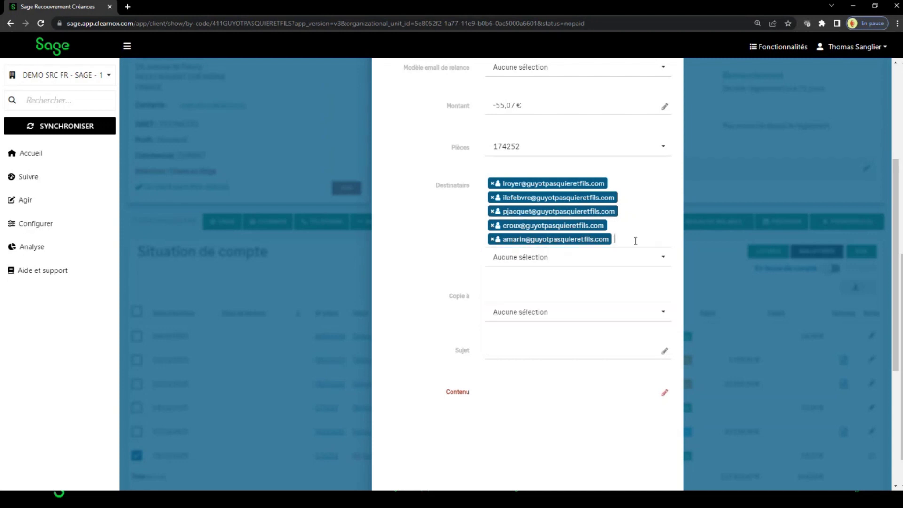
{"action": "type", "text": "a@a"}
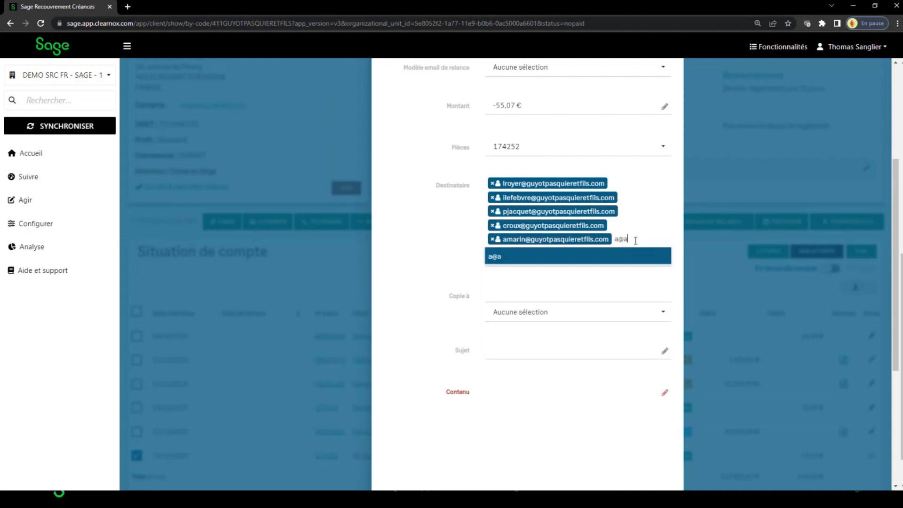
{"action": "type", "text": ".com"}
{"action": "left_click", "coordinate": [574, 257]}
- View the contacts and departments offered for the reminder's Copie à field, leaving it without a selection
{"action": "left_click", "coordinate": [497, 308]}
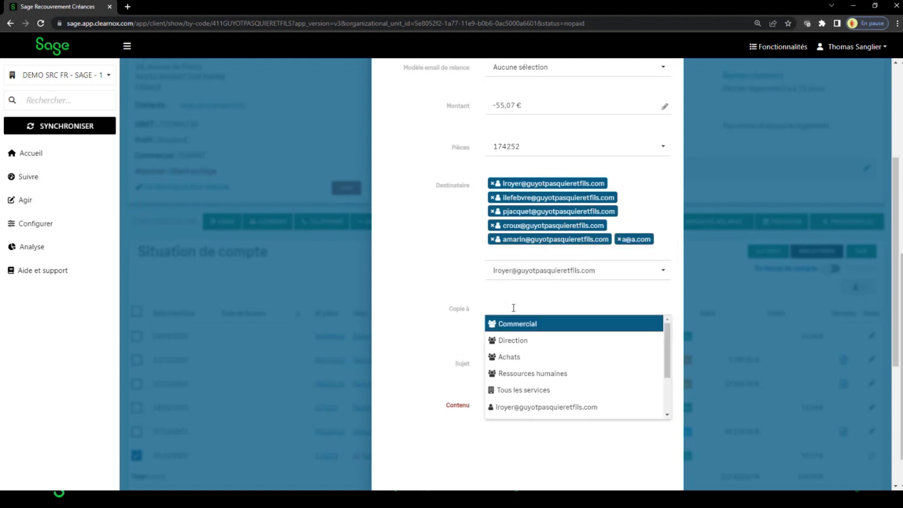
{"action": "scroll", "coordinate": [539, 365], "scroll_direction": "down", "scroll_amount": 1}
{"action": "scroll", "coordinate": [539, 366], "scroll_direction": "down", "scroll_amount": 5}
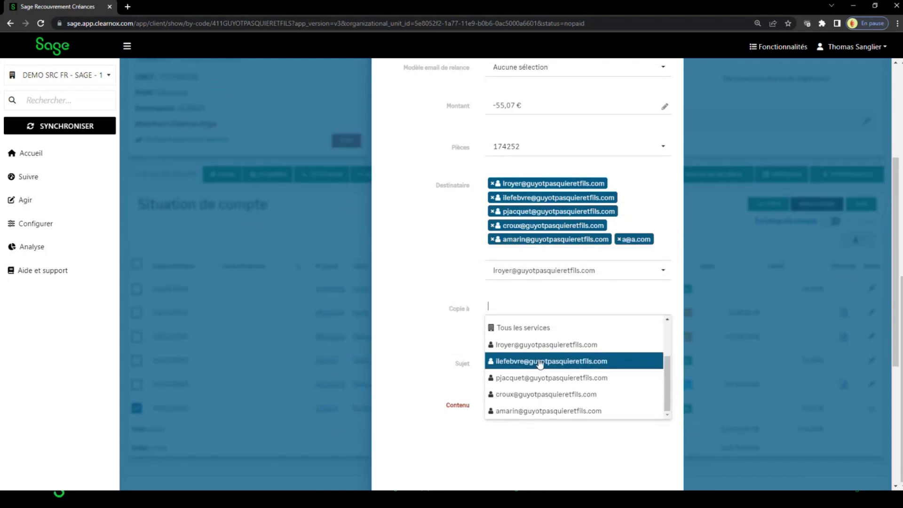
{"action": "left_click", "coordinate": [427, 304]}
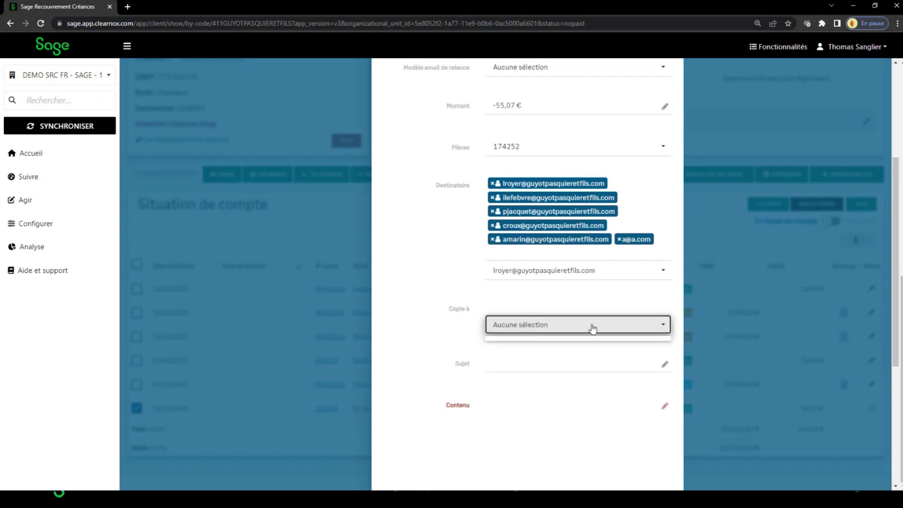
{"action": "scroll", "coordinate": [548, 326], "scroll_direction": "down", "scroll_amount": 2}
{"action": "left_click", "coordinate": [525, 231]}
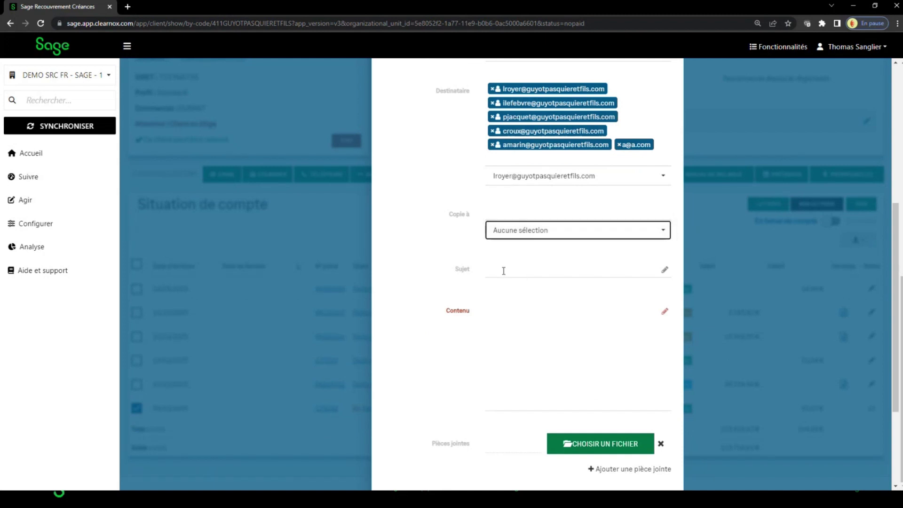
- Review the reminder's content, attachment and scenario options, and close the form without sending it
{"action": "scroll", "coordinate": [536, 360], "scroll_direction": "down", "scroll_amount": 3}
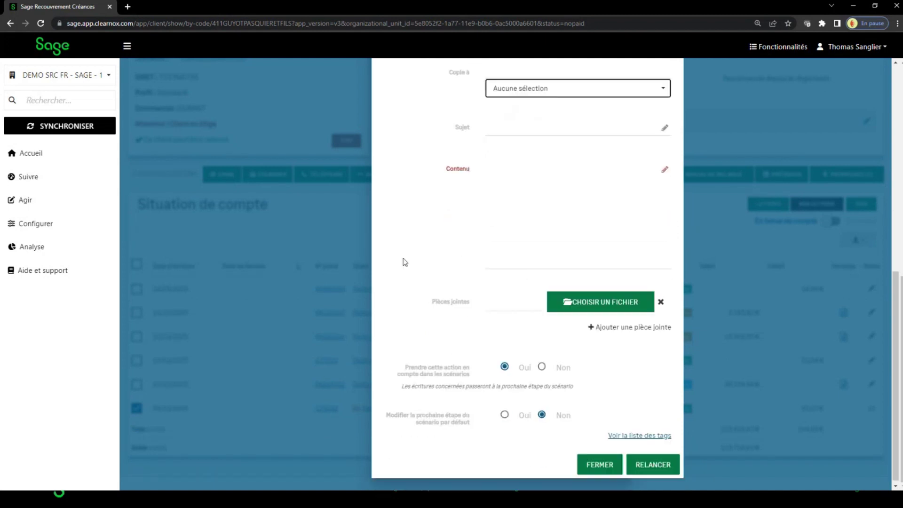
{"action": "left_click", "coordinate": [590, 312]}
{"action": "left_click", "coordinate": [525, 304]}
{"action": "left_click", "coordinate": [496, 294]}
{"action": "left_click", "coordinate": [504, 370]}
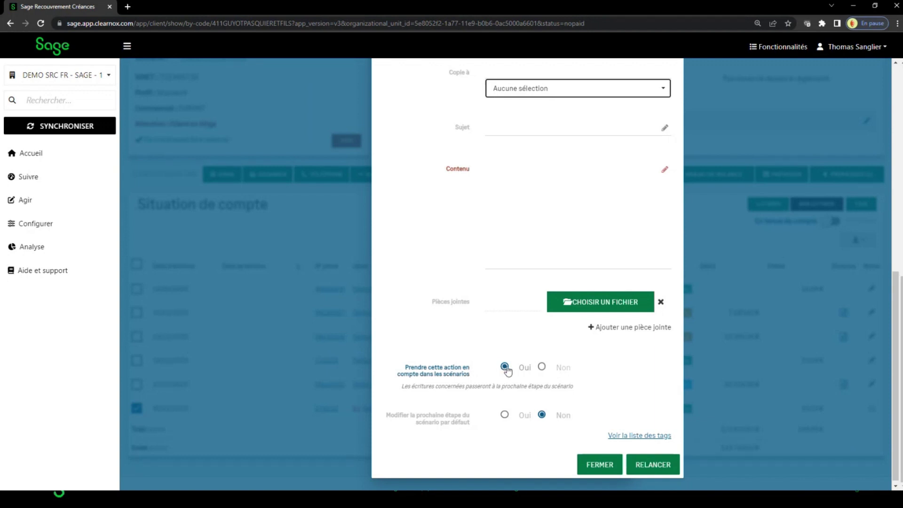
{"action": "left_click", "coordinate": [599, 464]}
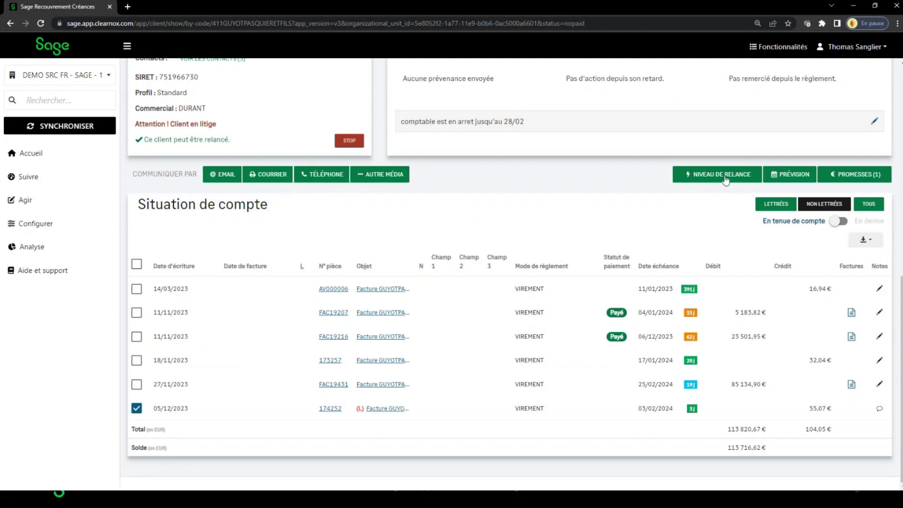
- Add a payment promise for the client dated 14/02/2024 with a promised amount of 5000
{"action": "left_click", "coordinate": [847, 181]}
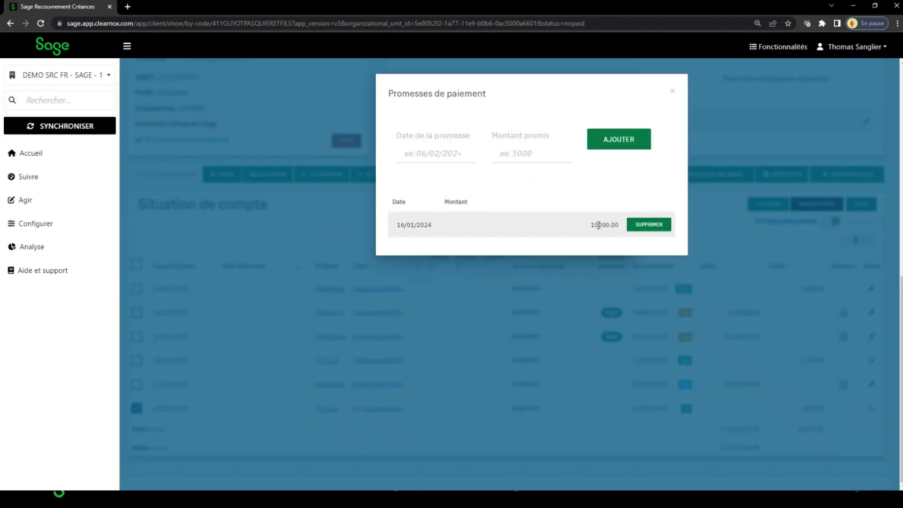
{"action": "left_click", "coordinate": [429, 155]}
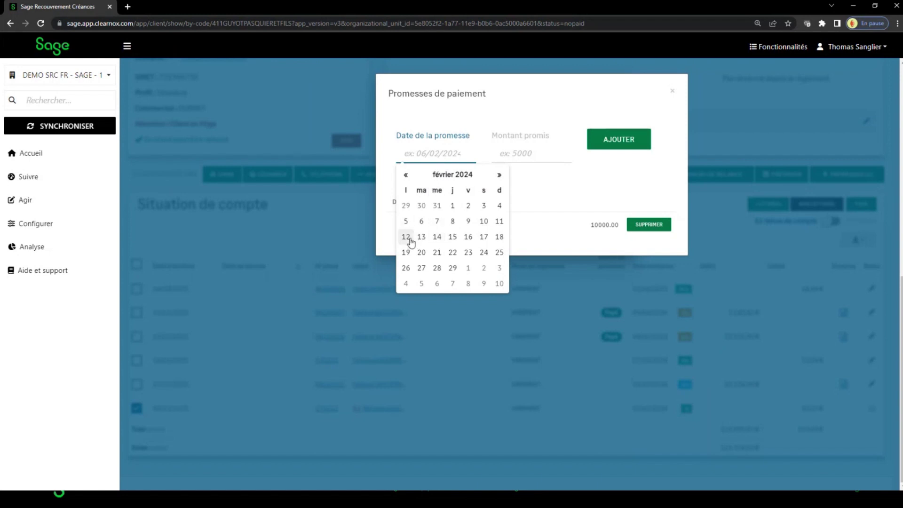
{"action": "left_click", "coordinate": [436, 239]}
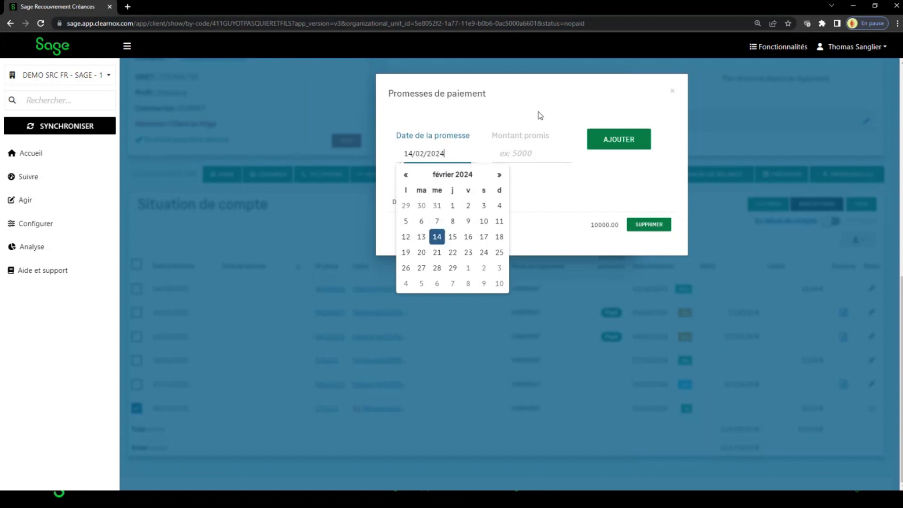
{"action": "left_click", "coordinate": [518, 159]}
{"action": "left_click", "coordinate": [532, 176]}
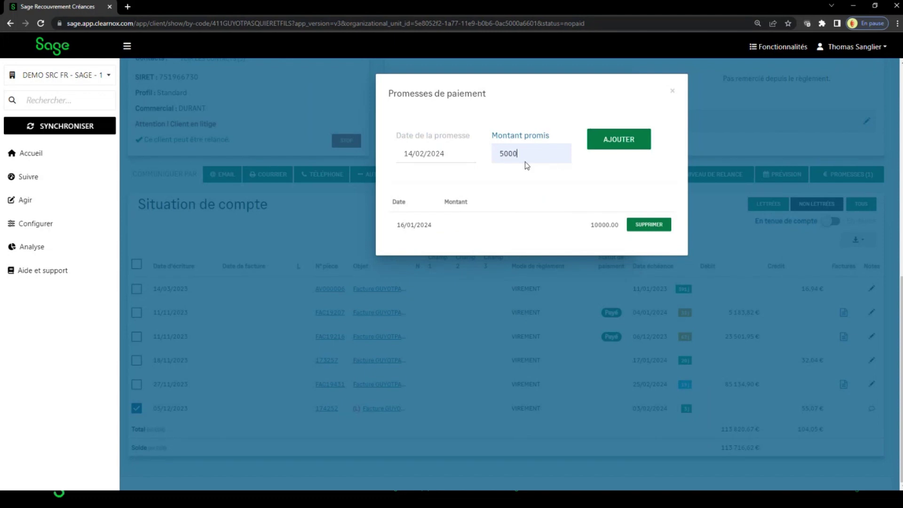
{"action": "left_click", "coordinate": [607, 143]}
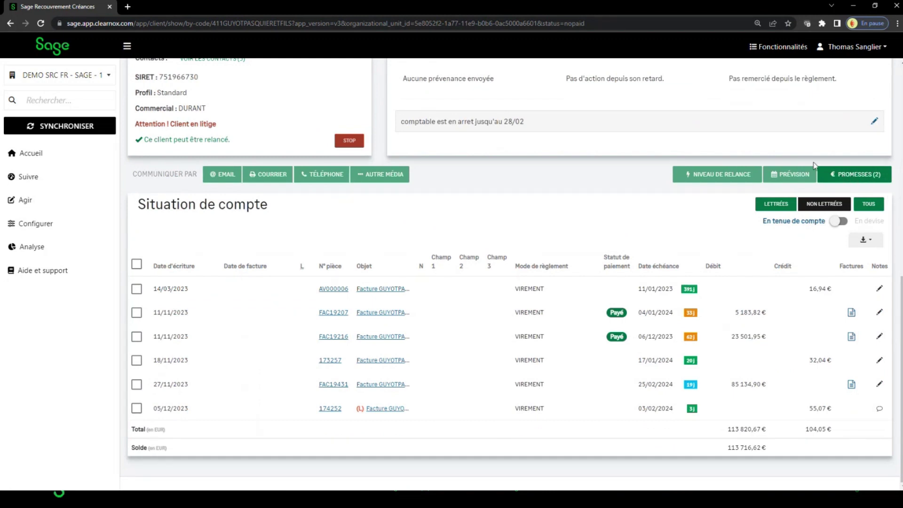
- Return to the home dashboard and examine the client flags, dispute marks and payment ratings under Qui vous doit quoi ?
{"action": "left_click", "coordinate": [783, 178]}
{"action": "scroll", "coordinate": [478, 231], "scroll_direction": "up", "scroll_amount": 5}
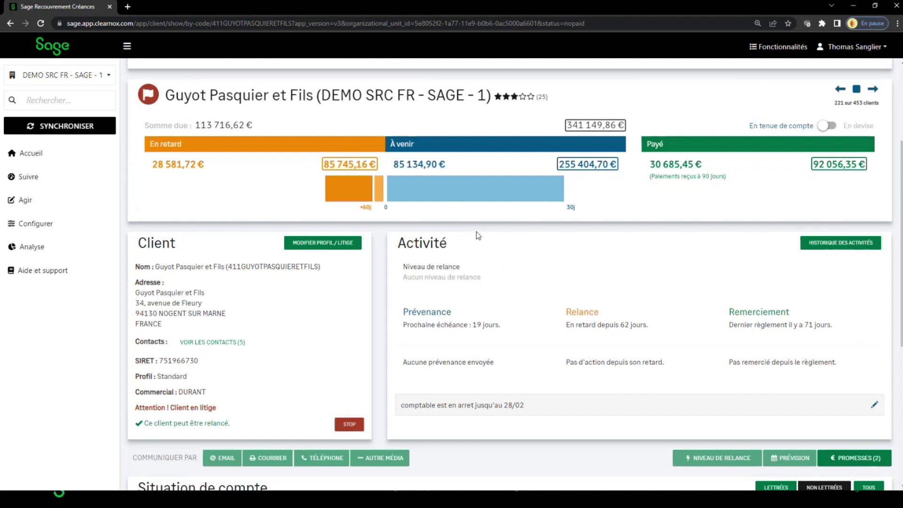
{"action": "left_click", "coordinate": [30, 157]}
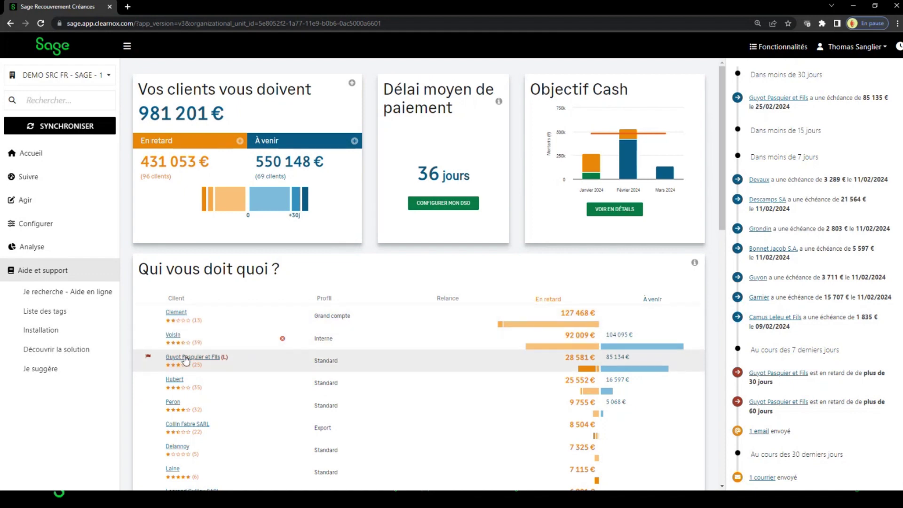
{"action": "mouse_move", "coordinate": [193, 391]}
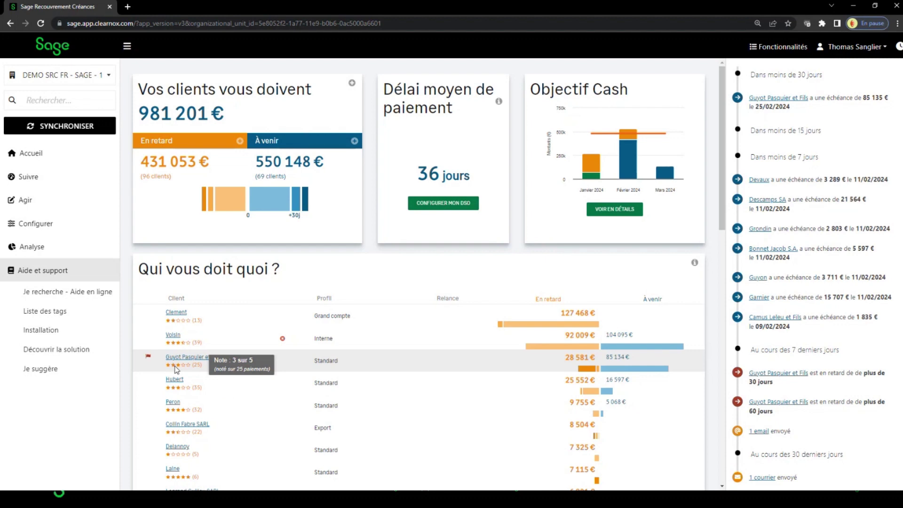
{"action": "scroll", "coordinate": [177, 365], "scroll_direction": "down", "scroll_amount": 2}
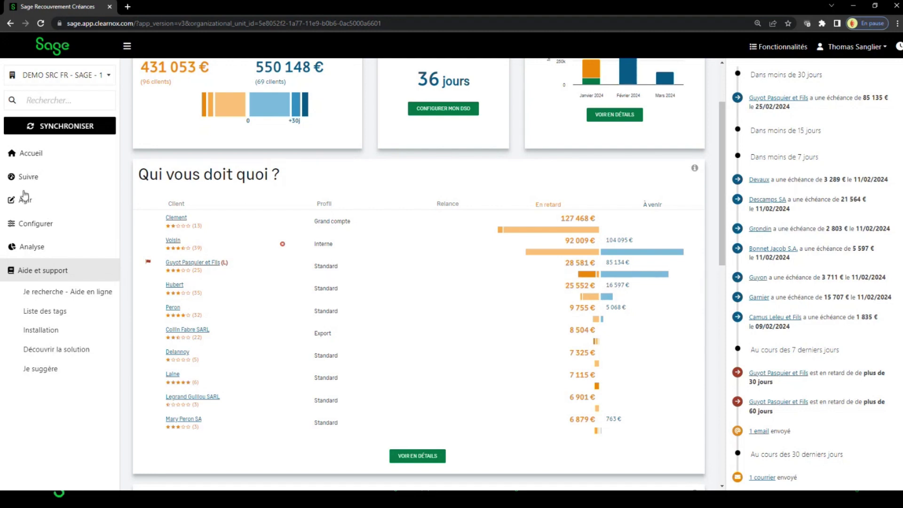
- Open the Scénarios configuration and compare the scenarios for Standard clients with and without email
{"action": "left_click", "coordinate": [36, 226]}
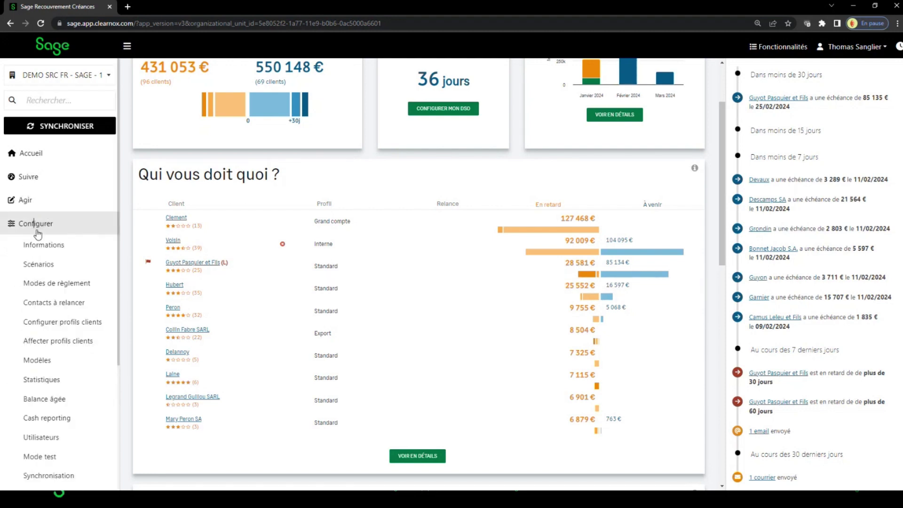
{"action": "left_click", "coordinate": [39, 264]}
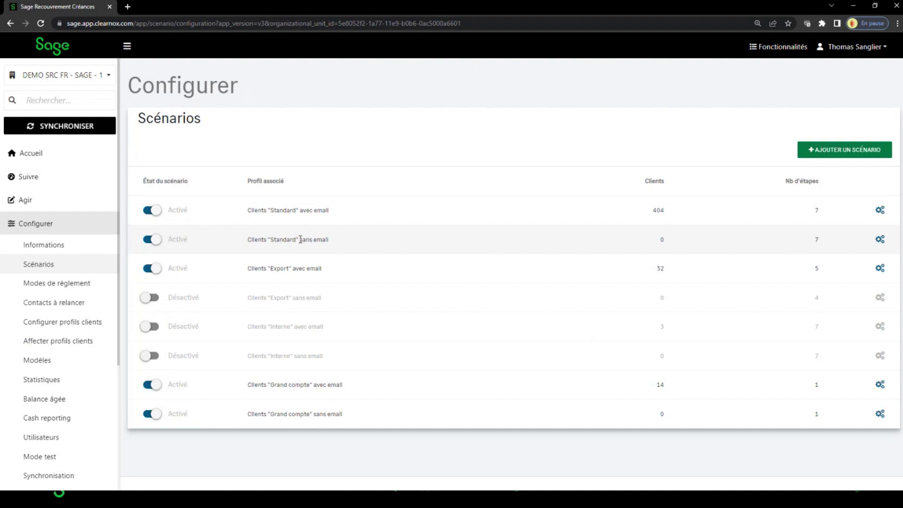
{"action": "left_click_drag", "start_coordinate": [310, 240], "coordinate": [347, 253]}
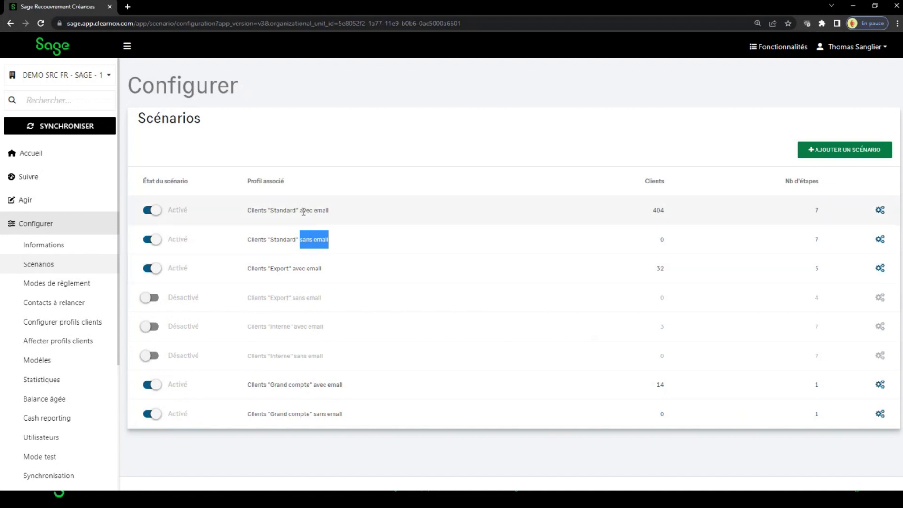
{"action": "left_click", "coordinate": [318, 207]}
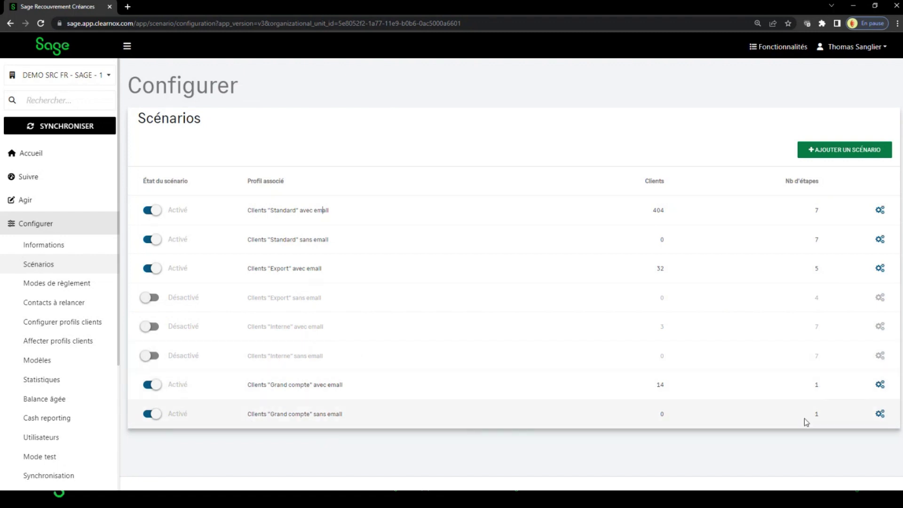
- View the reminder steps configured for "Grand compte" clients with email, and return to the list of scenarios
{"action": "left_click", "coordinate": [880, 384]}
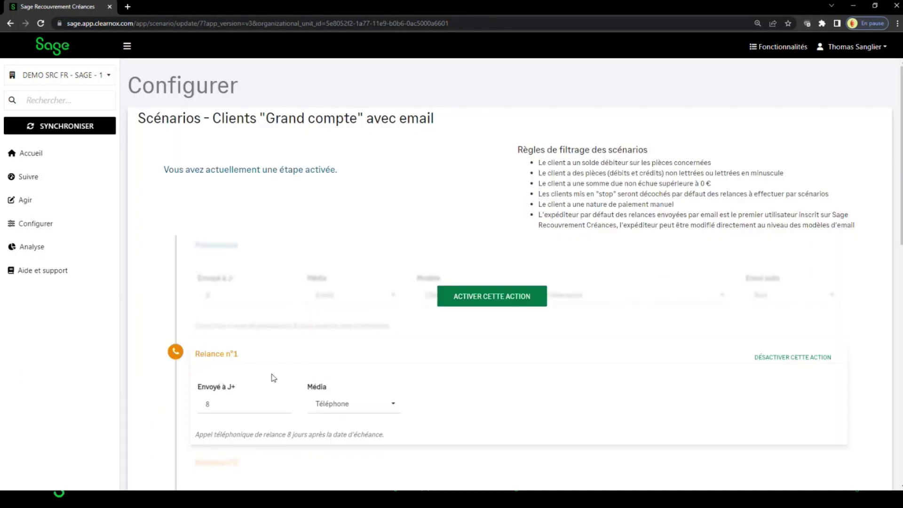
{"action": "left_click", "coordinate": [8, 24]}
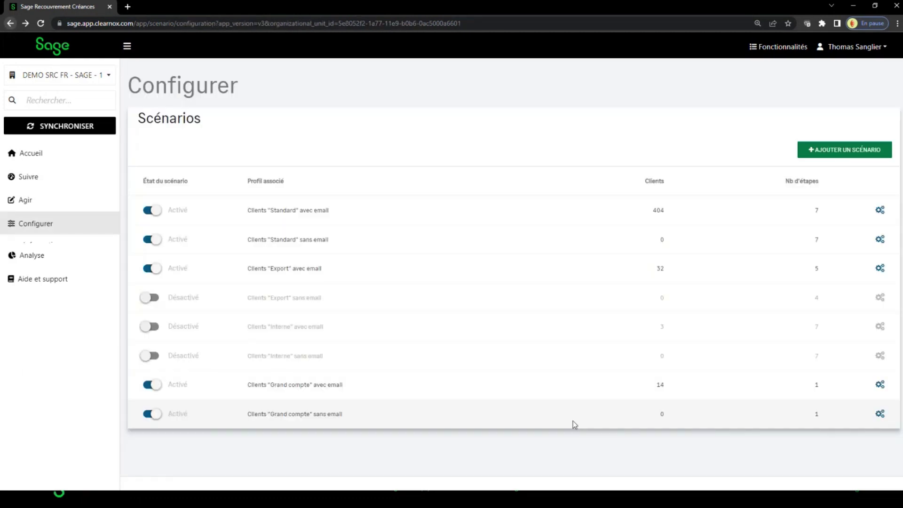
- Open the scenario for "Standard" clients with email and set the Prévenance sending delay to J-7
{"action": "left_click", "coordinate": [880, 211]}
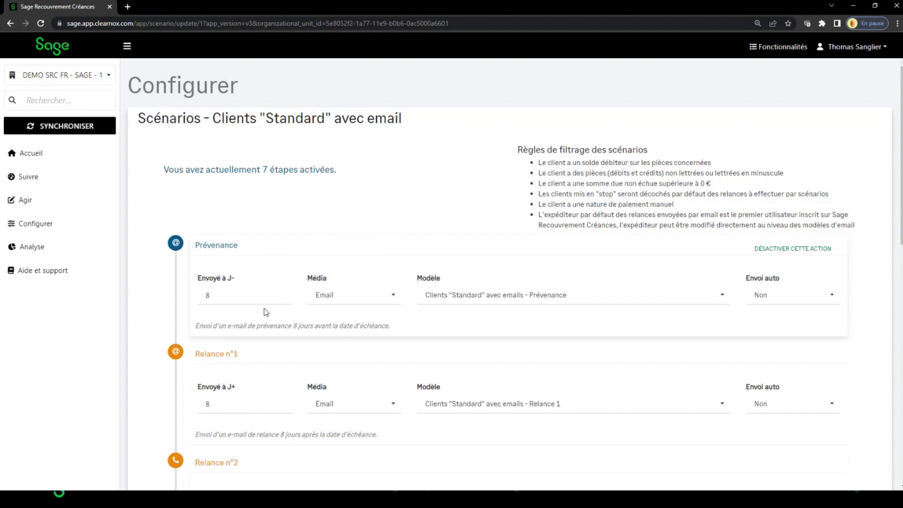
{"action": "left_click", "coordinate": [229, 297]}
{"action": "left_click_drag", "start_coordinate": [285, 326], "coordinate": [407, 329]}
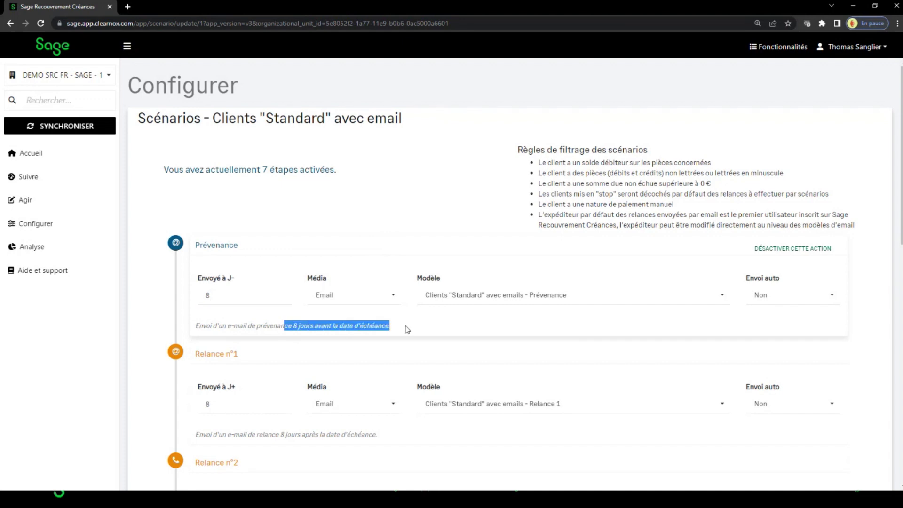
{"action": "left_click", "coordinate": [272, 292]}
{"action": "left_click", "coordinate": [271, 292]}
{"action": "left_click", "coordinate": [272, 298]}
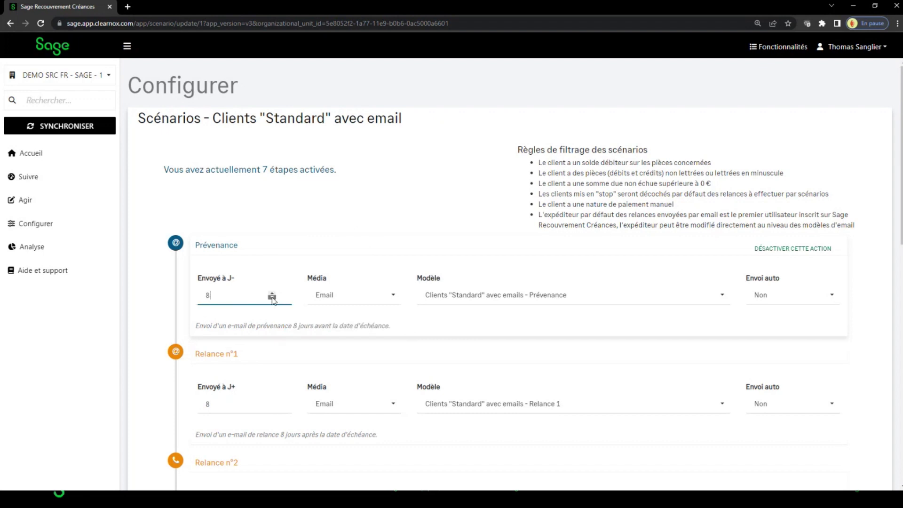
{"action": "left_click", "coordinate": [272, 298]}
- Check the media choices for Prévenance, keeping Email, and set its Envoi auto option to Oui
{"action": "left_click", "coordinate": [353, 299]}
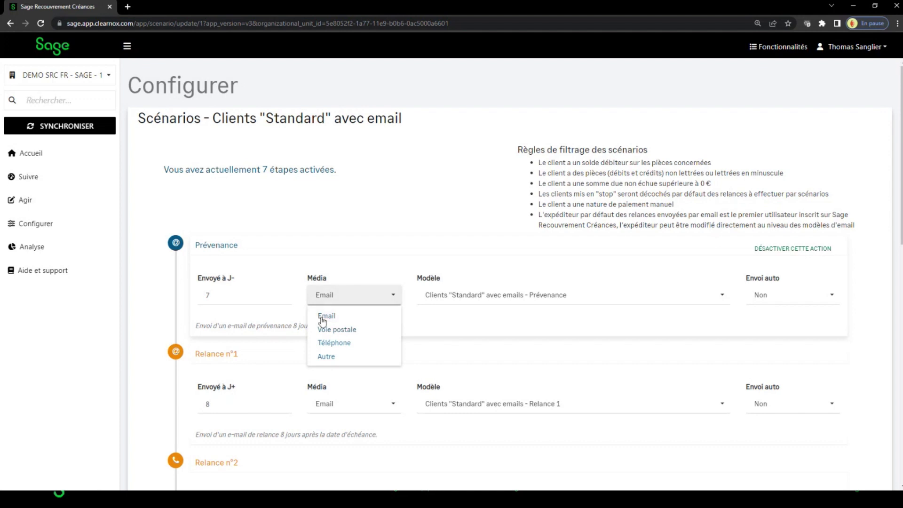
{"action": "left_click", "coordinate": [353, 312]}
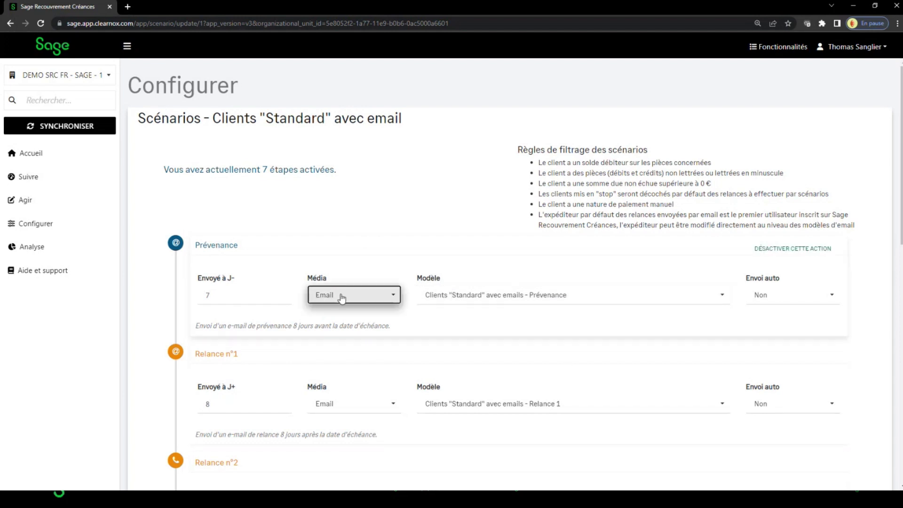
{"action": "left_click", "coordinate": [765, 302]}
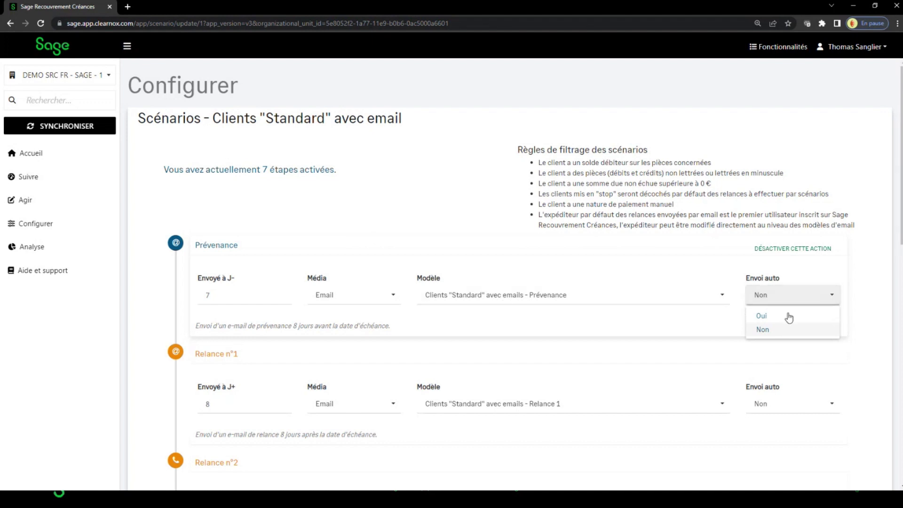
{"action": "left_click", "coordinate": [763, 316]}
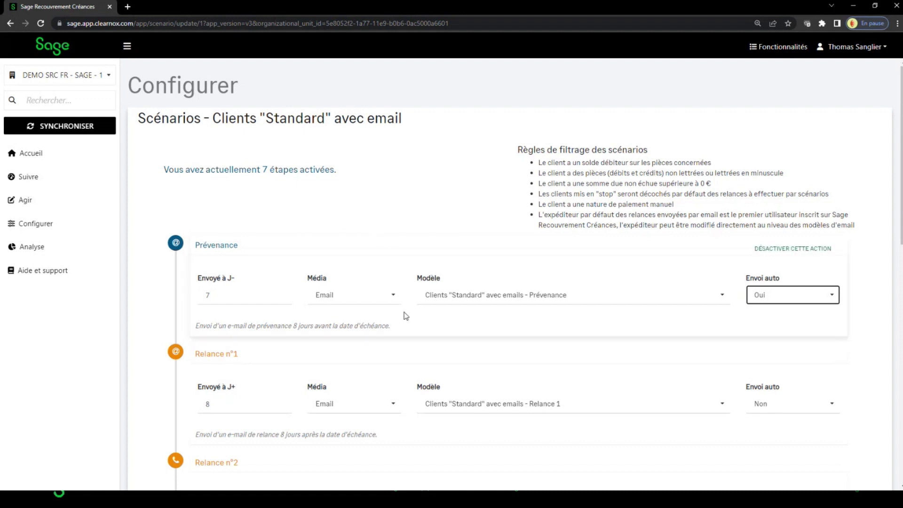
- Examine the timing, media, templates and automatic sending options of Relance n°1 through n°5 and Remerciement
{"action": "scroll", "coordinate": [292, 329], "scroll_direction": "down", "scroll_amount": 3}
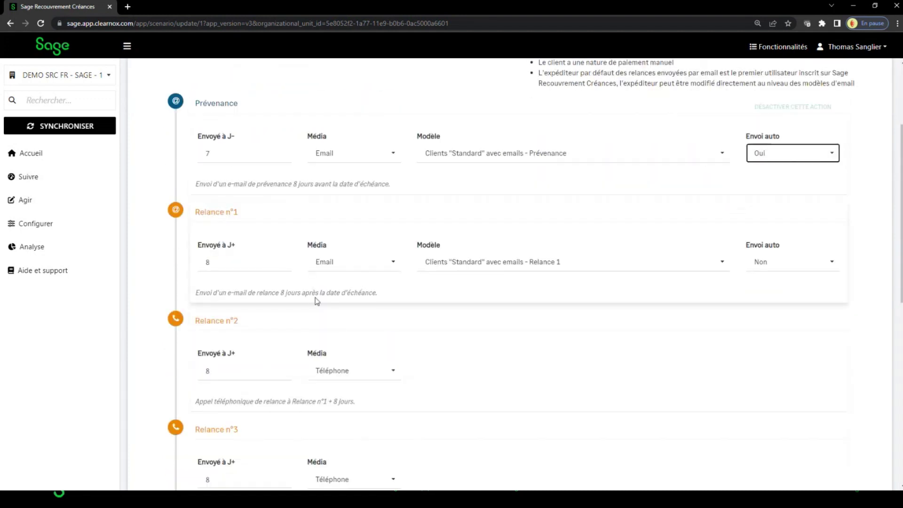
{"action": "left_click_drag", "start_coordinate": [300, 292], "coordinate": [381, 301]}
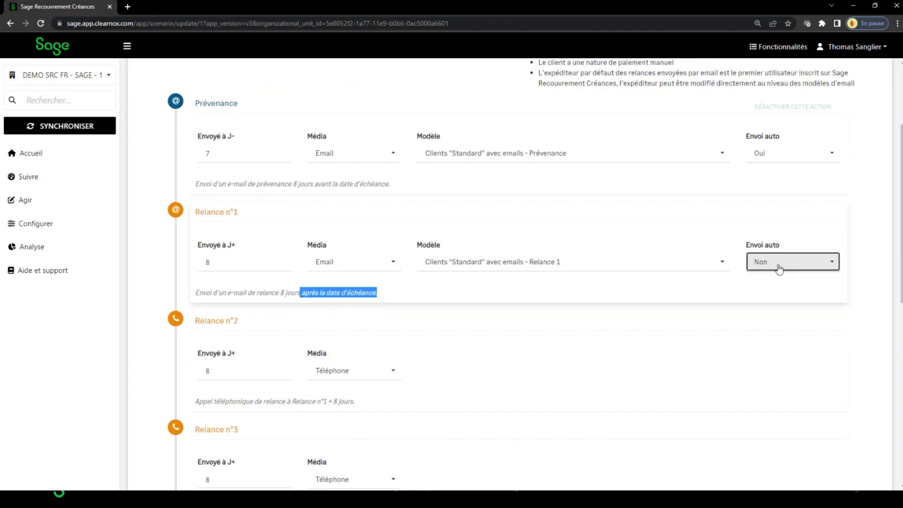
{"action": "left_click", "coordinate": [778, 265]}
{"action": "left_click", "coordinate": [457, 298]}
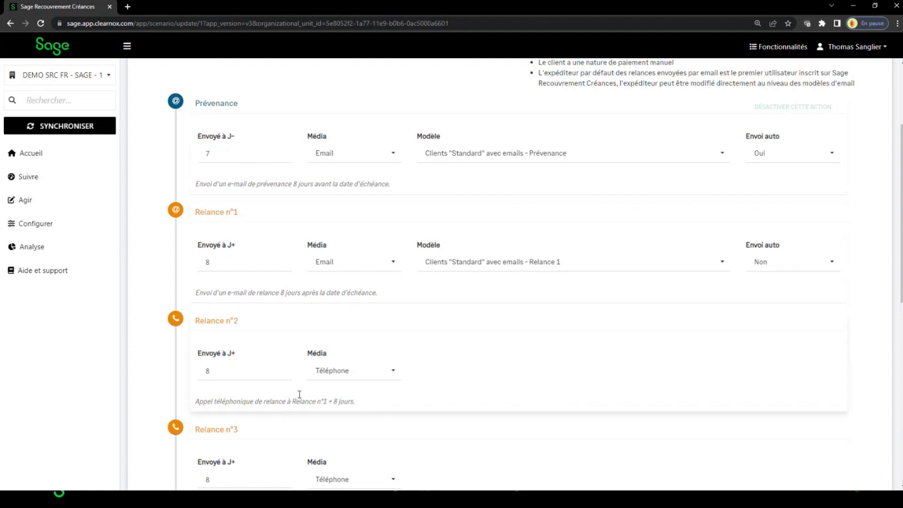
{"action": "scroll", "coordinate": [424, 369], "scroll_direction": "down", "scroll_amount": 5}
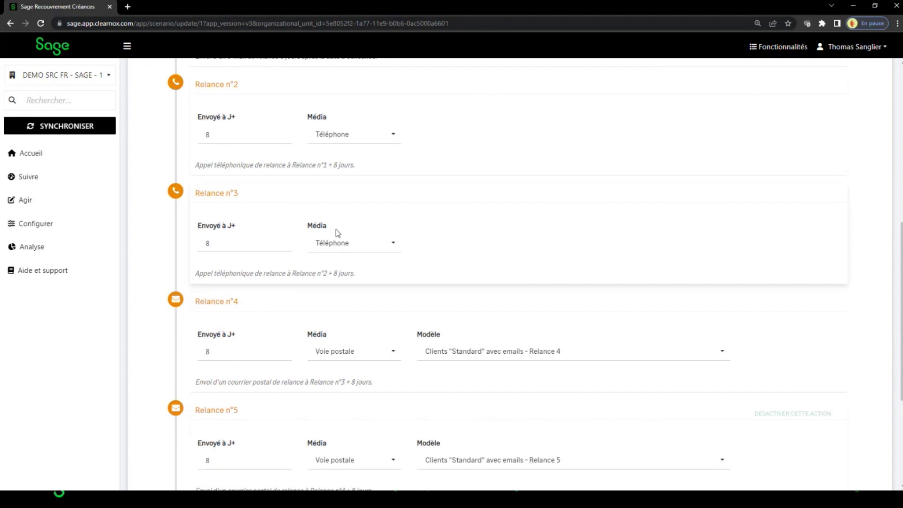
{"action": "scroll", "coordinate": [335, 232], "scroll_direction": "down", "scroll_amount": 4}
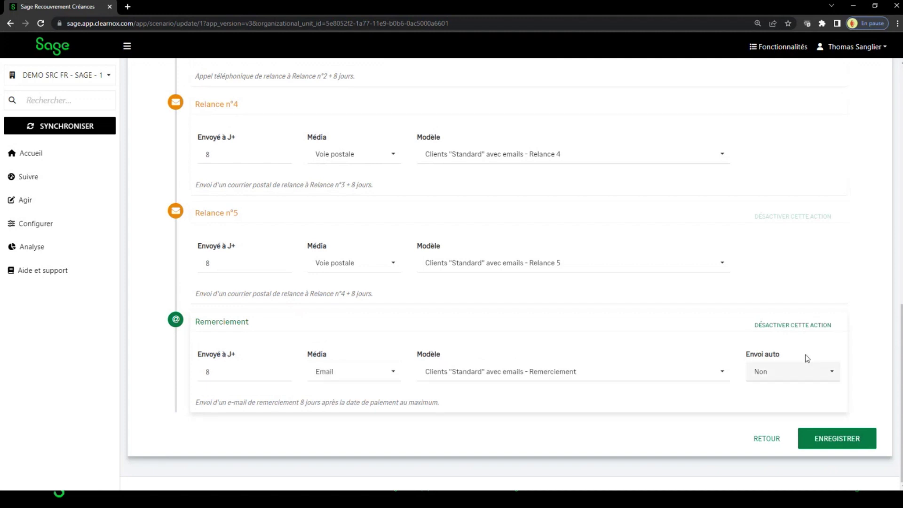
{"action": "left_click", "coordinate": [777, 371]}
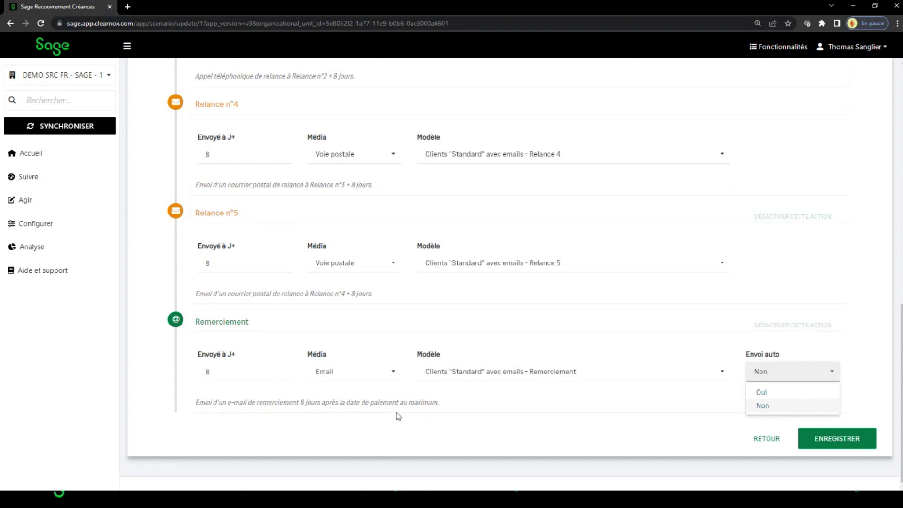
{"action": "left_click_drag", "start_coordinate": [349, 402], "coordinate": [429, 404]}
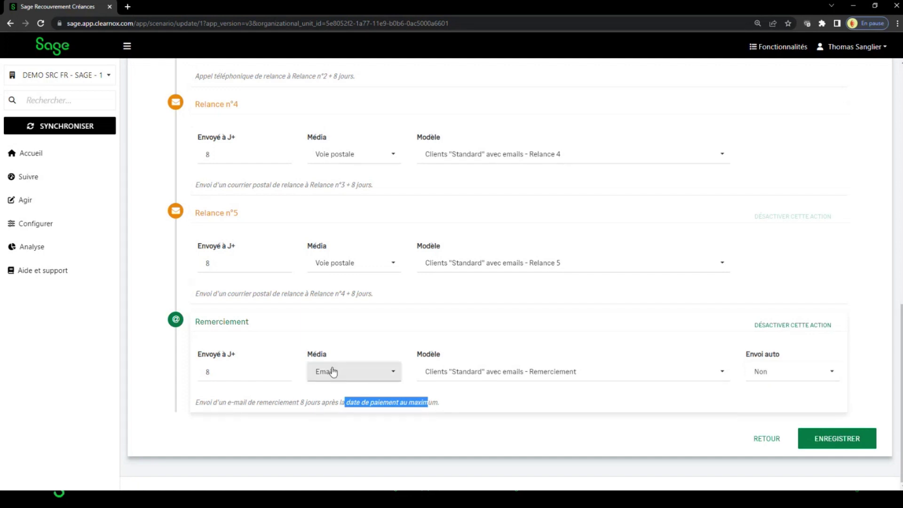
- Set the Envoyé à J+ delay of Relance n°2 to 3 days
{"action": "scroll", "coordinate": [333, 372], "scroll_direction": "up", "scroll_amount": 6}
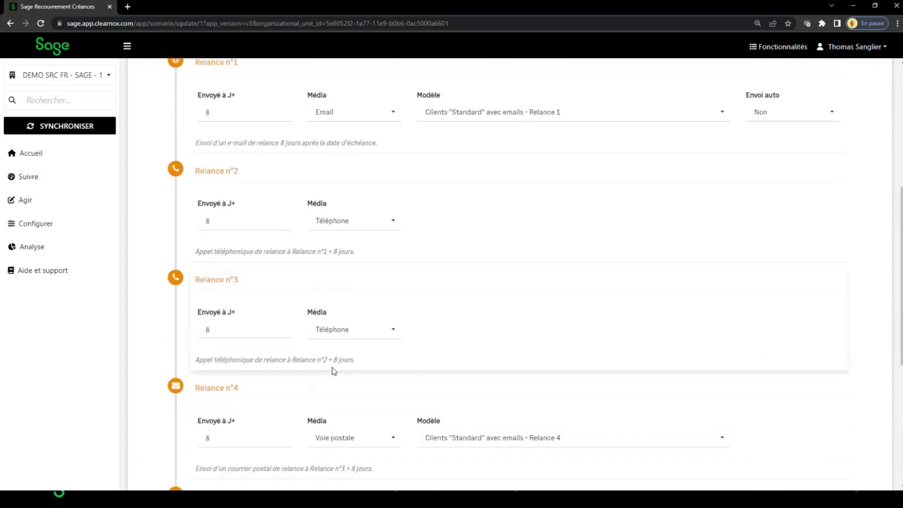
{"action": "scroll", "coordinate": [244, 216], "scroll_direction": "up", "scroll_amount": 2}
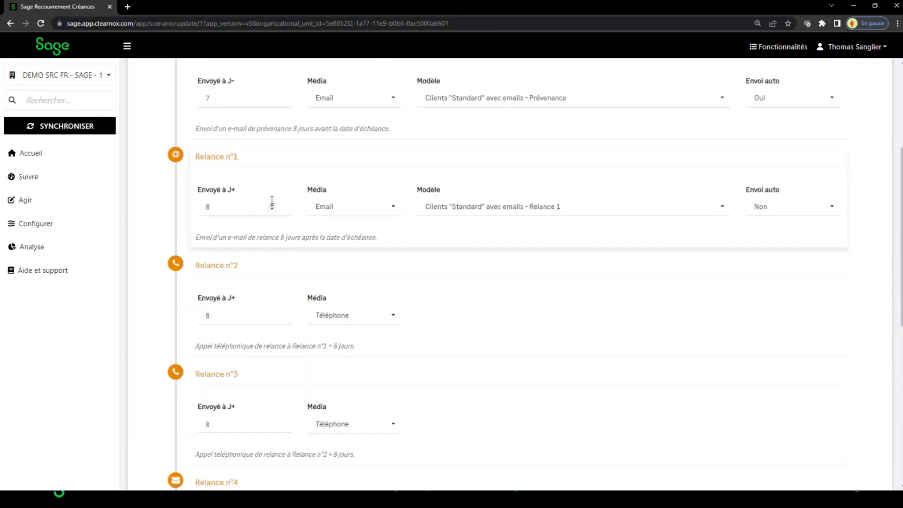
{"action": "left_click", "coordinate": [209, 314]}
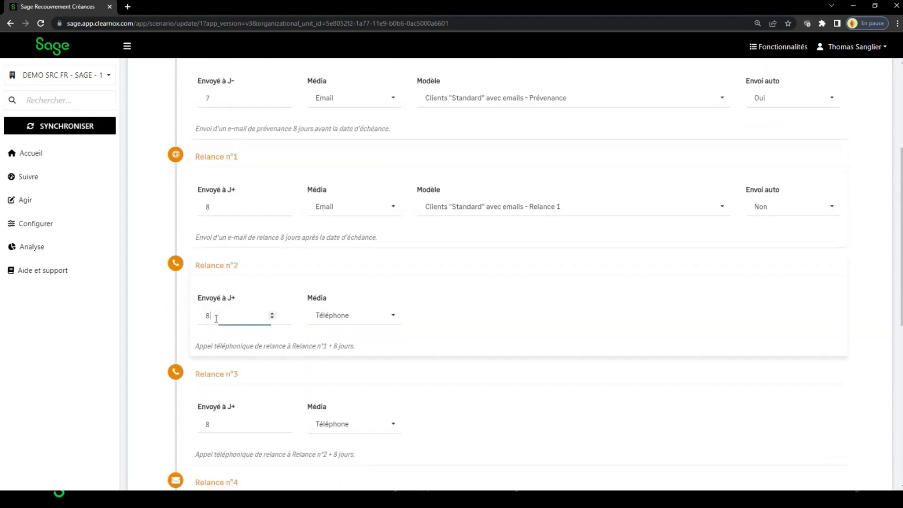
{"action": "left_click", "coordinate": [273, 320]}
{"action": "left_click", "coordinate": [274, 320]}
{"action": "left_click", "coordinate": [274, 319]}
{"action": "left_click", "coordinate": [272, 319]}
{"action": "left_click", "coordinate": [272, 319]}
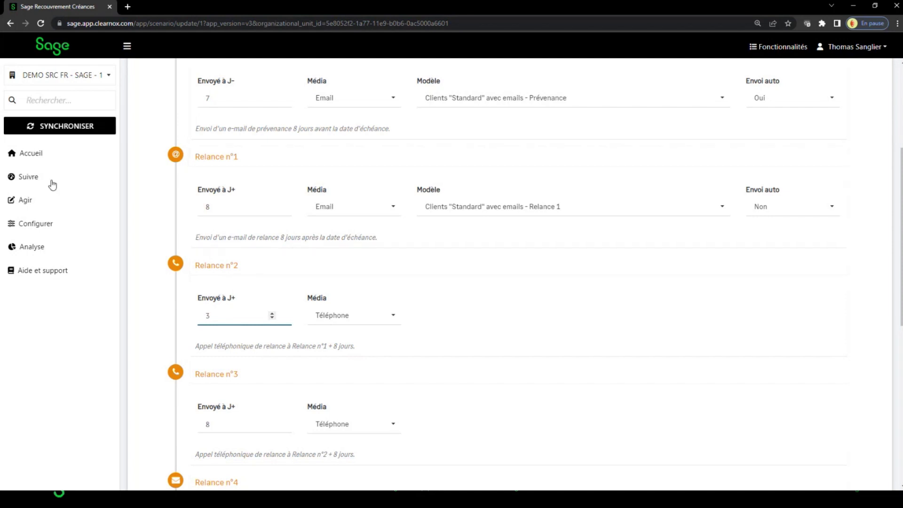
- Open the Modèles configuration, preview the Clients "Export" avec emails - Relance 1 template, and close the preview
{"action": "left_click", "coordinate": [27, 223]}
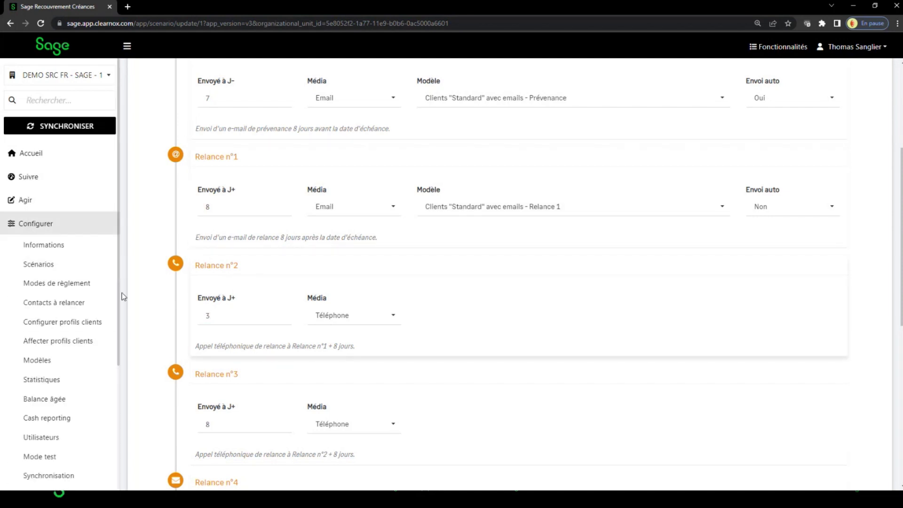
{"action": "left_click", "coordinate": [52, 362]}
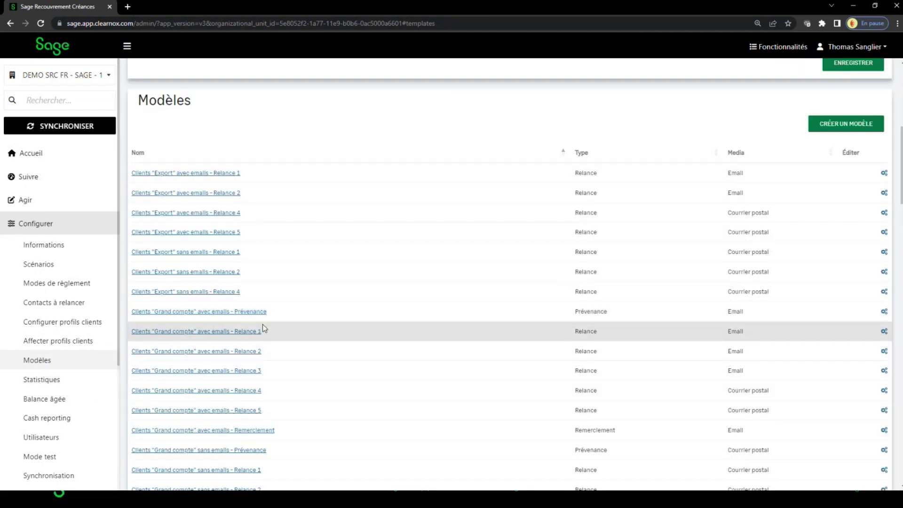
{"action": "scroll", "coordinate": [261, 328], "scroll_direction": "down", "scroll_amount": 1}
{"action": "scroll", "coordinate": [260, 328], "scroll_direction": "up", "scroll_amount": 2}
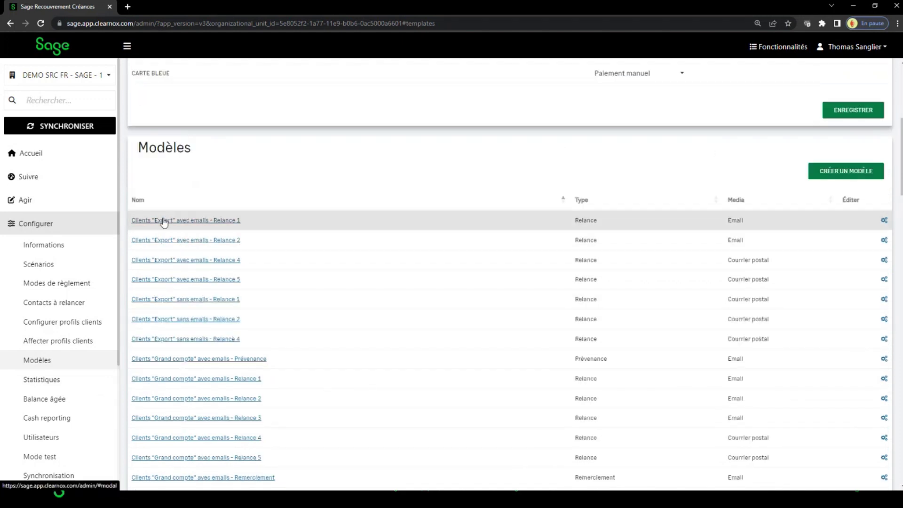
{"action": "left_click", "coordinate": [219, 220]}
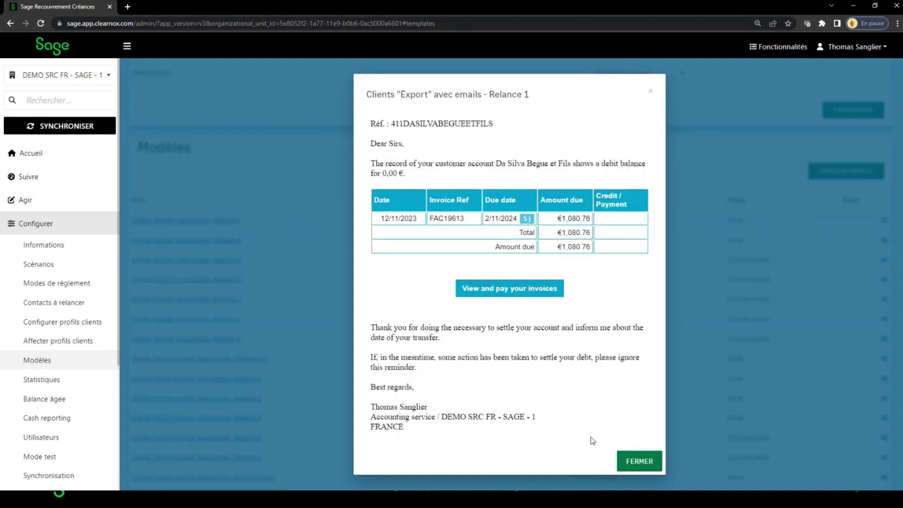
{"action": "left_click", "coordinate": [639, 460]}
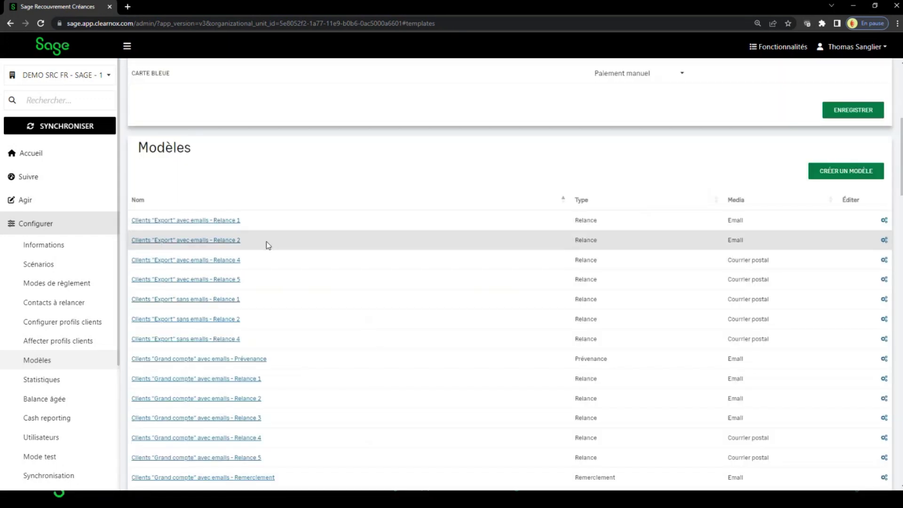
- Preview the Clients "Standard" avec emails - Relance 1 template and close the preview
{"action": "scroll", "coordinate": [288, 267], "scroll_direction": "down", "scroll_amount": 6}
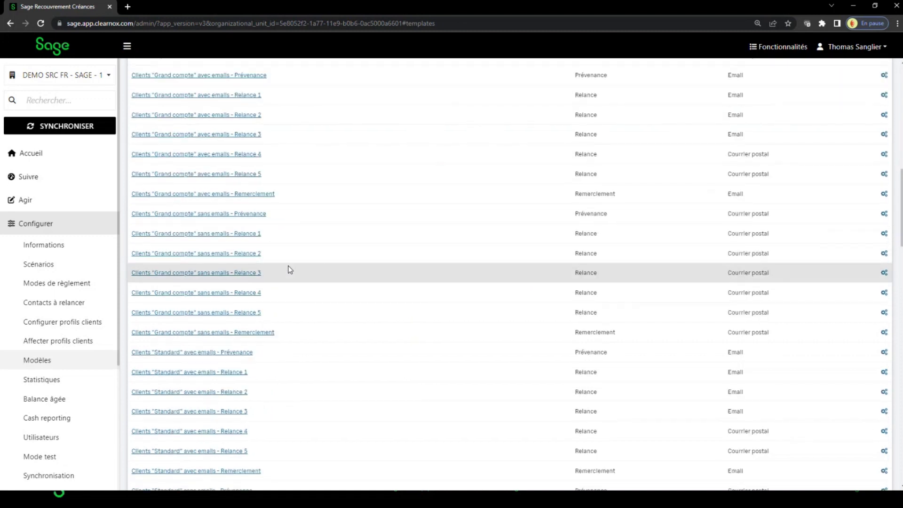
{"action": "scroll", "coordinate": [285, 268], "scroll_direction": "down", "scroll_amount": 1}
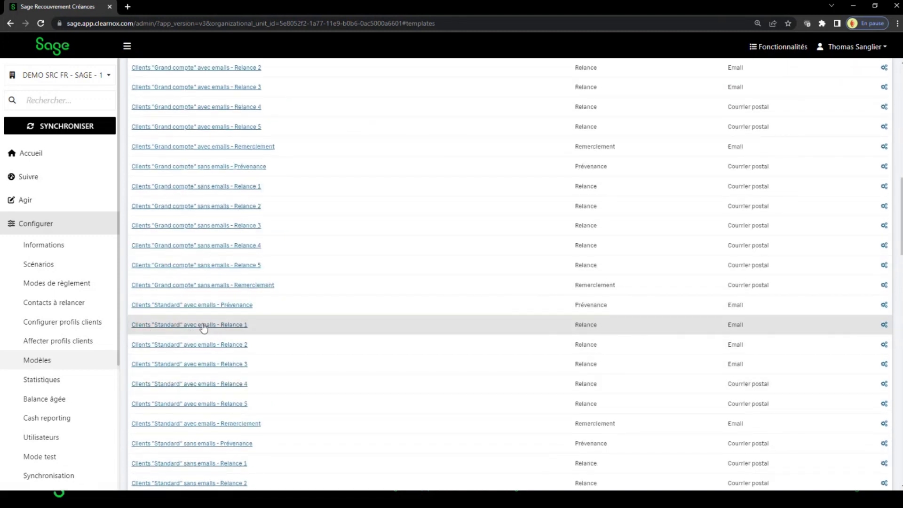
{"action": "left_click", "coordinate": [235, 325]}
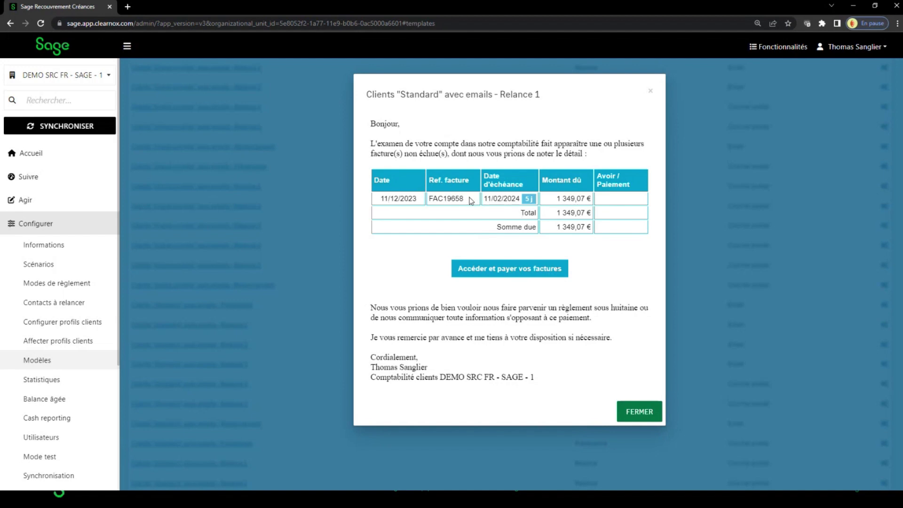
{"action": "left_click", "coordinate": [630, 414]}
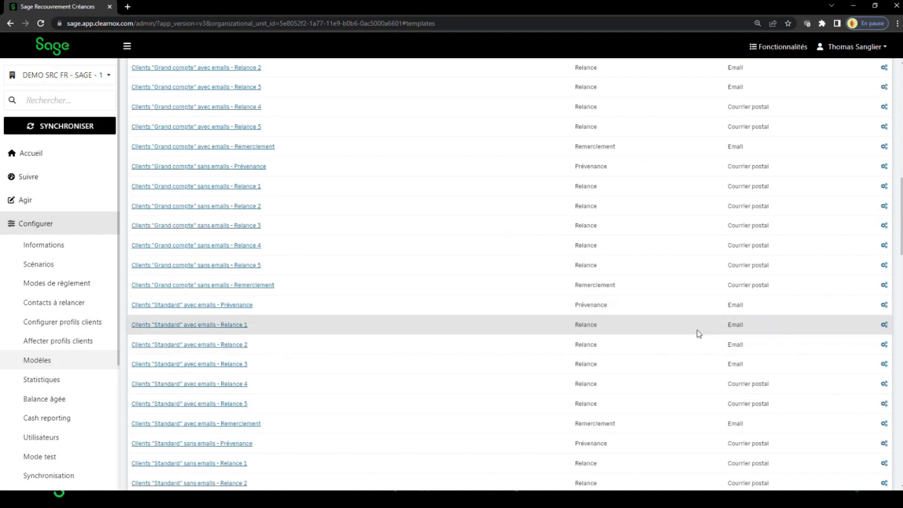
- Open the Clients "Standard" avec emails - Relance 1 template for editing and review its sender choices, subject tags and content
{"action": "left_click", "coordinate": [884, 325]}
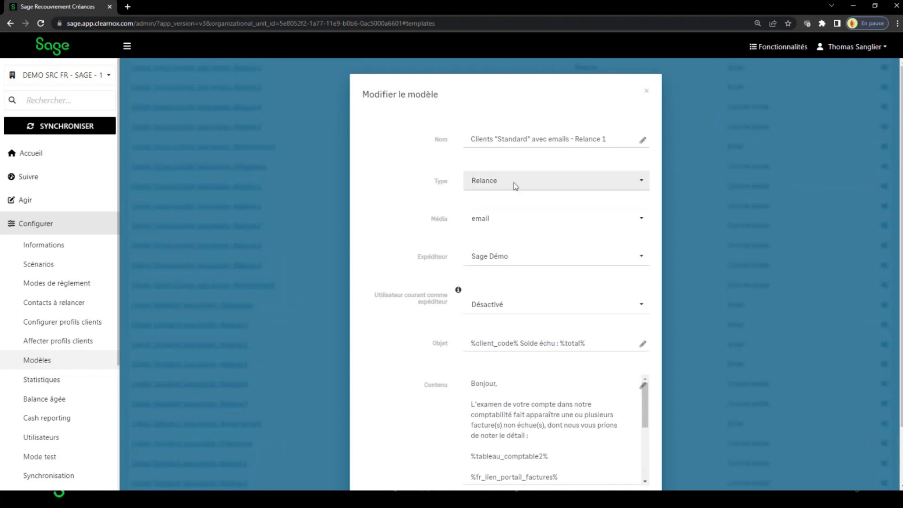
{"action": "left_click", "coordinate": [480, 259]}
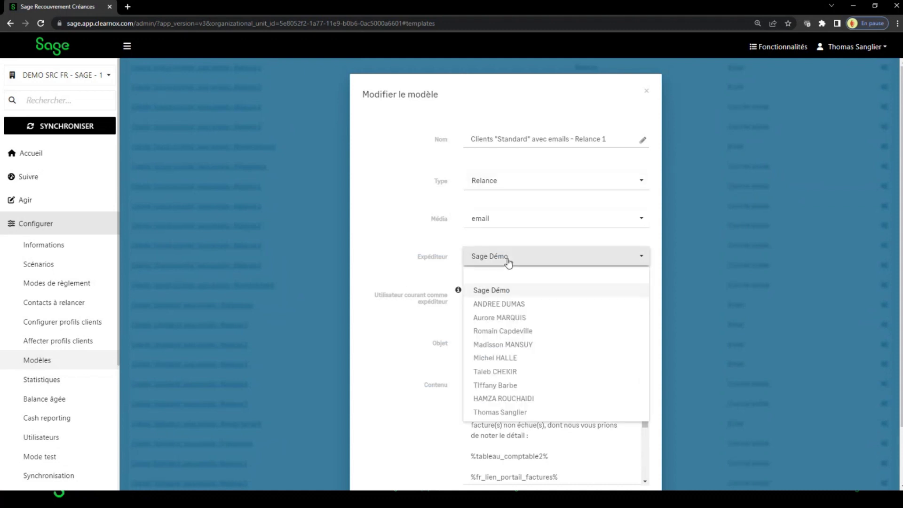
{"action": "left_click", "coordinate": [394, 246]}
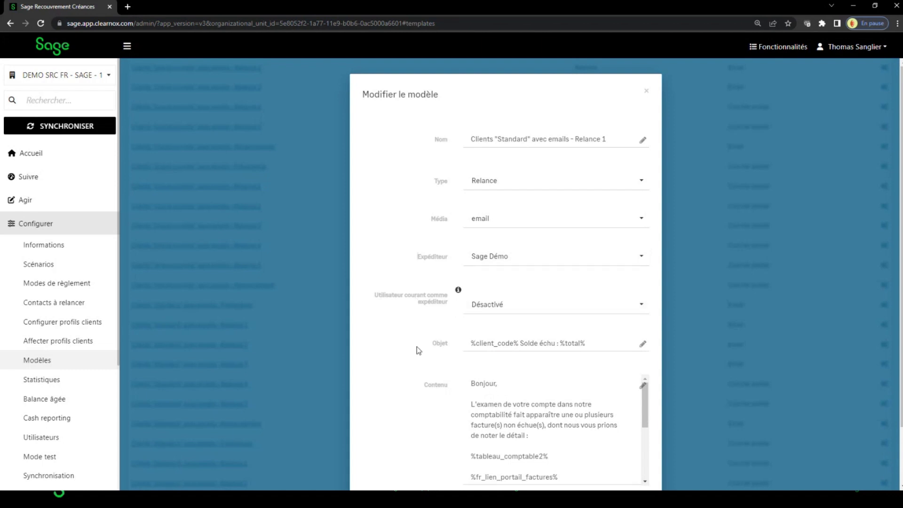
{"action": "scroll", "coordinate": [397, 334], "scroll_direction": "down", "scroll_amount": 2}
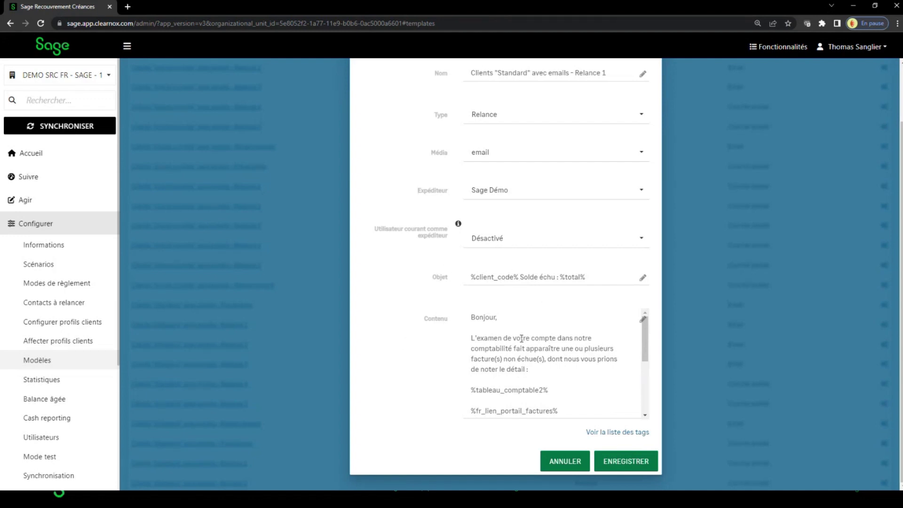
{"action": "left_click_drag", "start_coordinate": [519, 276], "coordinate": [471, 277]}
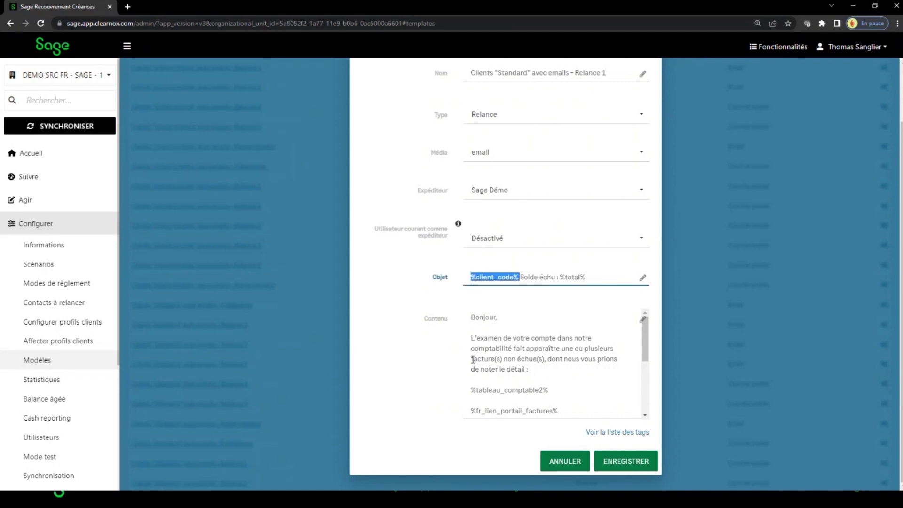
{"action": "left_click", "coordinate": [400, 346]}
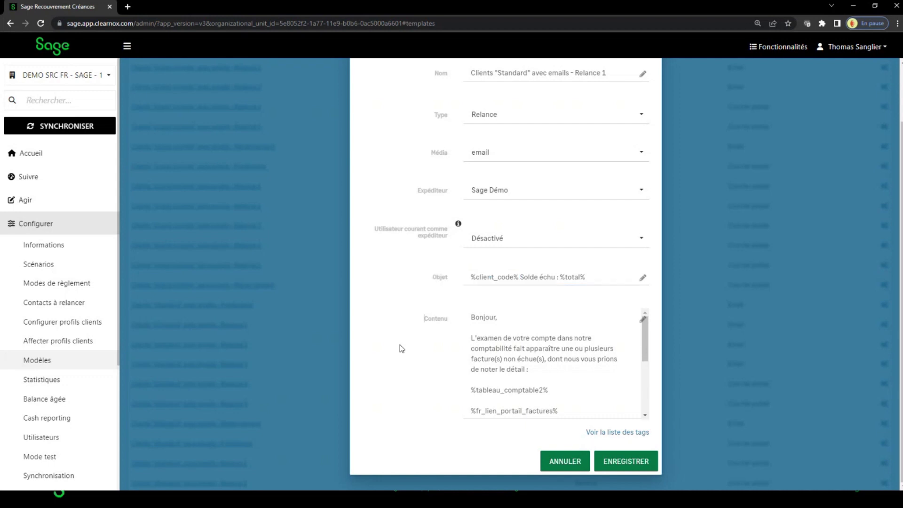
- Open the list of tags and examine the client, sender, total and accounting table tags, including the en_devises and avec_penalites variants
{"action": "left_click", "coordinate": [625, 432]}
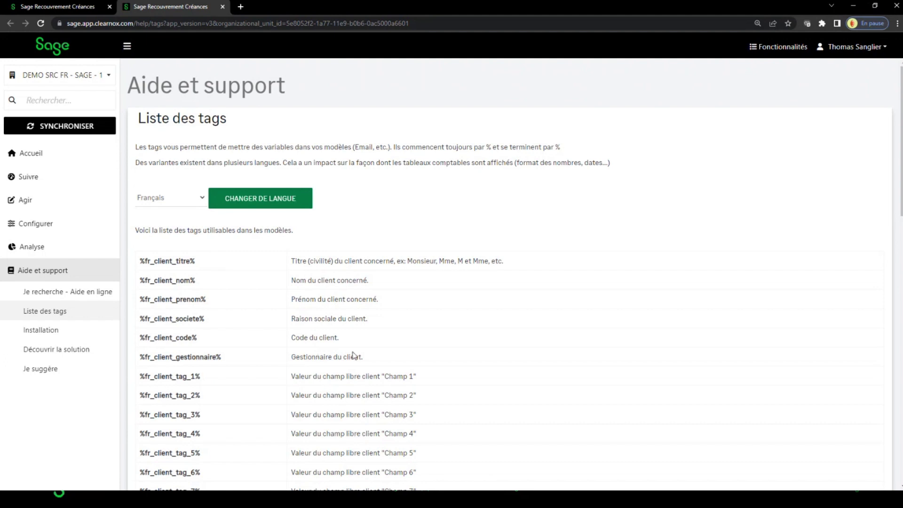
{"action": "scroll", "coordinate": [355, 356], "scroll_direction": "down", "scroll_amount": 3}
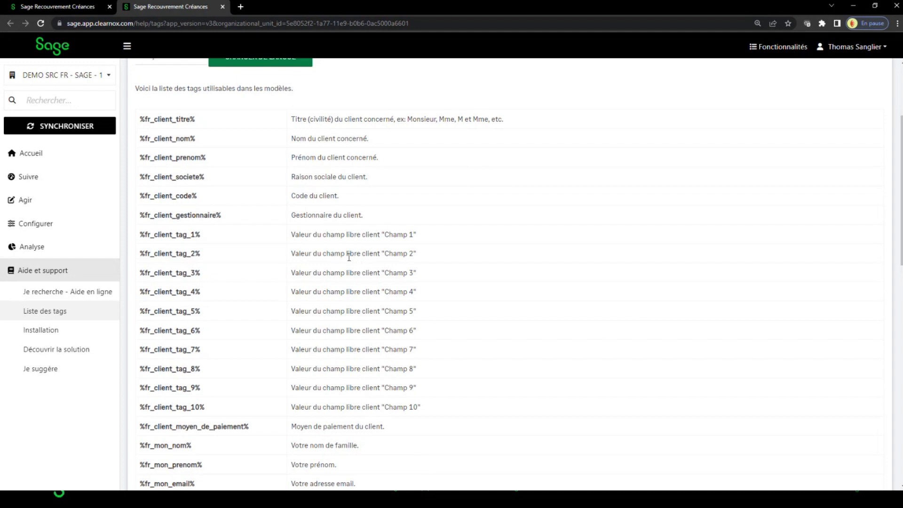
{"action": "scroll", "coordinate": [336, 390], "scroll_direction": "down", "scroll_amount": 3}
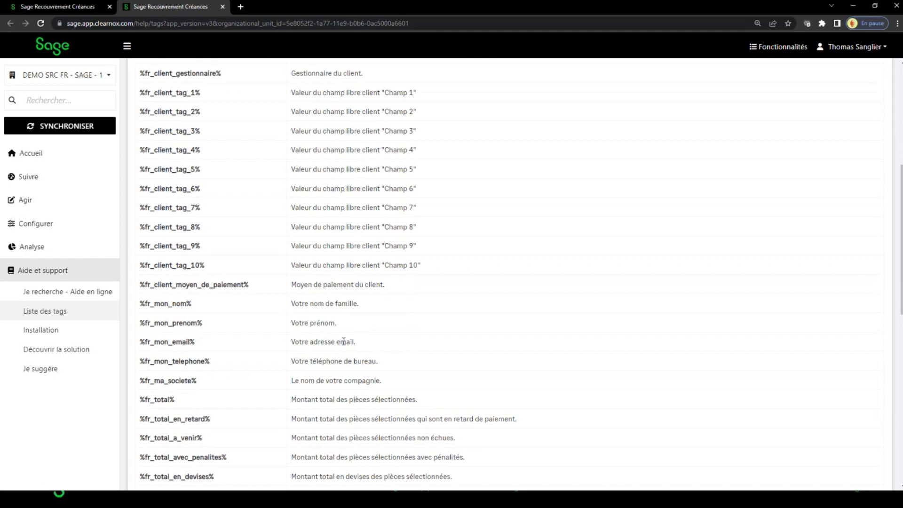
{"action": "scroll", "coordinate": [311, 347], "scroll_direction": "down", "scroll_amount": 2}
{"action": "scroll", "coordinate": [311, 348], "scroll_direction": "down", "scroll_amount": 1}
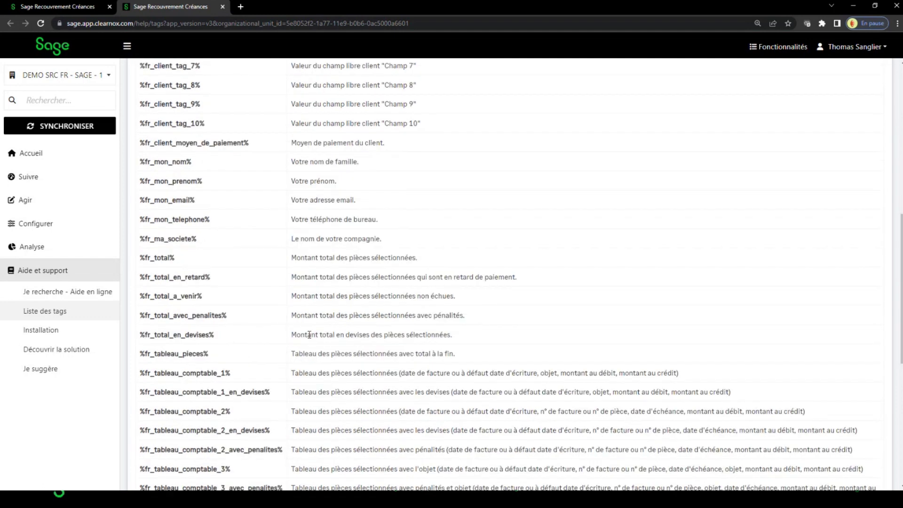
{"action": "scroll", "coordinate": [309, 350], "scroll_direction": "down", "scroll_amount": 2}
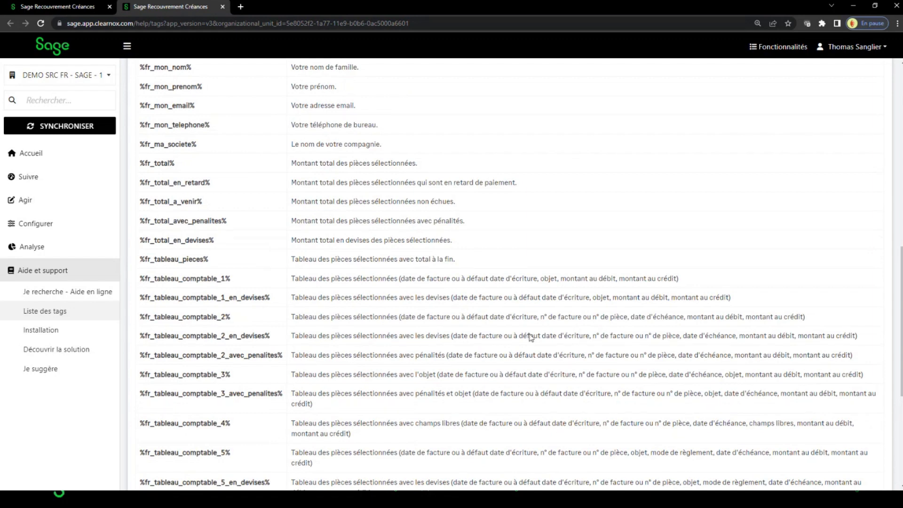
{"action": "left_click_drag", "start_coordinate": [230, 336], "coordinate": [280, 339]}
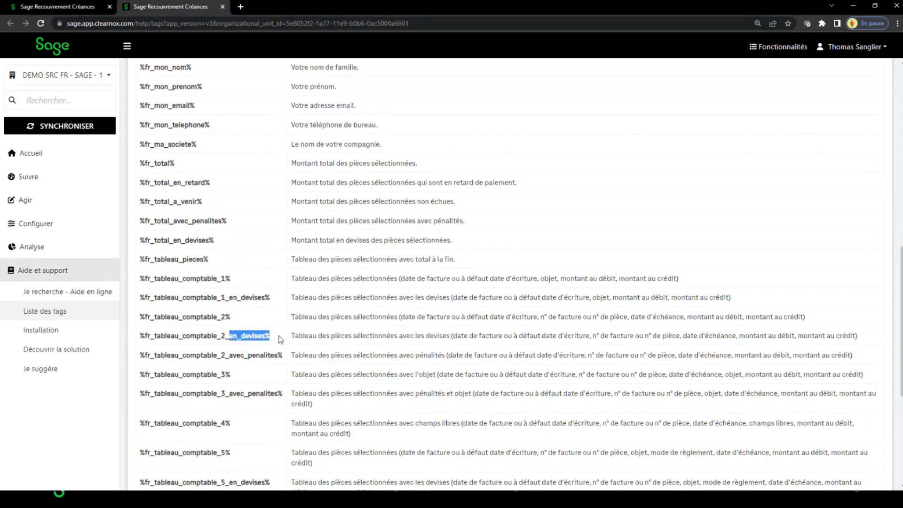
{"action": "left_click_drag", "start_coordinate": [226, 355], "coordinate": [283, 355]}
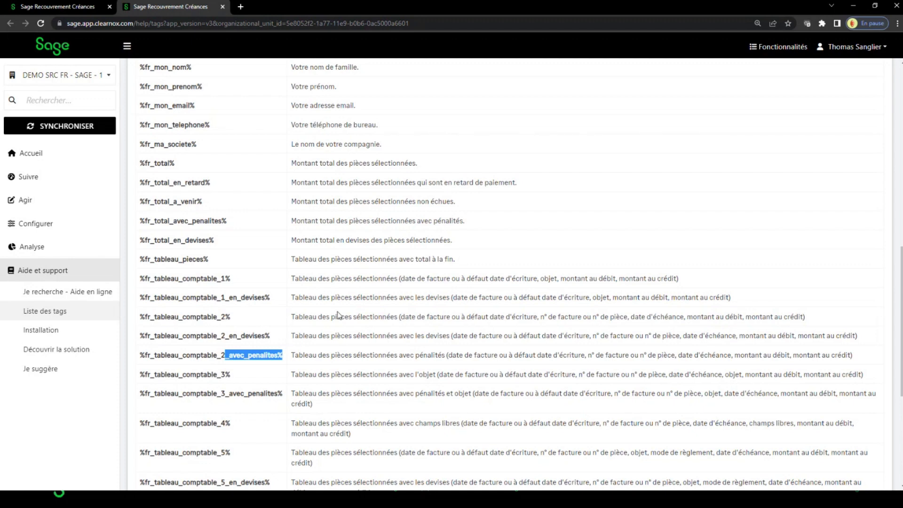
{"action": "scroll", "coordinate": [339, 313], "scroll_direction": "down", "scroll_amount": 4}
{"action": "scroll", "coordinate": [339, 312], "scroll_direction": "down", "scroll_amount": 2}
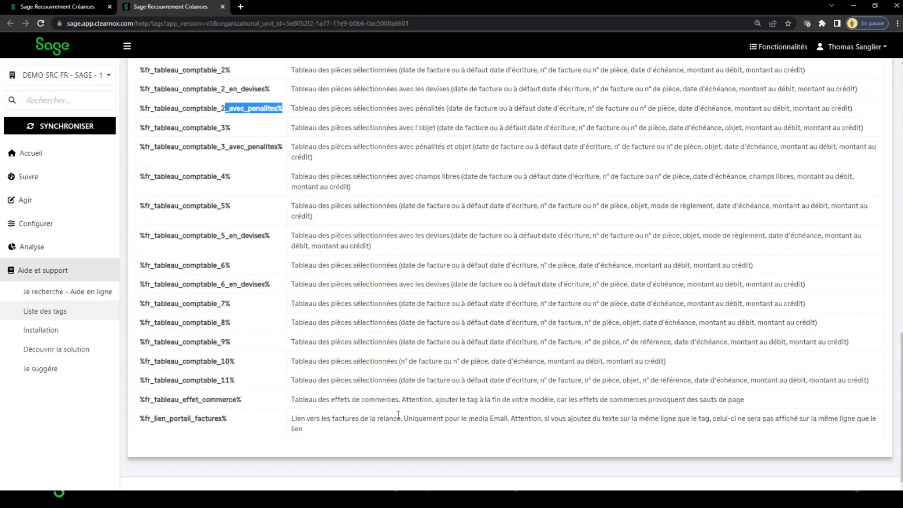
{"action": "scroll", "coordinate": [399, 414], "scroll_direction": "up", "scroll_amount": 5}
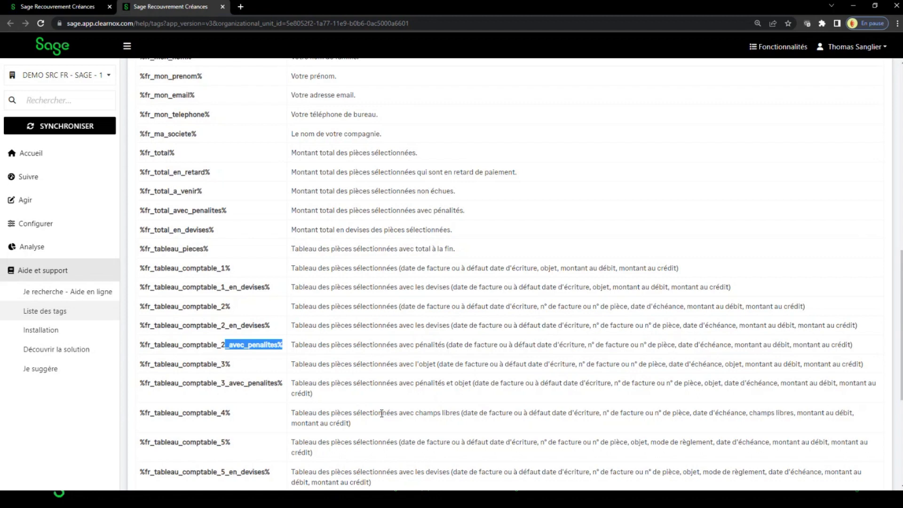
{"action": "scroll", "coordinate": [383, 416], "scroll_direction": "up", "scroll_amount": 10}
{"action": "scroll", "coordinate": [378, 418], "scroll_direction": "up", "scroll_amount": 1}
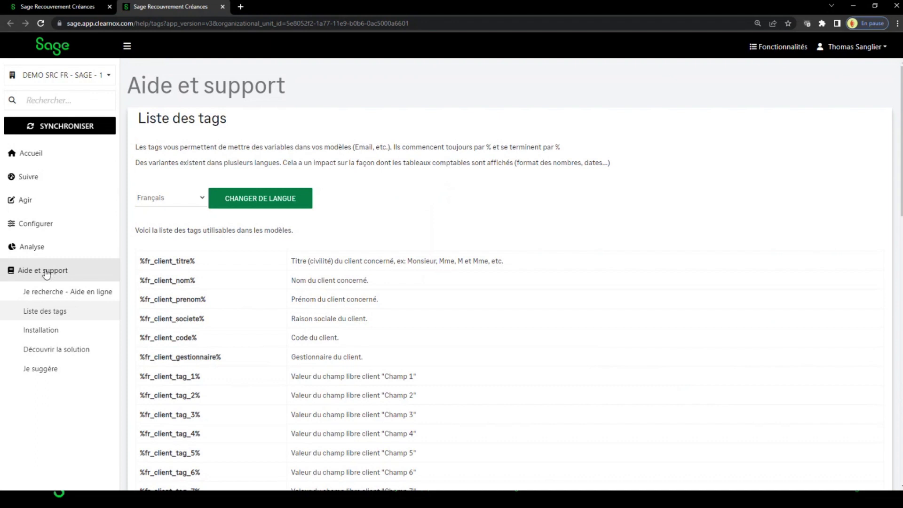
- Close the tag list, review the rest of the template's content, and cancel the template editing
{"action": "left_click", "coordinate": [222, 7]}
{"action": "scroll", "coordinate": [540, 348], "scroll_direction": "down", "scroll_amount": 5}
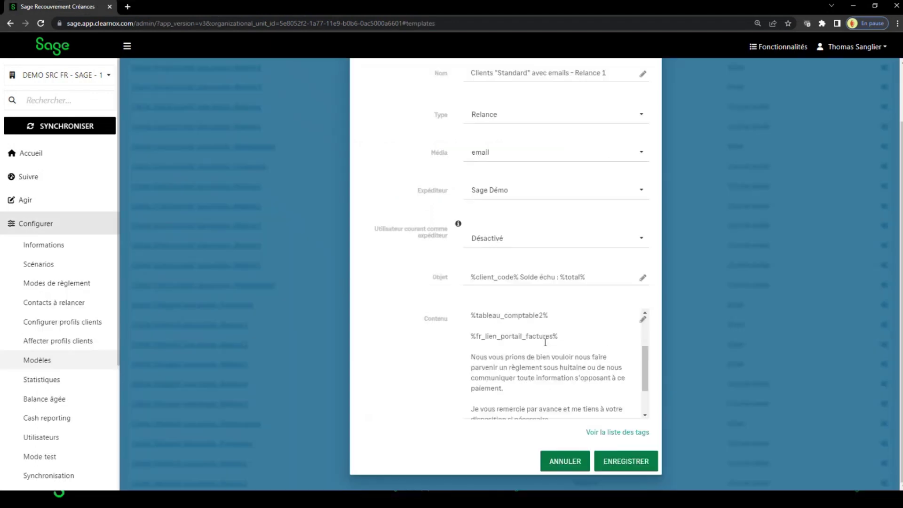
{"action": "left_click", "coordinate": [570, 462]}
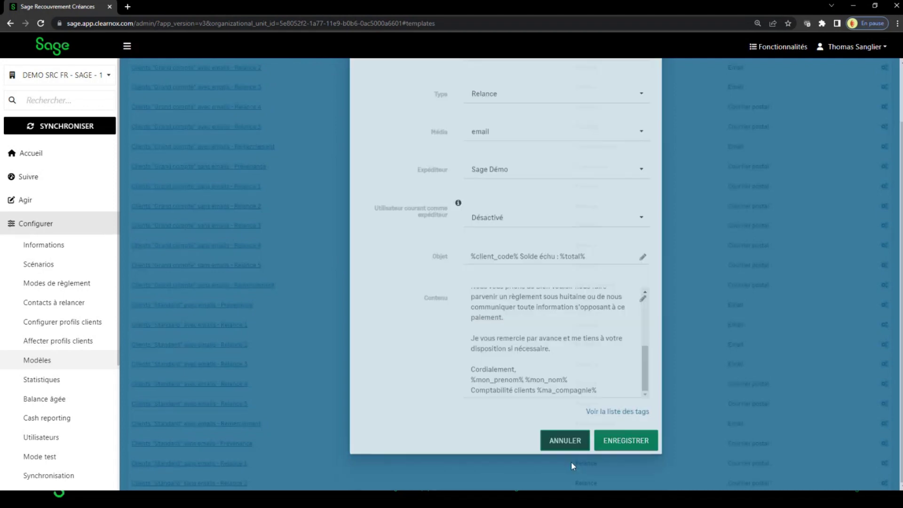
- Return to the Accueil dashboard and hide the activity timeline to review the Montant à relancer block
{"action": "left_click", "coordinate": [30, 154]}
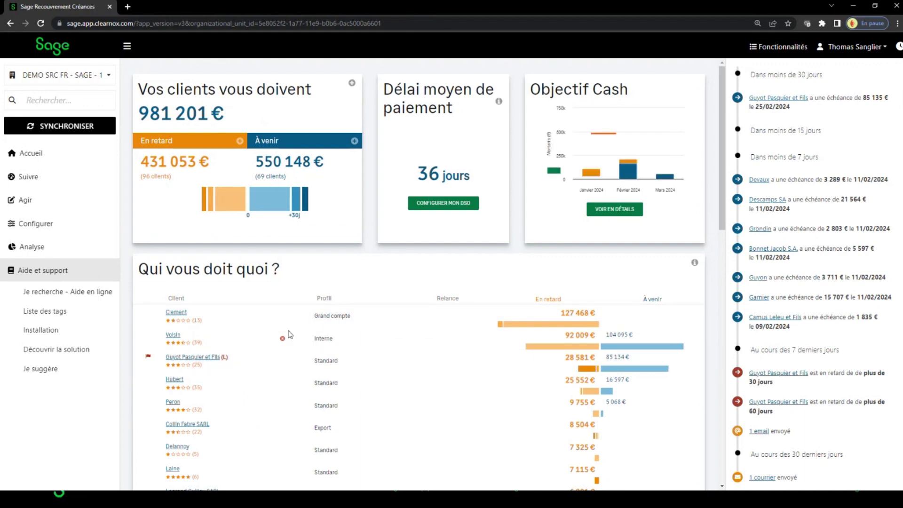
{"action": "scroll", "coordinate": [456, 310], "scroll_direction": "down", "scroll_amount": 2}
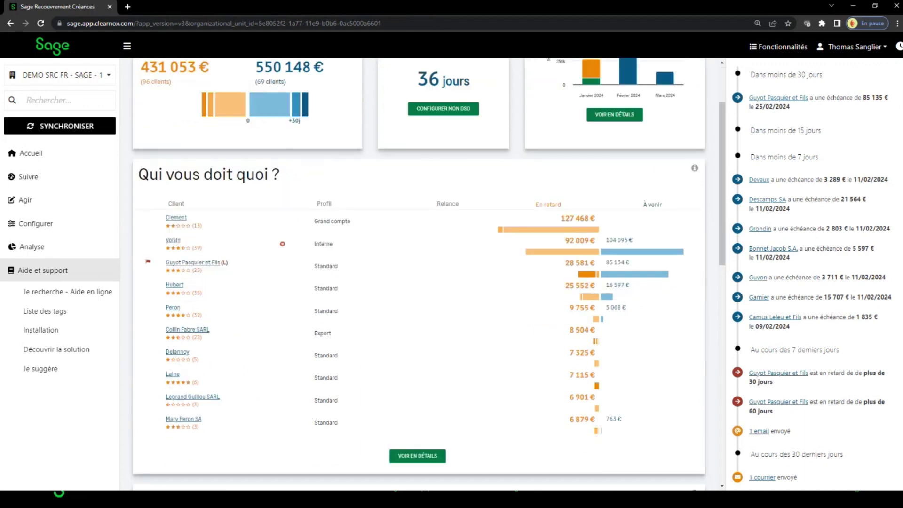
{"action": "left_click", "coordinate": [898, 46]}
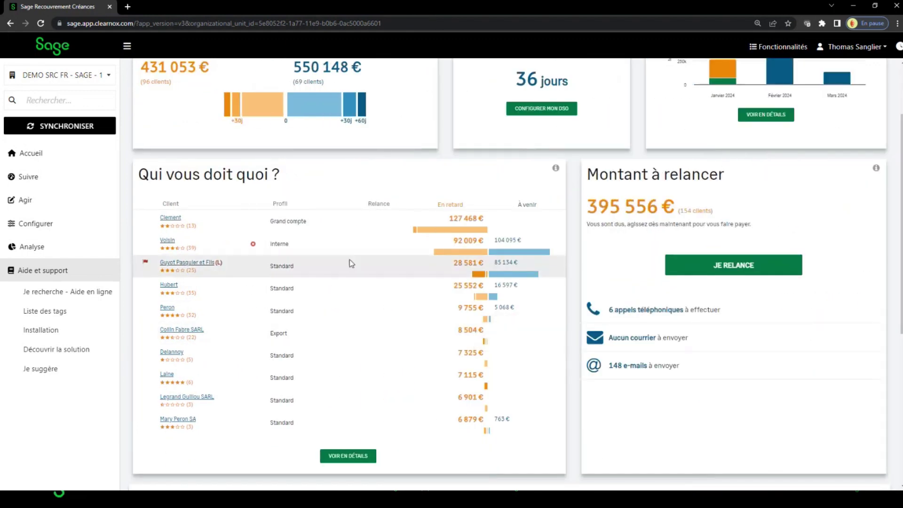
{"action": "scroll", "coordinate": [351, 266], "scroll_direction": "up", "scroll_amount": 1}
{"action": "scroll", "coordinate": [351, 266], "scroll_direction": "up", "scroll_amount": 1}
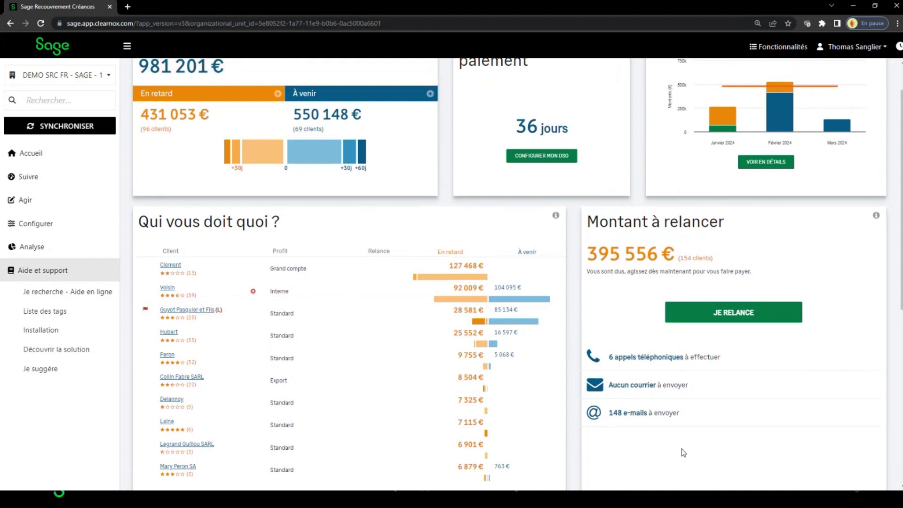
- Open the reminder actions by scenario from the Montant à relancer block and review today's calls and emails
{"action": "left_click", "coordinate": [736, 317]}
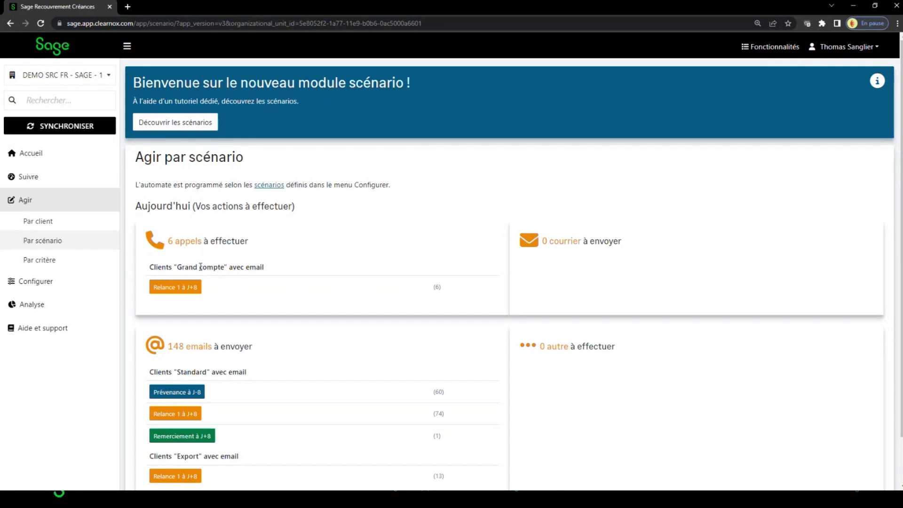
{"action": "left_click", "coordinate": [438, 291]}
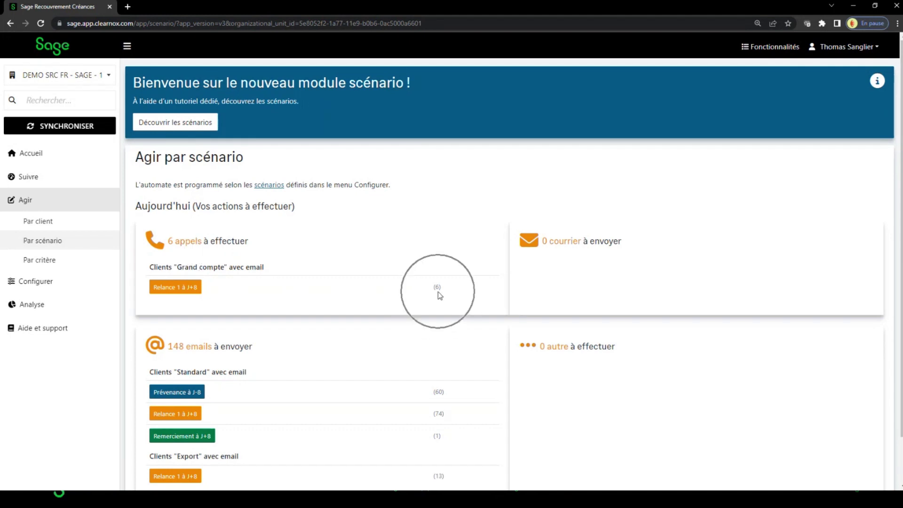
{"action": "scroll", "coordinate": [347, 262], "scroll_direction": "down", "scroll_amount": 1}
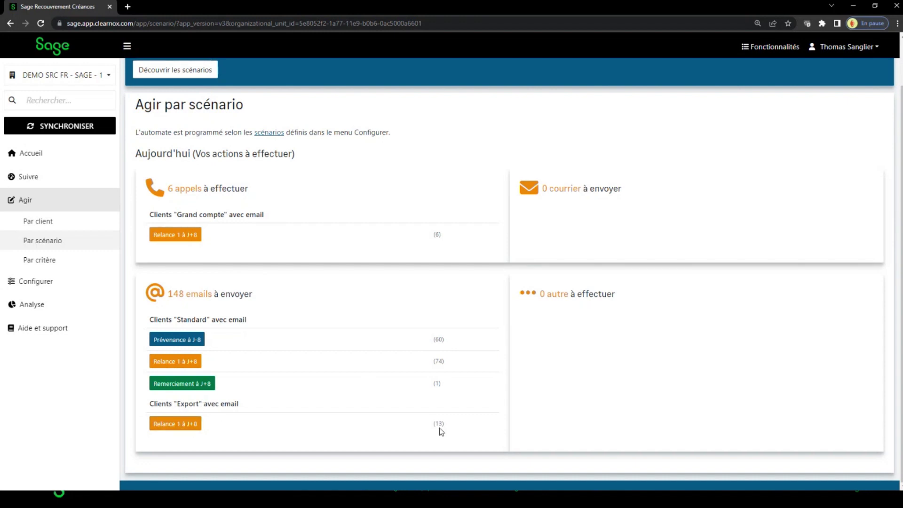
- Open the Clients "Export" avec email - Relance 1 à J+8 list and show 20 items per page
{"action": "left_click", "coordinate": [177, 430]}
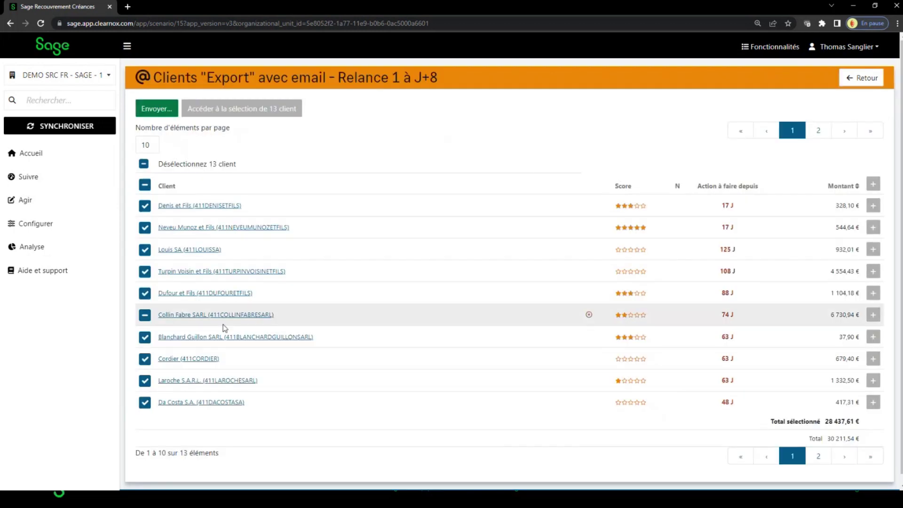
{"action": "left_click", "coordinate": [148, 146]}
{"action": "left_click", "coordinate": [148, 176]}
{"action": "scroll", "coordinate": [271, 221], "scroll_direction": "down", "scroll_amount": 2}
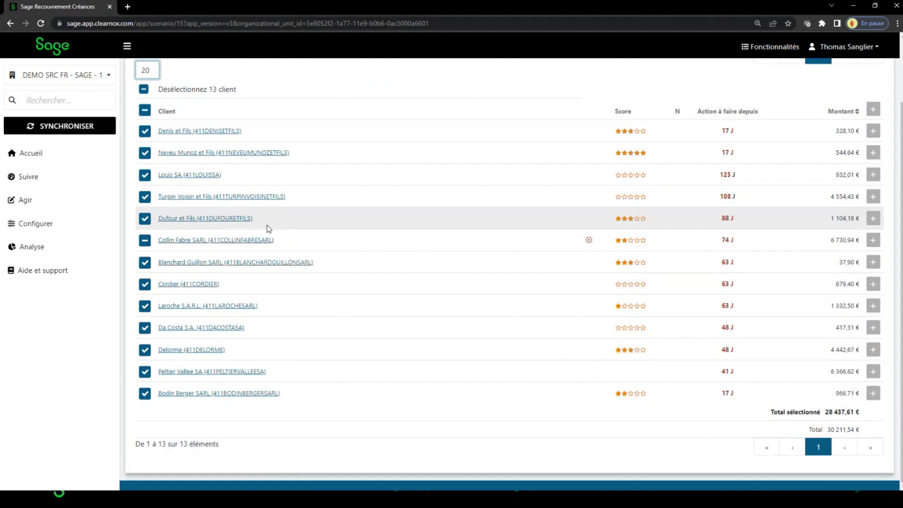
{"action": "scroll", "coordinate": [269, 229], "scroll_direction": "up", "scroll_amount": 2}
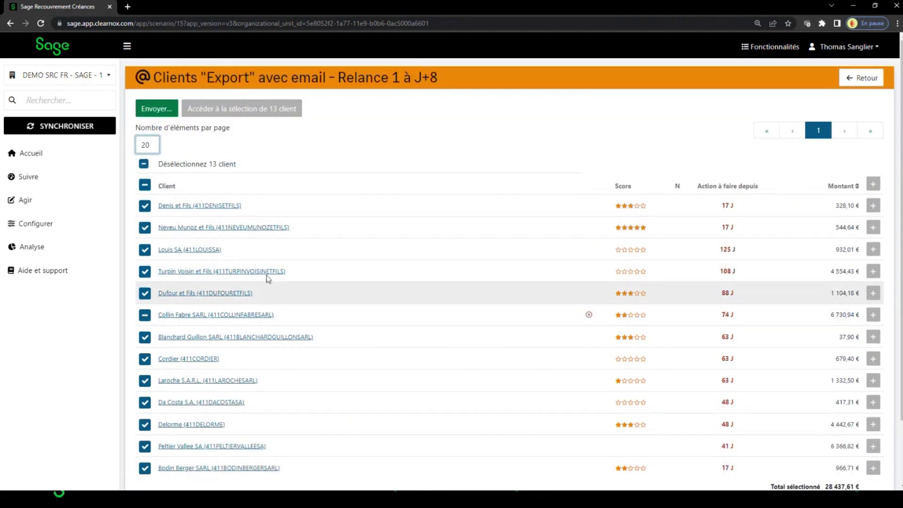
- Expand the invoices of Denis et Fils and Dufour et Fils, and deselect and reselect invoice FAC18804
{"action": "left_click", "coordinate": [873, 206]}
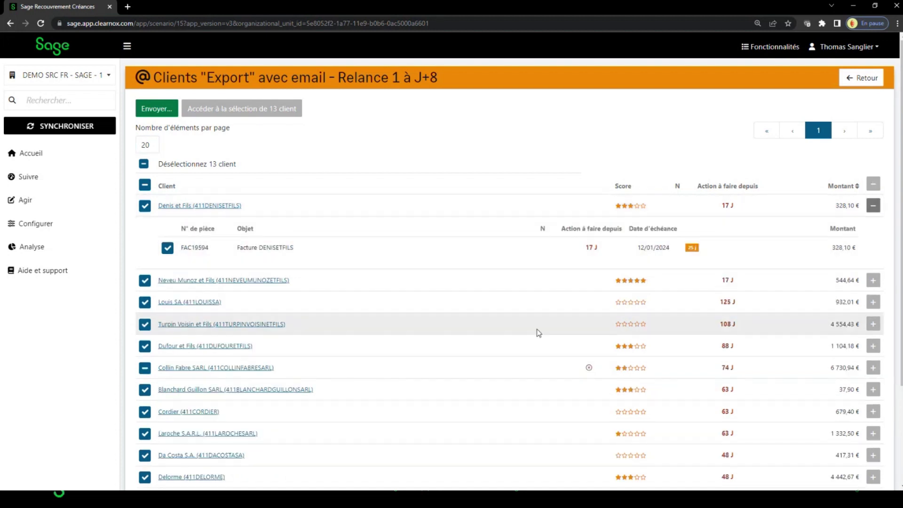
{"action": "left_click", "coordinate": [873, 347]}
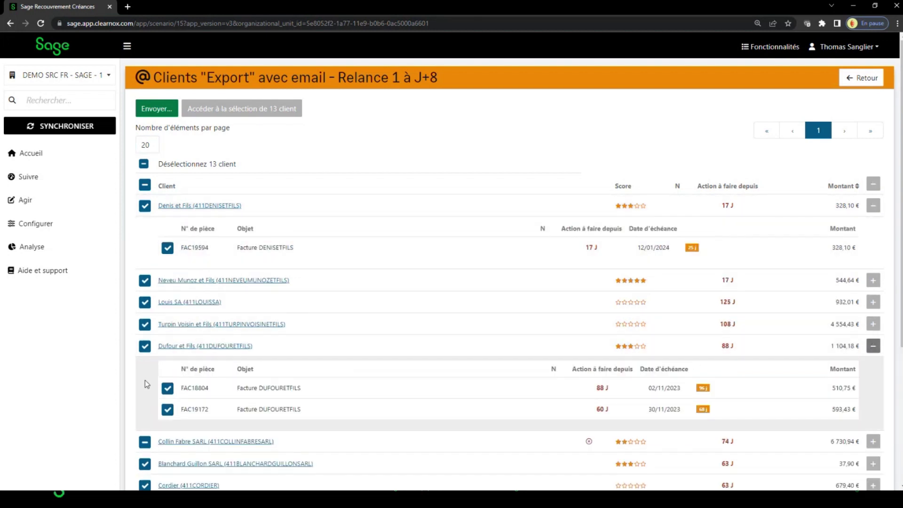
{"action": "left_click", "coordinate": [171, 390]}
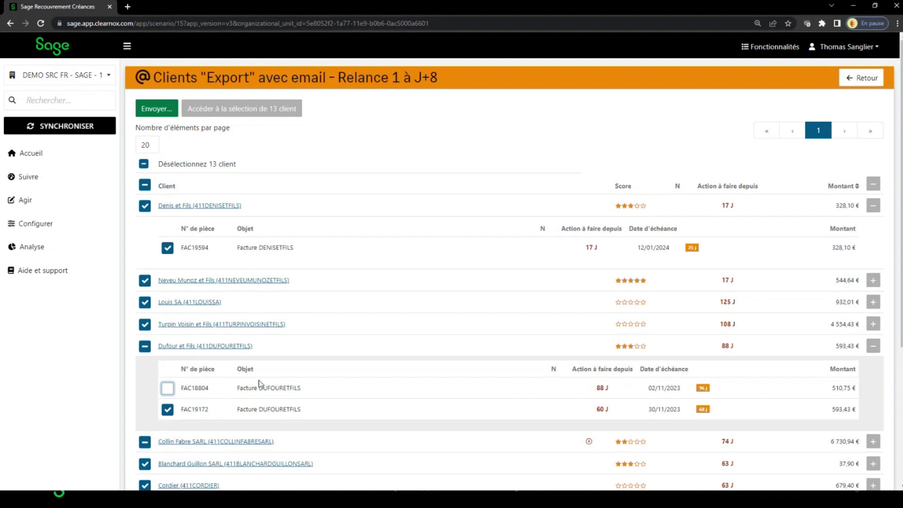
{"action": "left_click", "coordinate": [167, 389]}
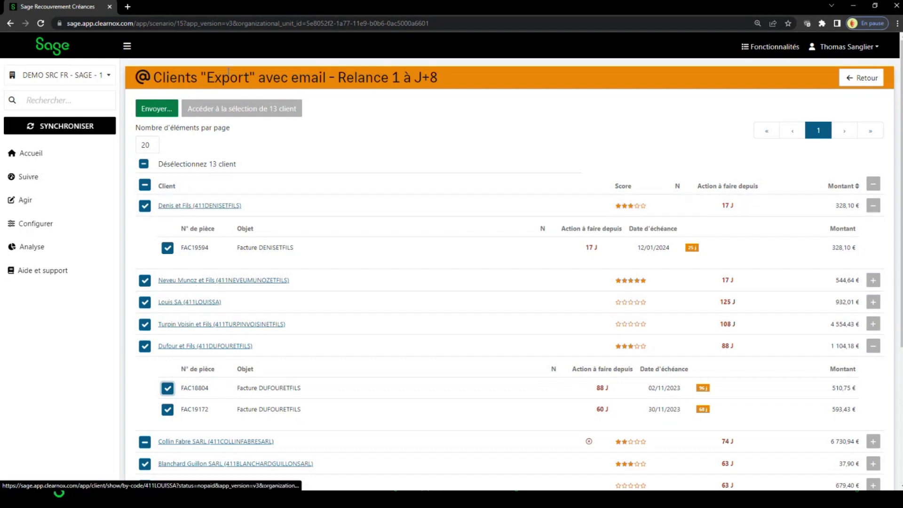
- Open the client records of the current selection, review the first client's activity and account situation, and return to the reminder list
{"action": "left_click", "coordinate": [249, 109]}
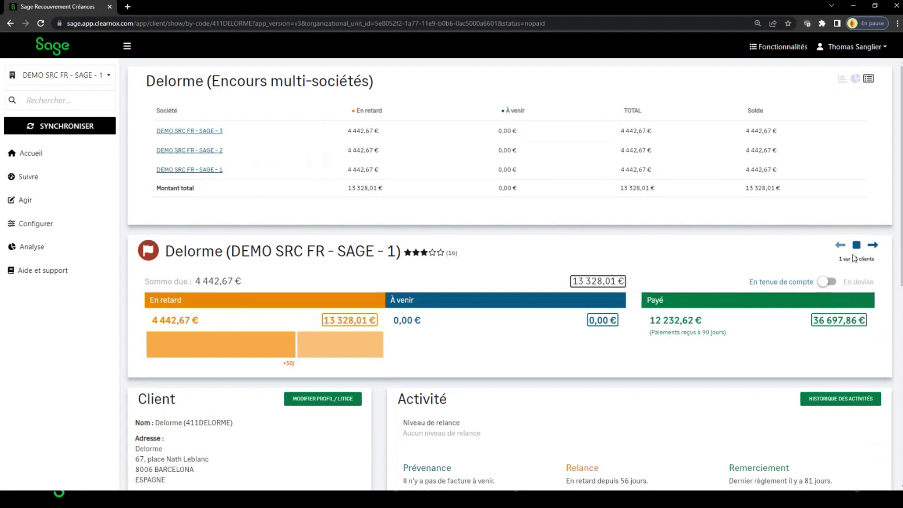
{"action": "scroll", "coordinate": [469, 337], "scroll_direction": "down", "scroll_amount": 1}
{"action": "scroll", "coordinate": [469, 337], "scroll_direction": "down", "scroll_amount": 4}
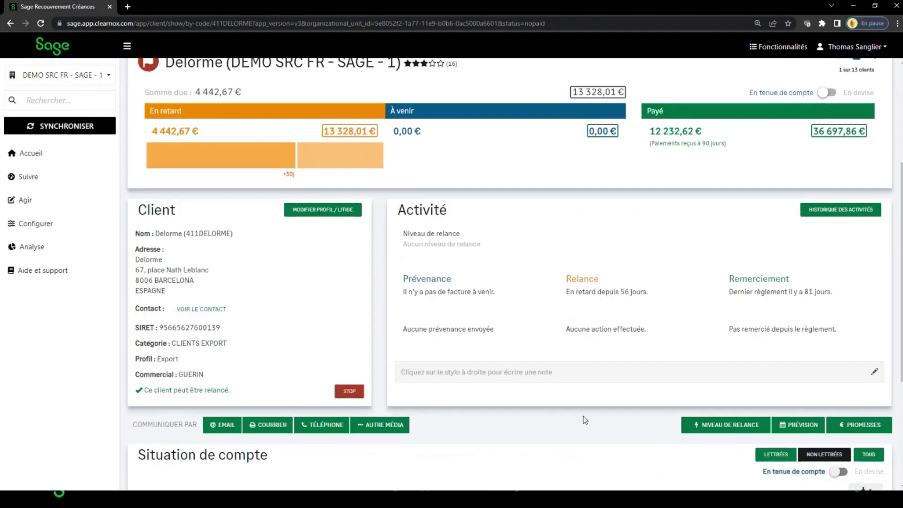
{"action": "scroll", "coordinate": [262, 303], "scroll_direction": "down", "scroll_amount": 4}
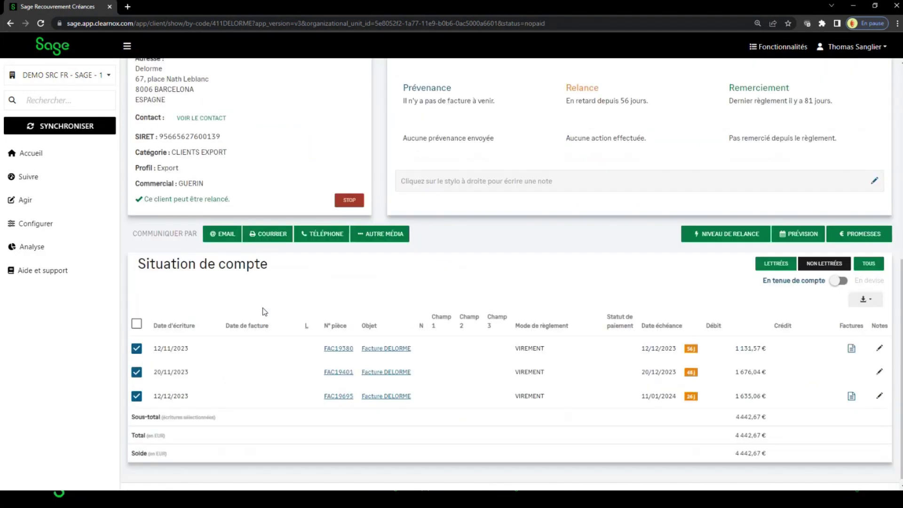
{"action": "scroll", "coordinate": [263, 309], "scroll_direction": "up", "scroll_amount": 3}
{"action": "scroll", "coordinate": [265, 312], "scroll_direction": "up", "scroll_amount": 2}
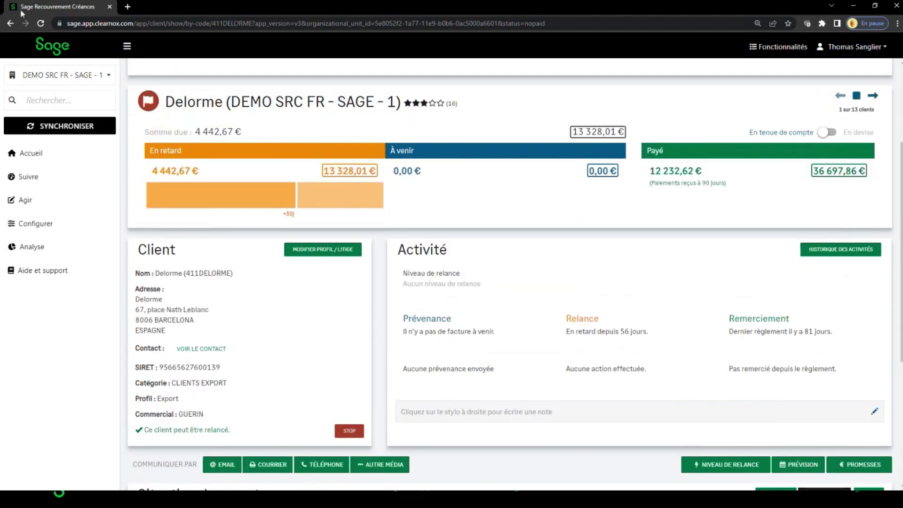
{"action": "left_click", "coordinate": [9, 23]}
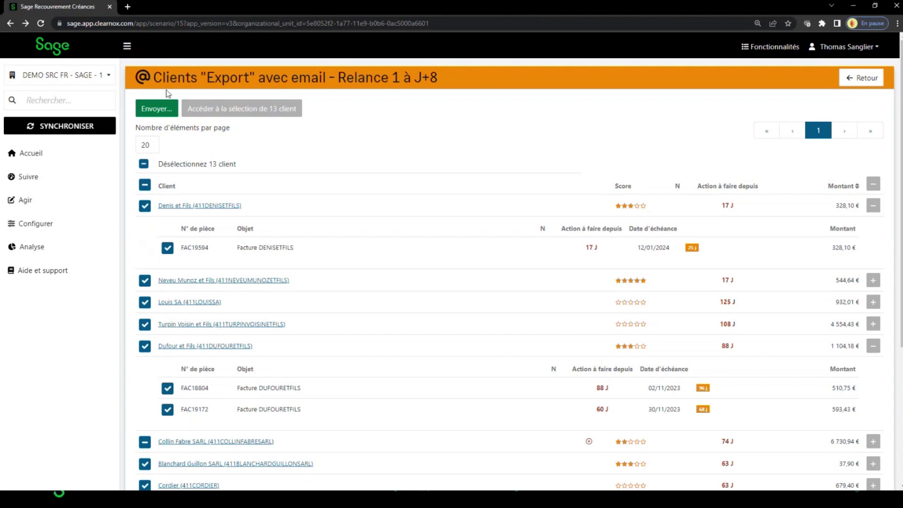
- Open the send confirmation for the selected clients' Relance 1 emails and close it without sending
{"action": "left_click", "coordinate": [157, 108]}
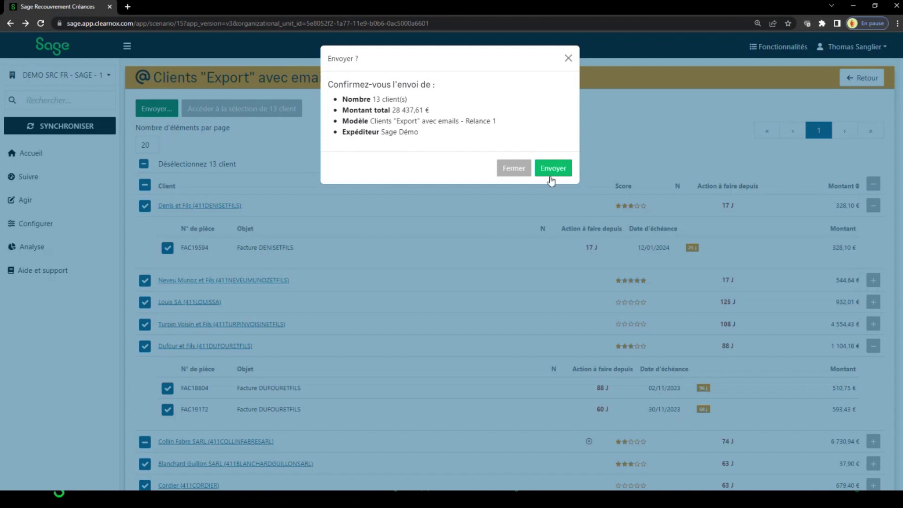
{"action": "left_click", "coordinate": [504, 171]}
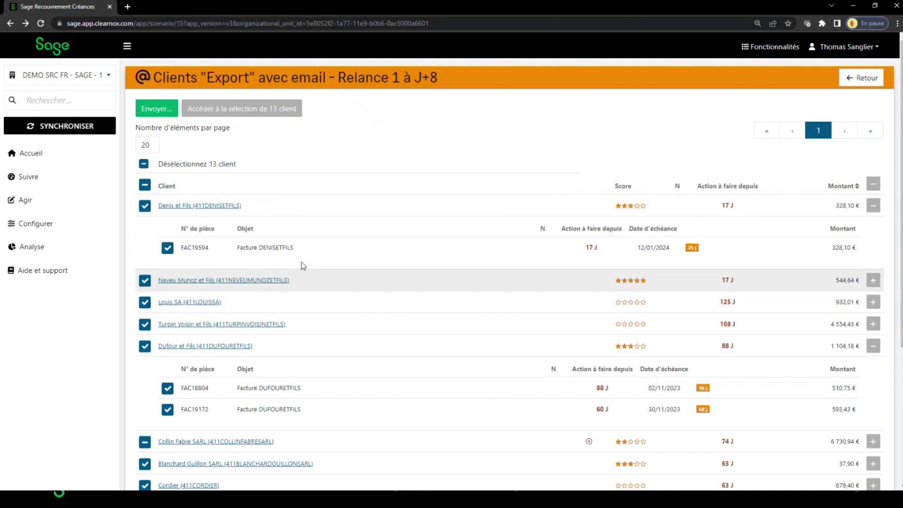
{"action": "left_click", "coordinate": [43, 226]}
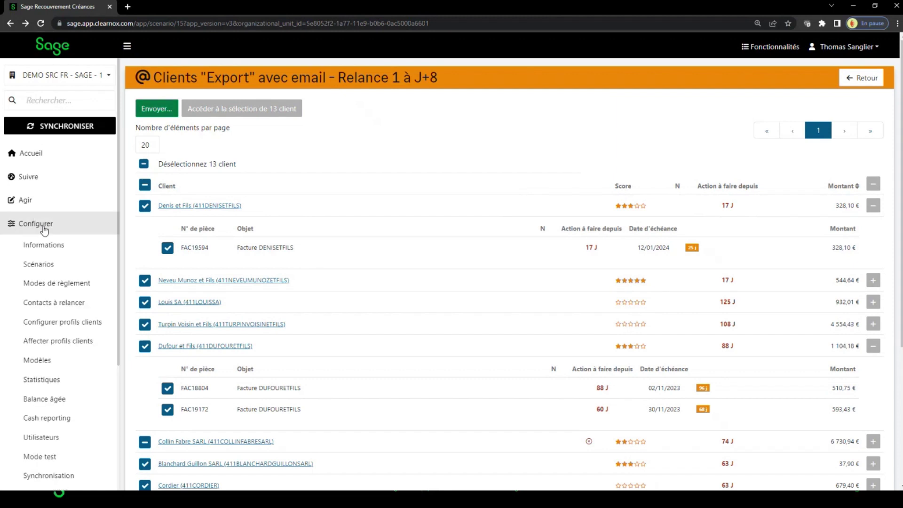
{"action": "left_click", "coordinate": [44, 225]}
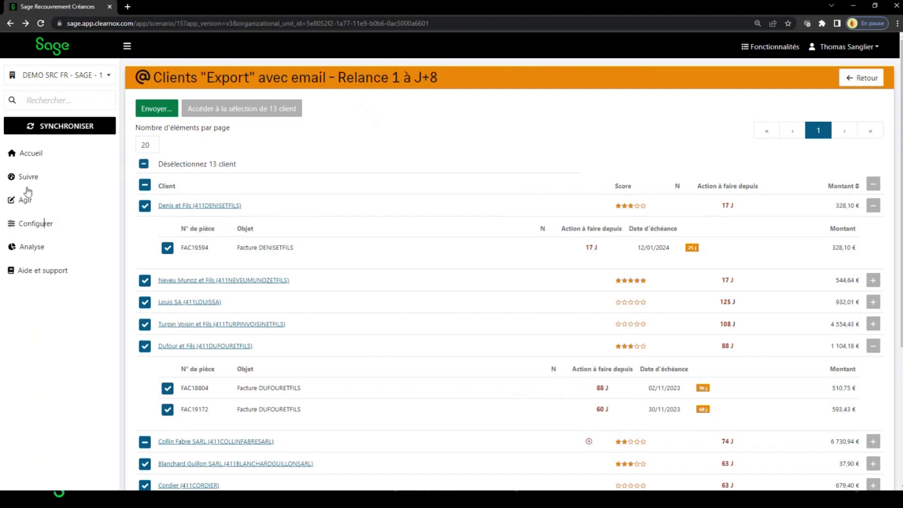
- Open the history of all activities in the tracking section
{"action": "left_click", "coordinate": [28, 193]}
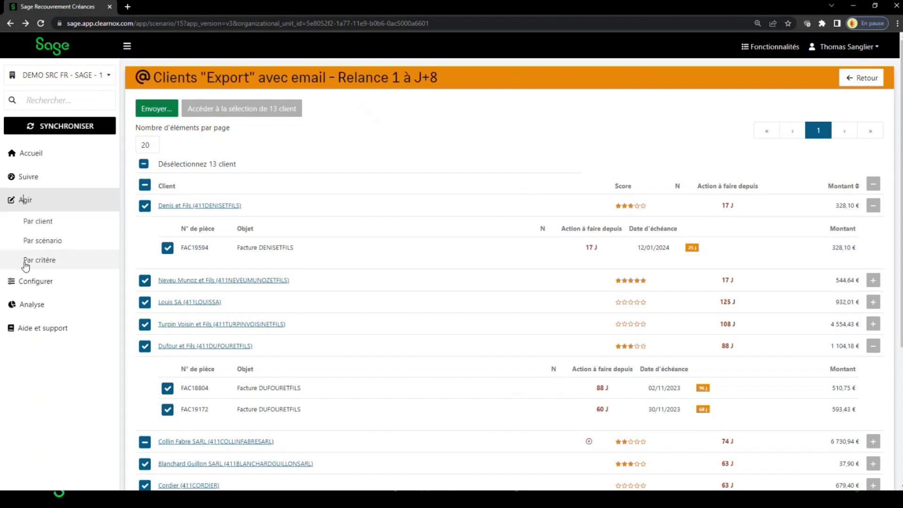
{"action": "left_click", "coordinate": [37, 193]}
{"action": "left_click", "coordinate": [29, 176]}
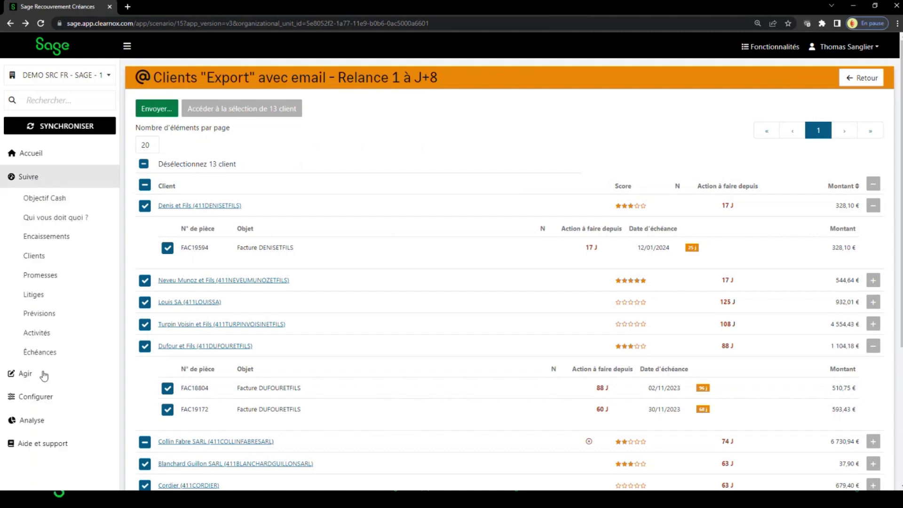
{"action": "left_click", "coordinate": [32, 331]}
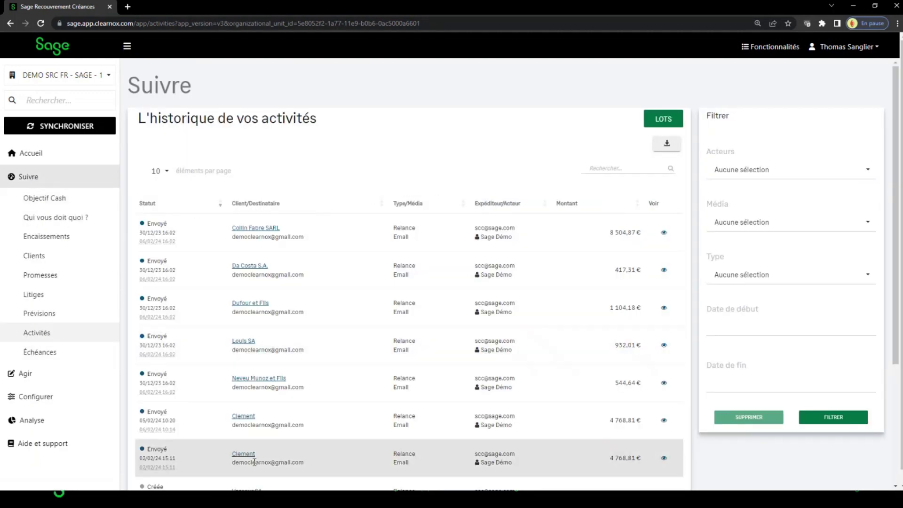
- Look through the activity history, open the details of the opened email reminder to Guyot Pasquier et Fils and highlight its opening date
{"action": "scroll", "coordinate": [280, 255], "scroll_direction": "down", "scroll_amount": 1}
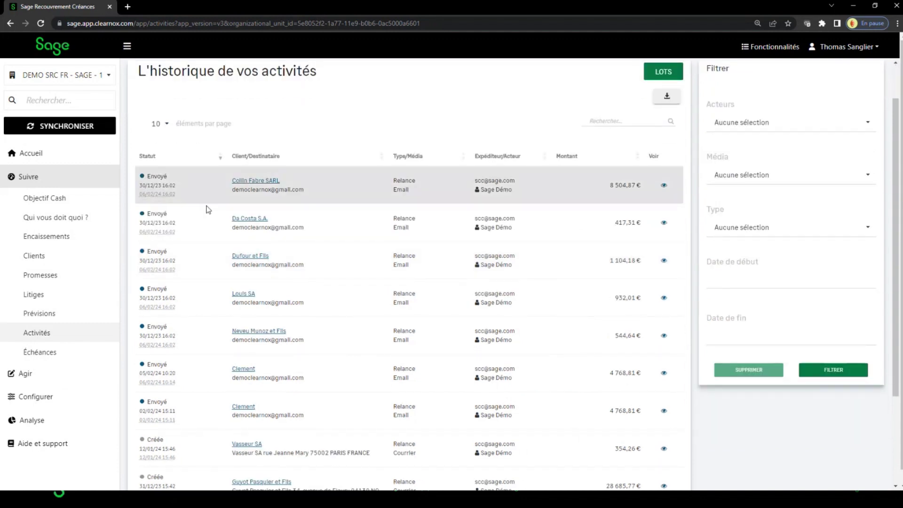
{"action": "scroll", "coordinate": [305, 358], "scroll_direction": "down", "scroll_amount": 2}
{"action": "scroll", "coordinate": [321, 315], "scroll_direction": "down", "scroll_amount": 1}
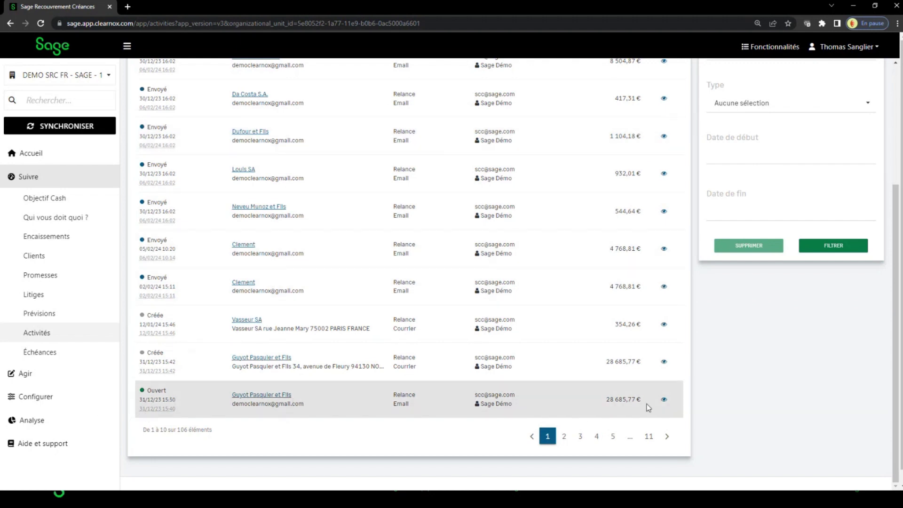
{"action": "left_click", "coordinate": [663, 399]}
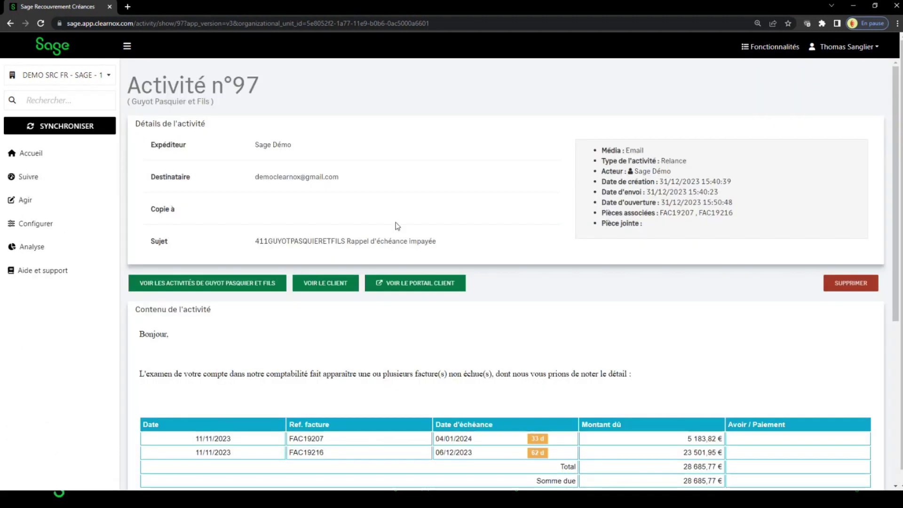
{"action": "left_click_drag", "start_coordinate": [646, 192], "coordinate": [745, 203]}
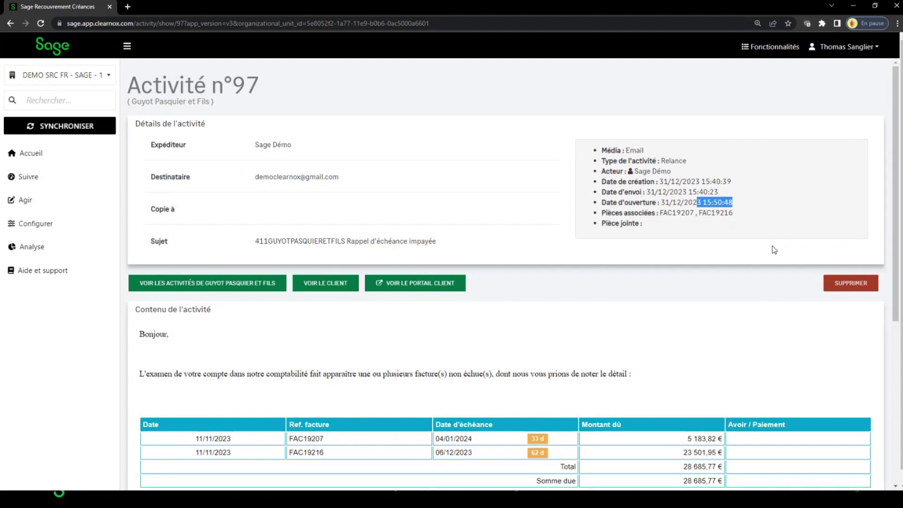
- Check the outstanding amounts on the home dashboard and open the reminders page by criteria (Par critère)
{"action": "left_click", "coordinate": [36, 157]}
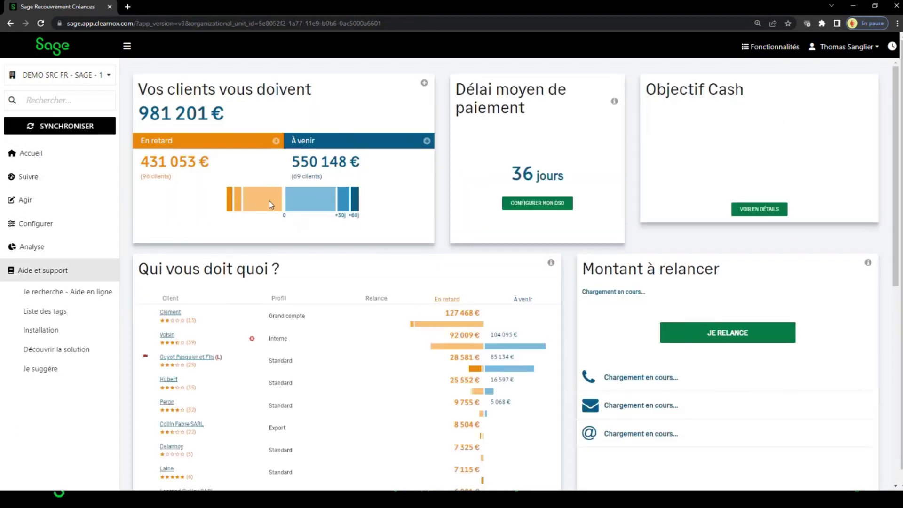
{"action": "mouse_move", "coordinate": [232, 214]}
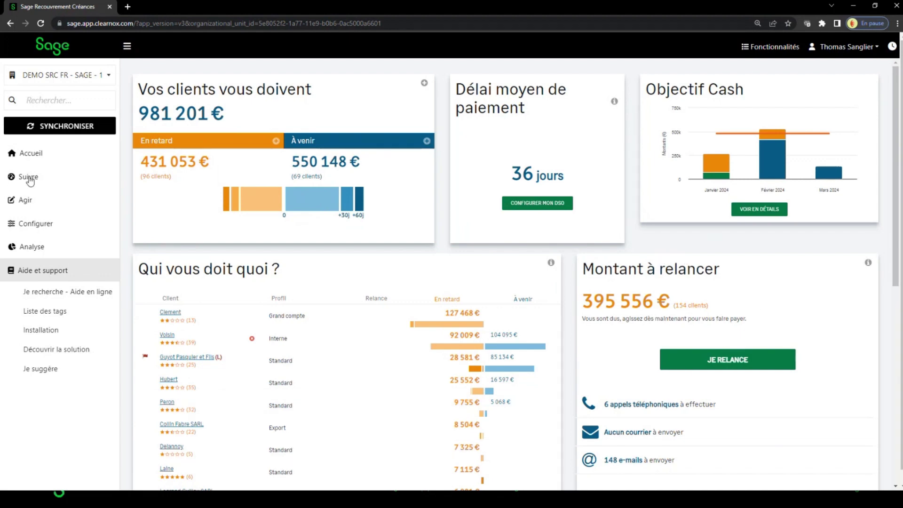
{"action": "left_click", "coordinate": [29, 177]}
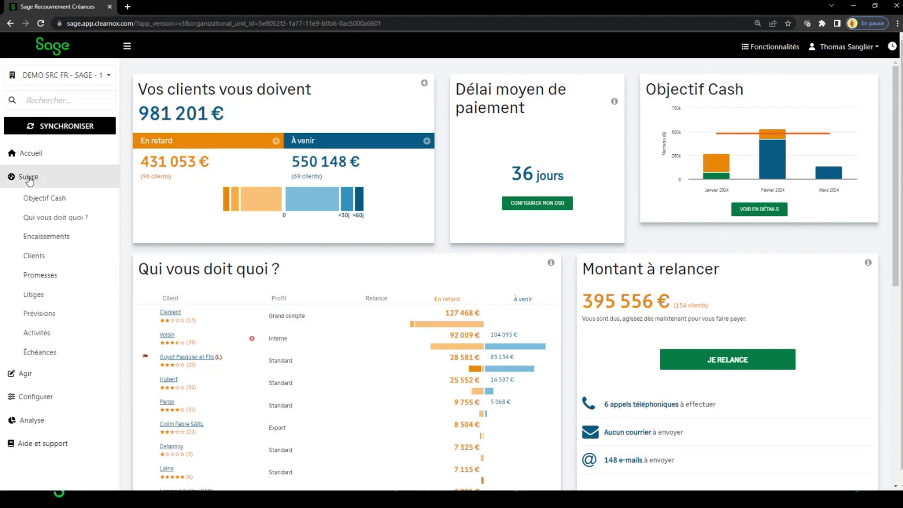
{"action": "left_click", "coordinate": [29, 177]}
{"action": "left_click", "coordinate": [27, 199]}
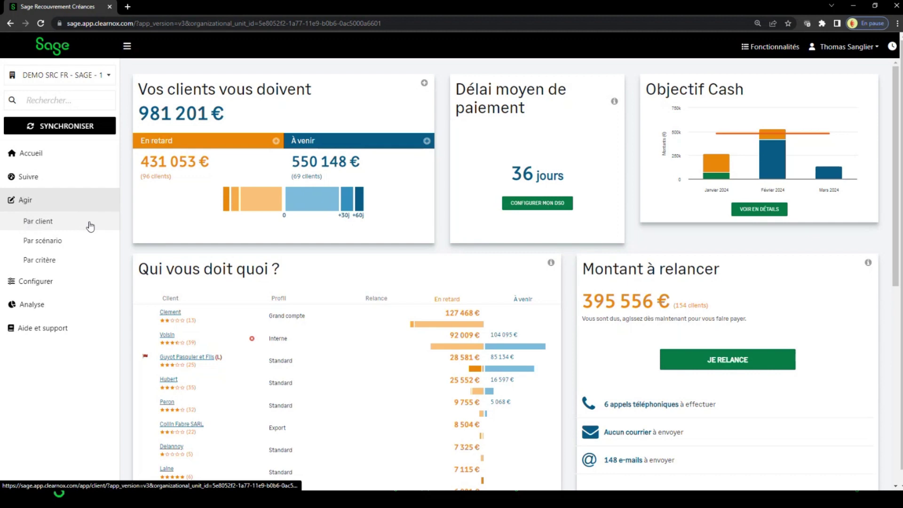
{"action": "left_click", "coordinate": [46, 261]}
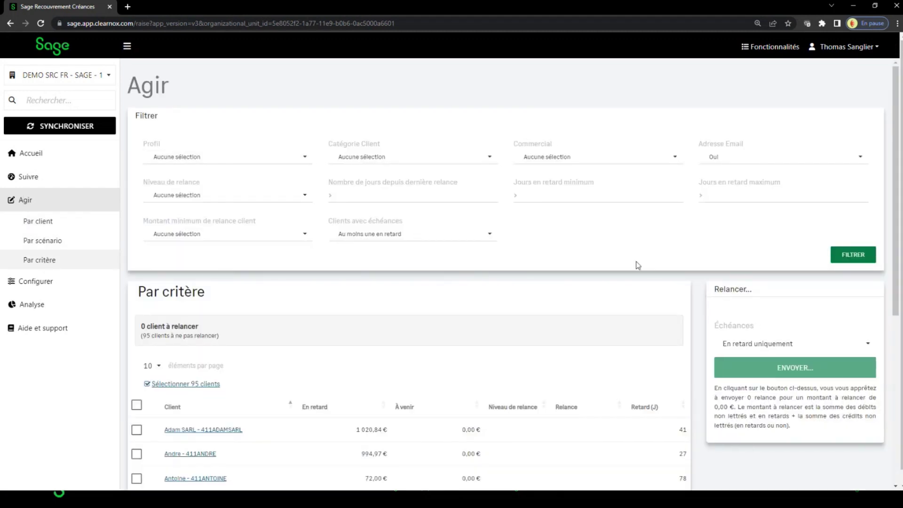
- View the options of the Catégorie Client, Niveau de relance and Profil filters without selecting any
{"action": "left_click", "coordinate": [375, 158]}
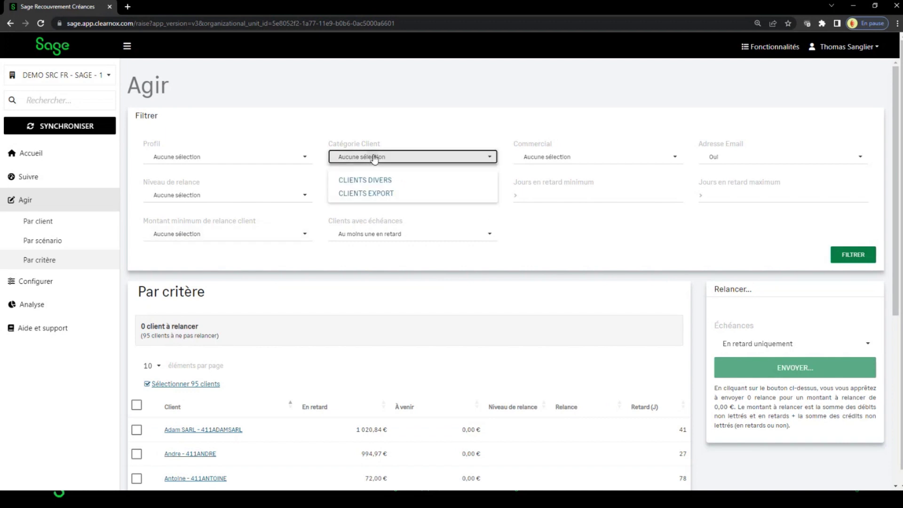
{"action": "left_click", "coordinate": [206, 195]}
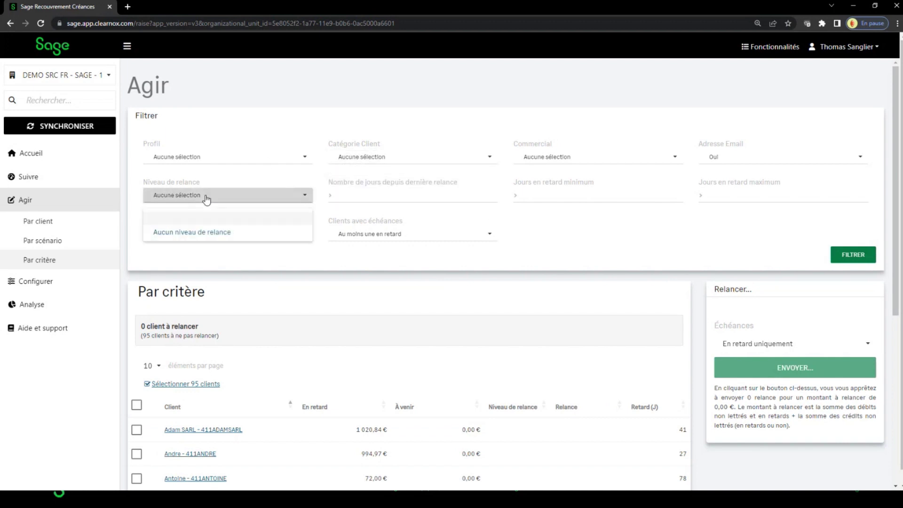
{"action": "left_click", "coordinate": [181, 156]}
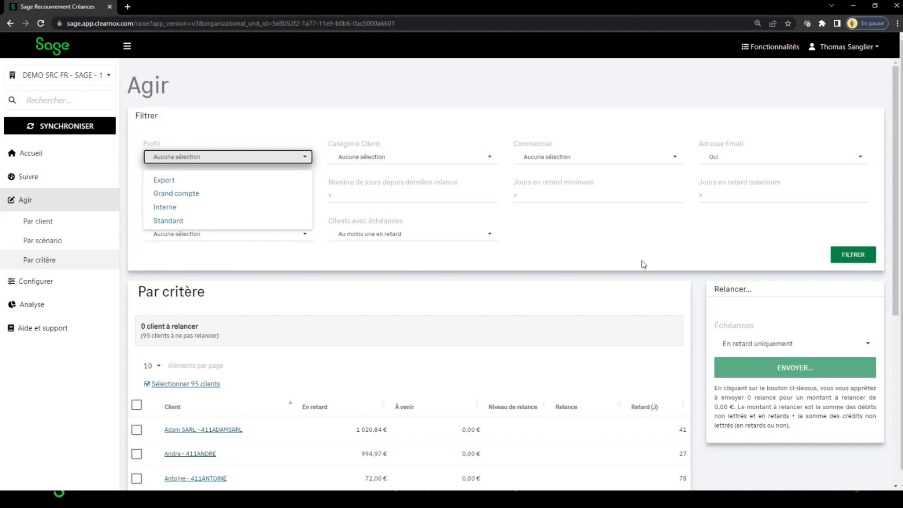
{"action": "left_click", "coordinate": [603, 223]}
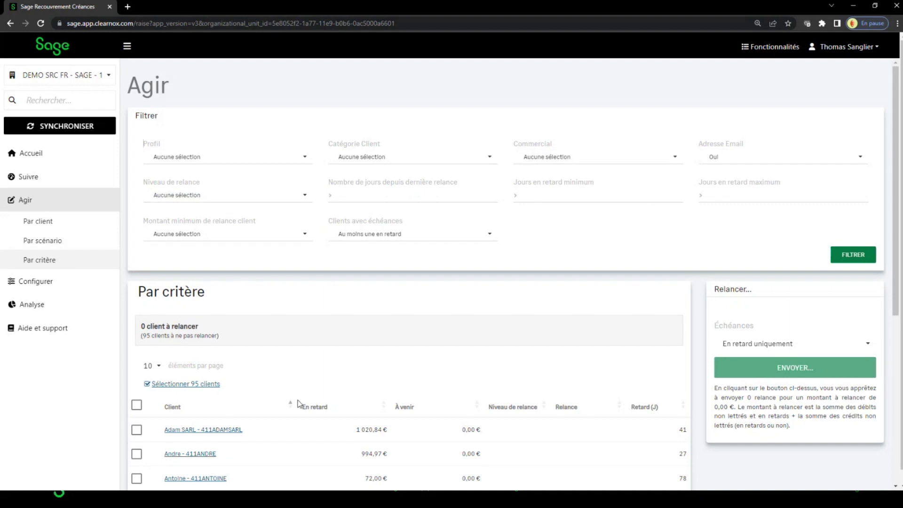
- Select all 95 clients in the Par critère list for reminders
{"action": "scroll", "coordinate": [258, 345], "scroll_direction": "down", "scroll_amount": 2}
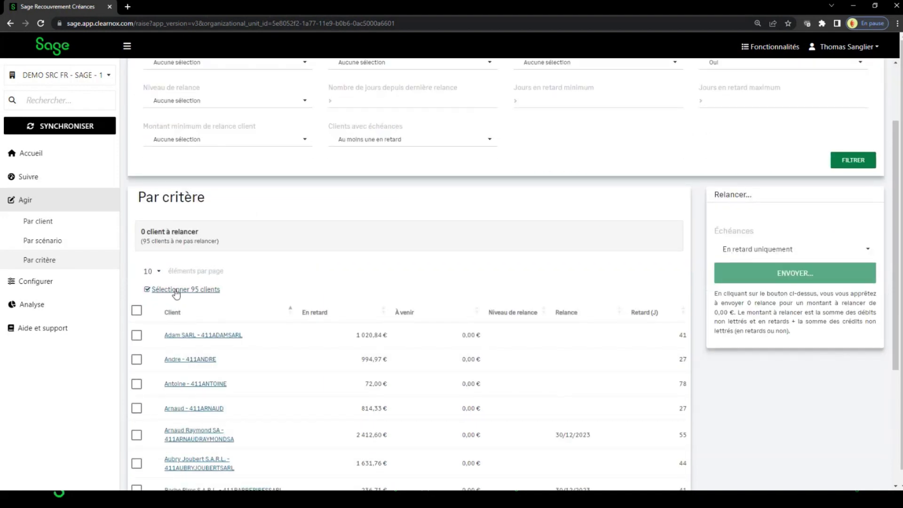
{"action": "left_click", "coordinate": [175, 291]}
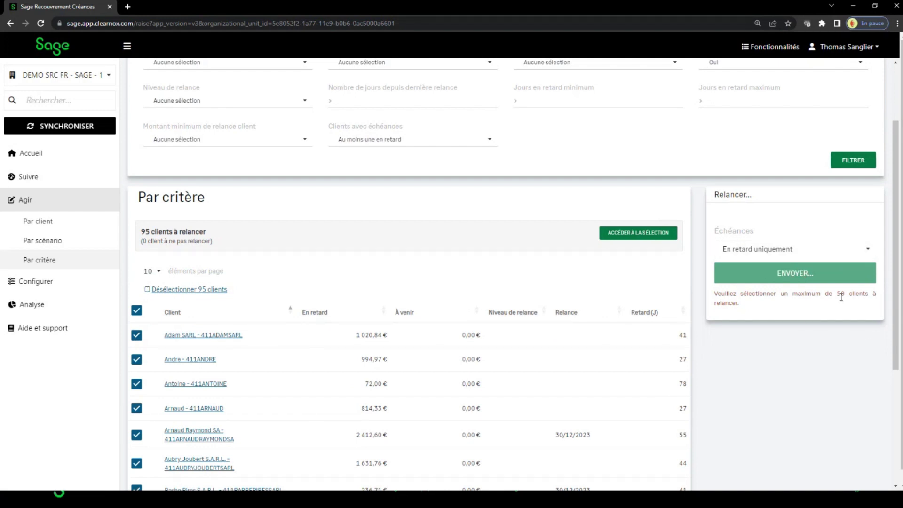
{"action": "key", "text": "ctrl"}
{"action": "scroll", "coordinate": [273, 296], "scroll_direction": "up", "scroll_amount": 2}
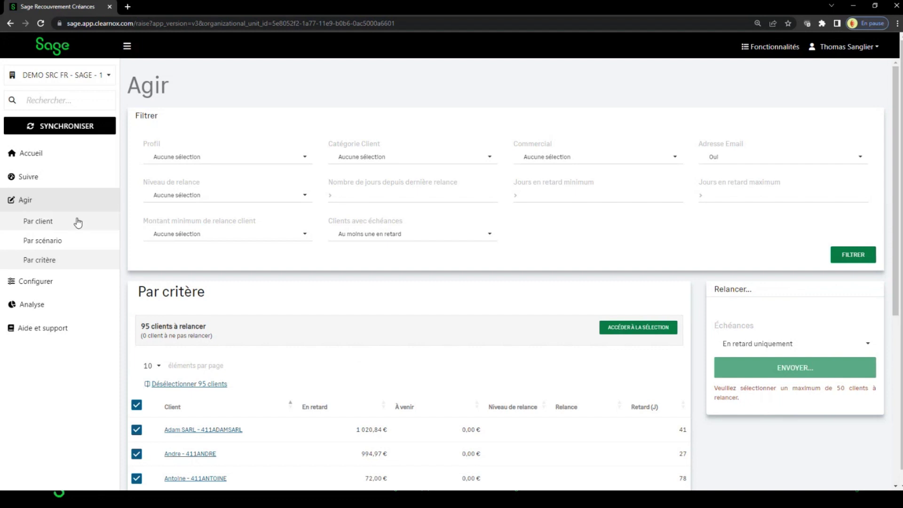
- Open the detailed "Qui vous doit quoi ?" table and export it as both CSV and XLSX
{"action": "left_click", "coordinate": [36, 177]}
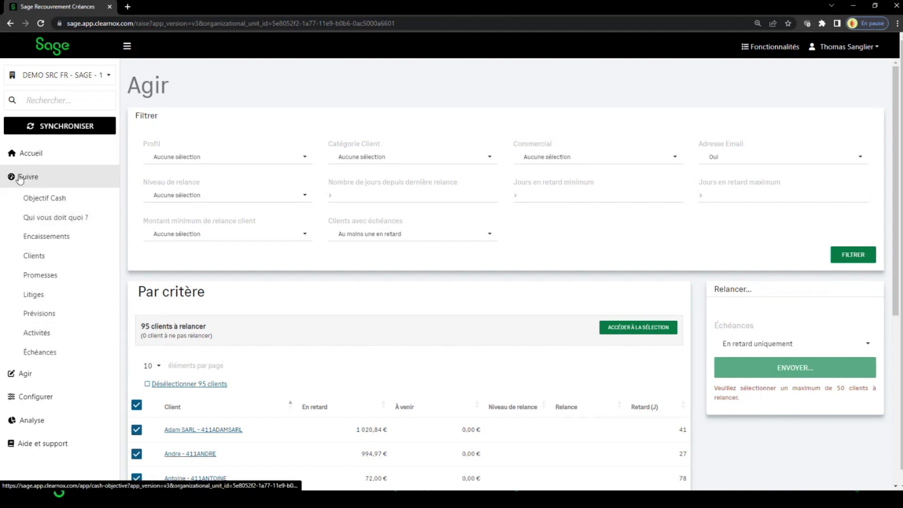
{"action": "left_click", "coordinate": [70, 218]}
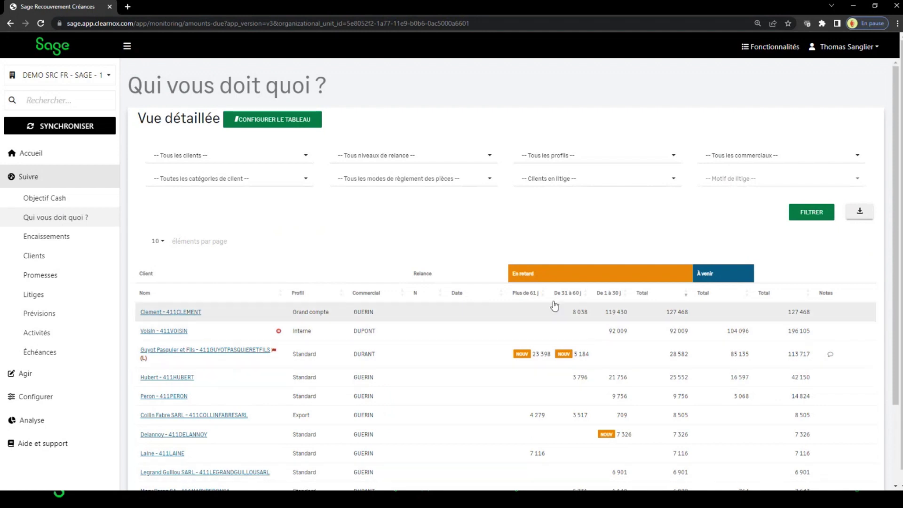
{"action": "mouse_move", "coordinate": [827, 360]}
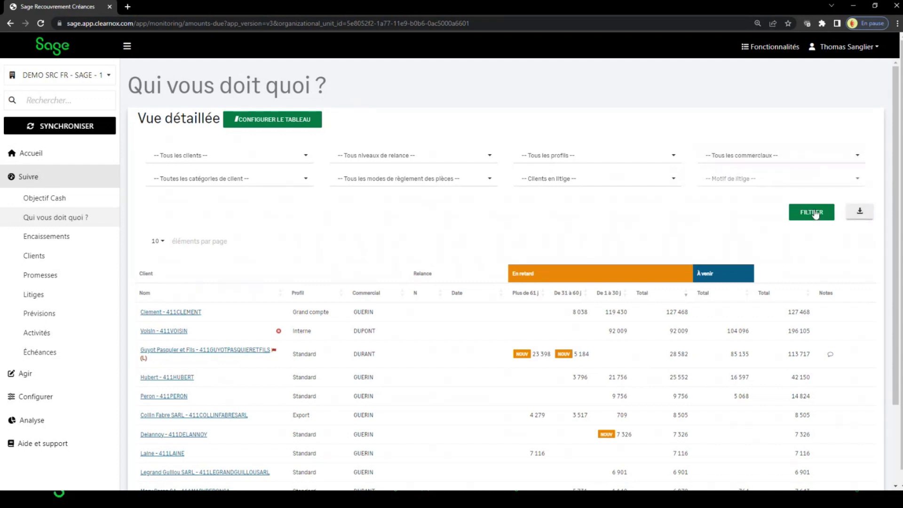
{"action": "left_click", "coordinate": [860, 211]}
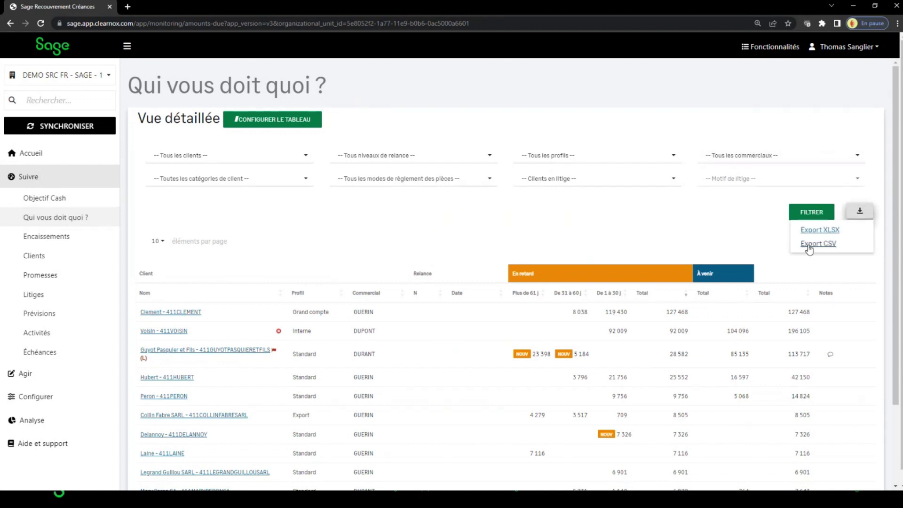
{"action": "left_click", "coordinate": [818, 244]}
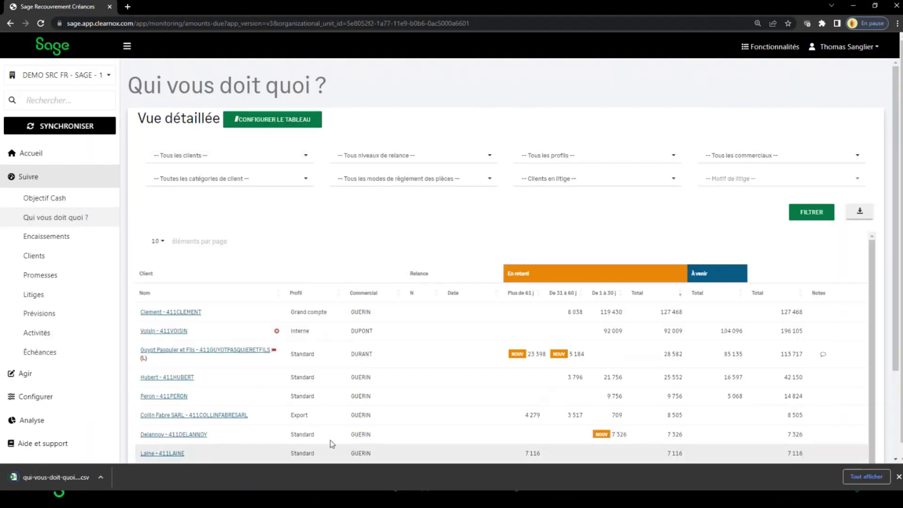
{"action": "left_click", "coordinate": [859, 211]}
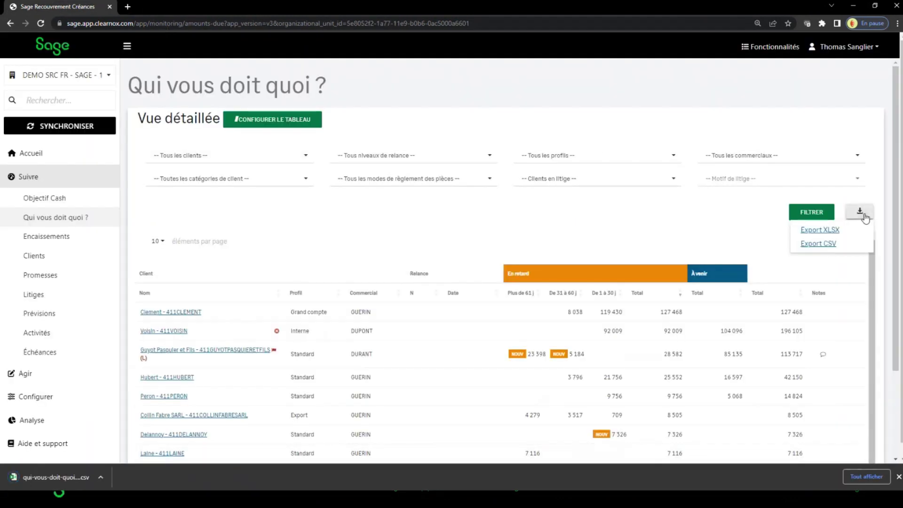
{"action": "left_click", "coordinate": [828, 230]}
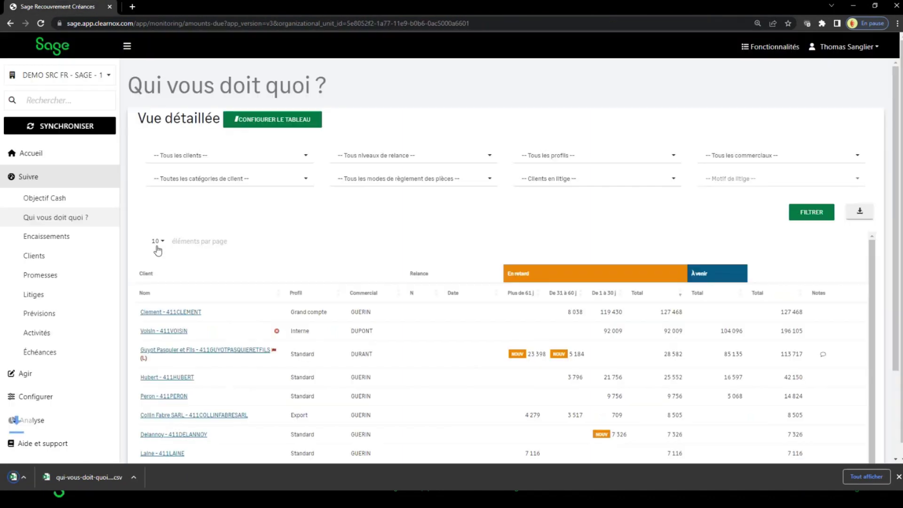
- Open the exported XLSX file in Excel, maximize it and examine the dispute columns for Guyot Pasquier et Fils
{"action": "left_click", "coordinate": [65, 478]}
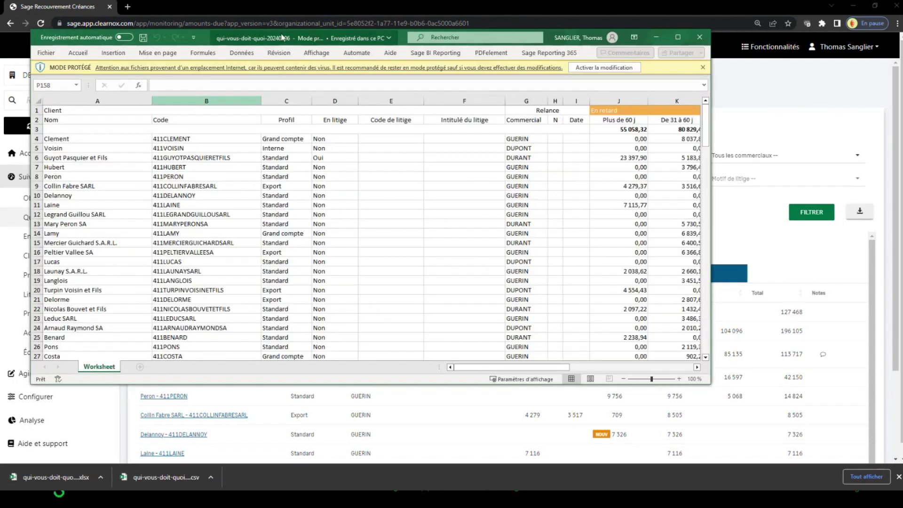
{"action": "double_click", "coordinate": [403, 38]}
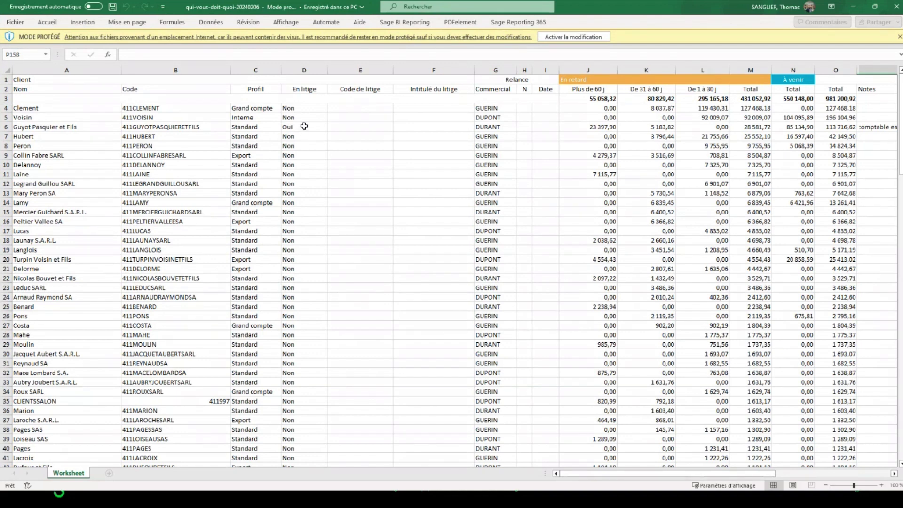
{"action": "left_click", "coordinate": [303, 127]}
{"action": "left_click", "coordinate": [358, 125]}
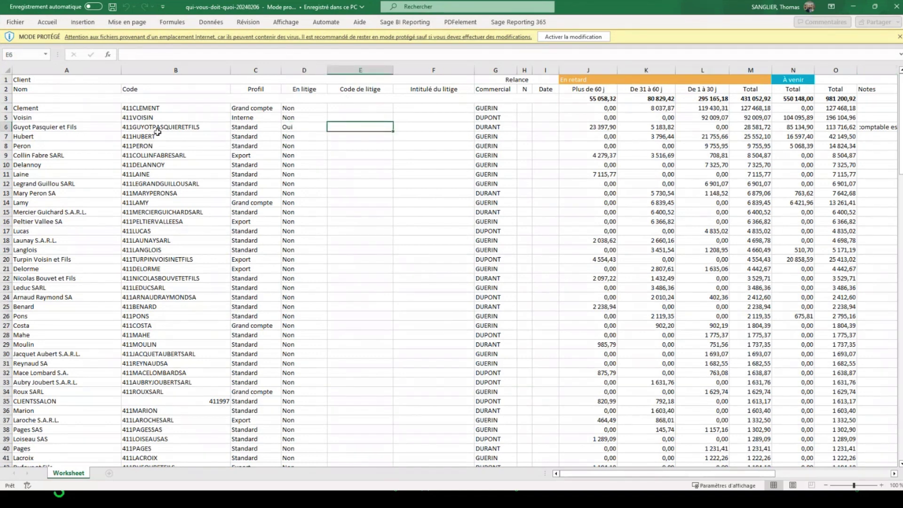
{"action": "left_click", "coordinate": [157, 130]}
{"action": "left_click", "coordinate": [304, 125]}
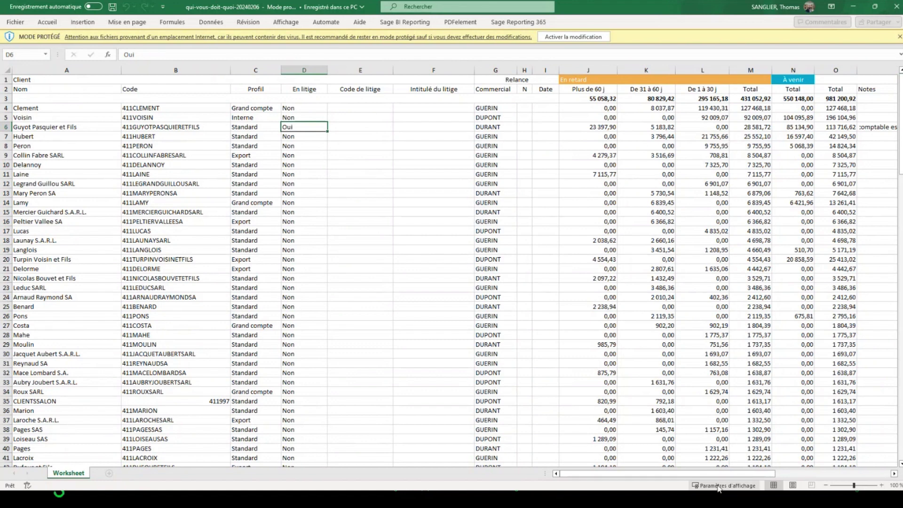
- Examine the Notes column entry for Guyot Pasquier et Fils in the exported worksheet
{"action": "left_click_drag", "start_coordinate": [715, 474], "coordinate": [774, 474]}
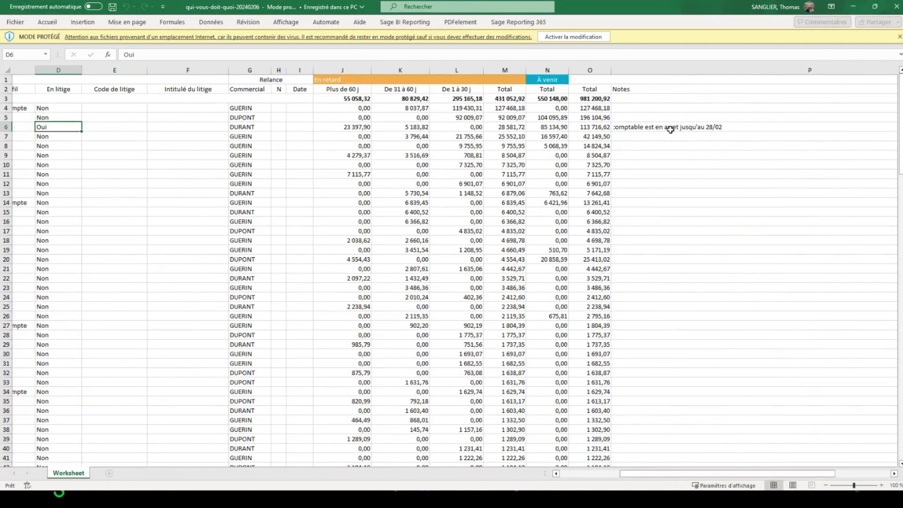
{"action": "left_click", "coordinate": [671, 127]}
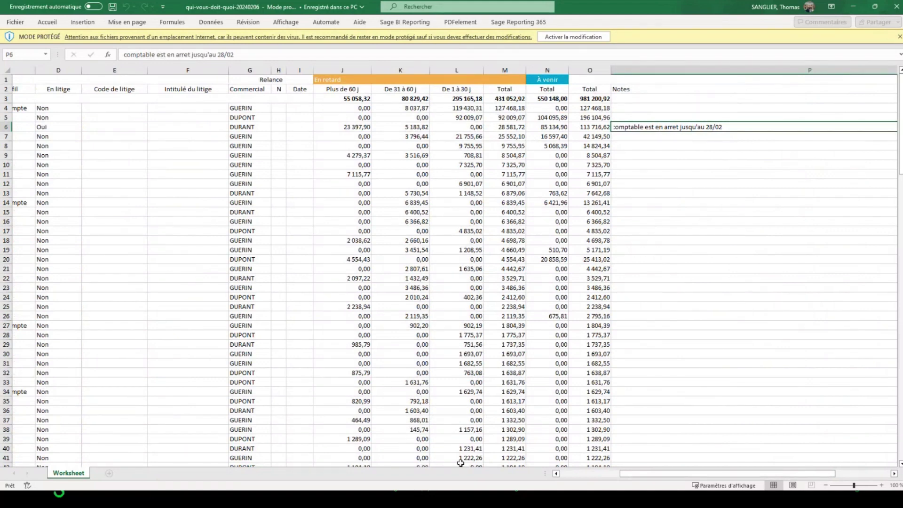
{"action": "left_click_drag", "start_coordinate": [651, 478], "coordinate": [571, 471]}
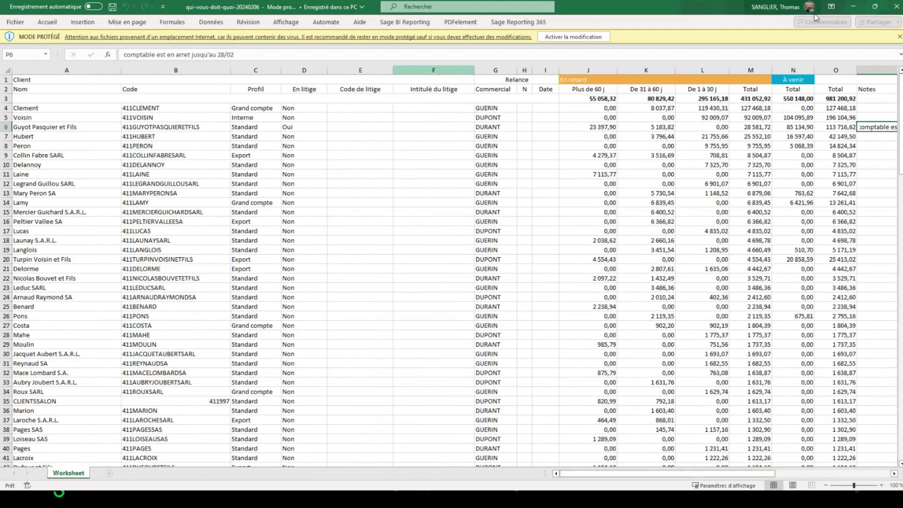
- Minimize Excel to return to Sage Recouvrement Créances and open the list of receipts (Encaissements)
{"action": "left_click", "coordinate": [859, 7]}
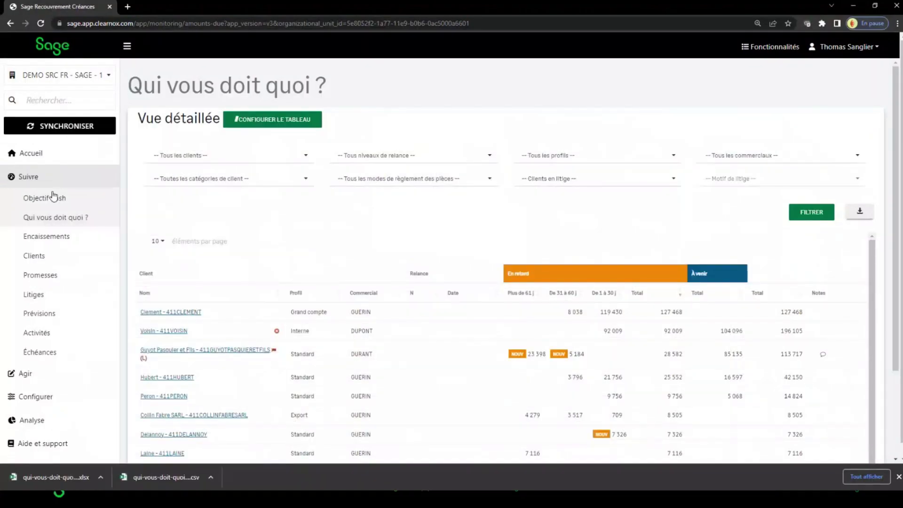
{"action": "left_click", "coordinate": [43, 235]}
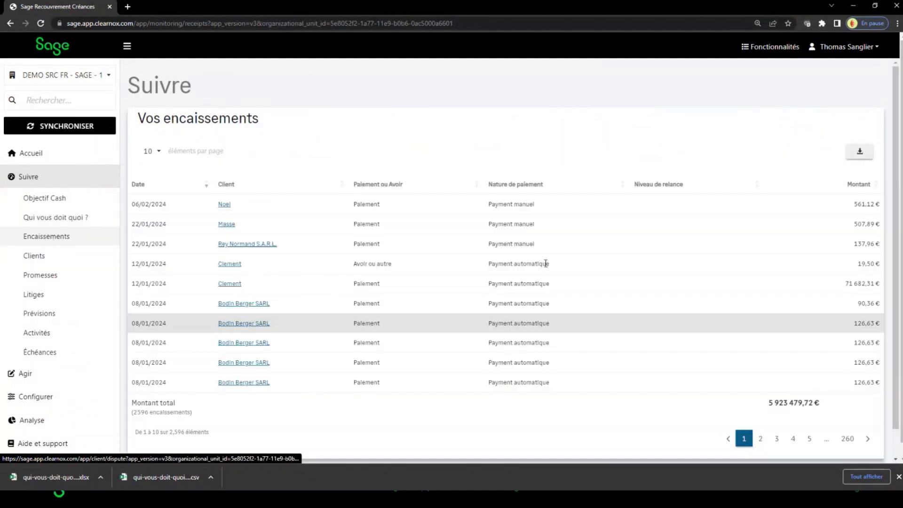
- View the client list, the payment promises and the clients in dispute in turn
{"action": "left_click", "coordinate": [39, 258]}
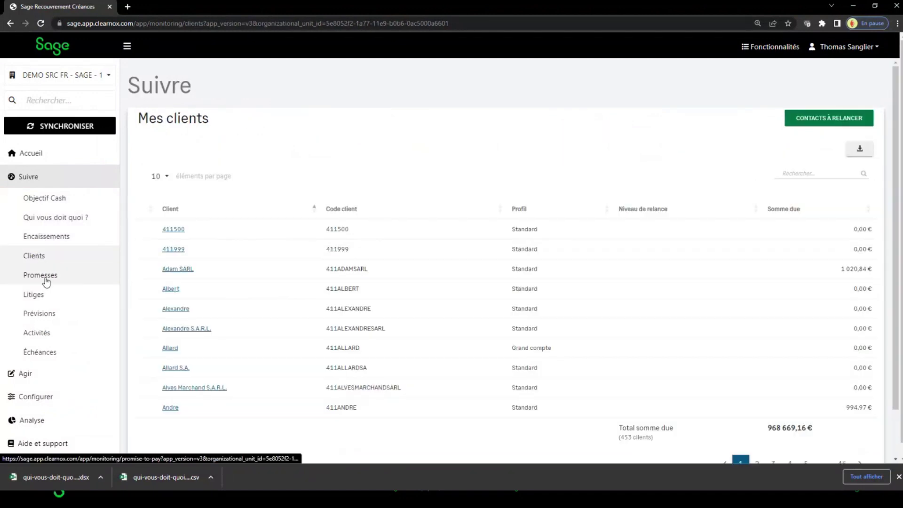
{"action": "left_click", "coordinate": [43, 277]}
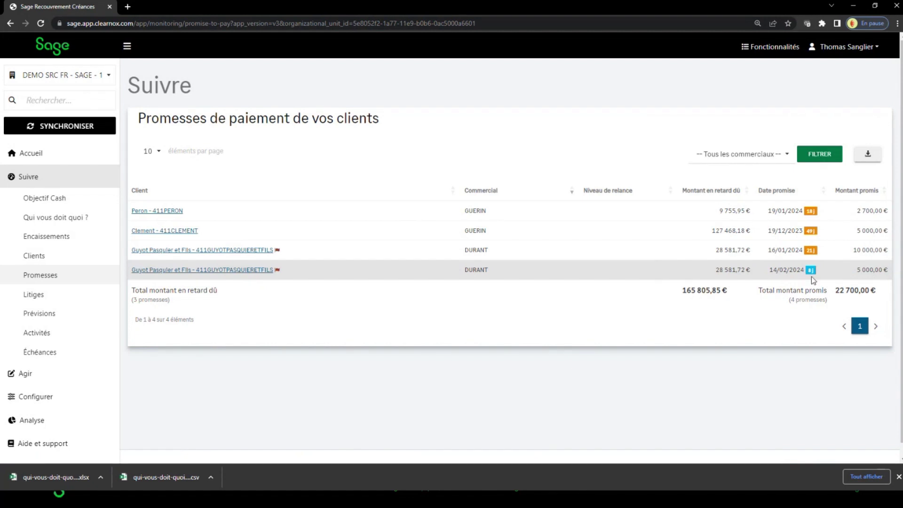
{"action": "left_click", "coordinate": [42, 295]}
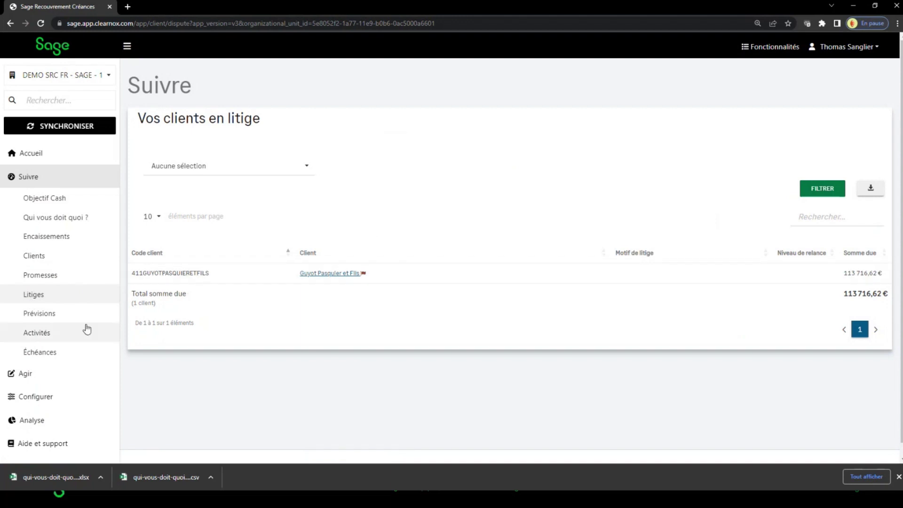
- In the receipts forecast (Prévisions), move the 2 412,60 € and 814,33 € amounts to Sem 10 and Adam SARL's amount to Sem 12
{"action": "left_click", "coordinate": [68, 313]}
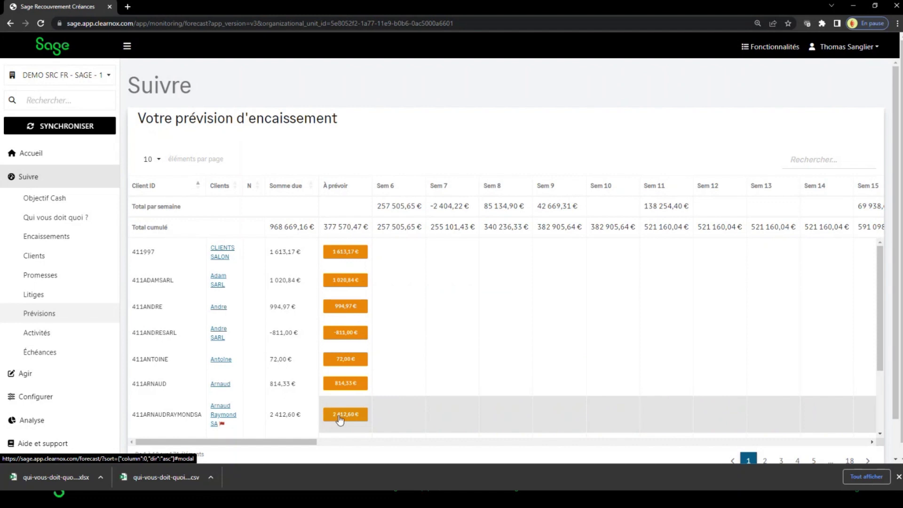
{"action": "left_click_drag", "start_coordinate": [340, 418], "coordinate": [604, 415]}
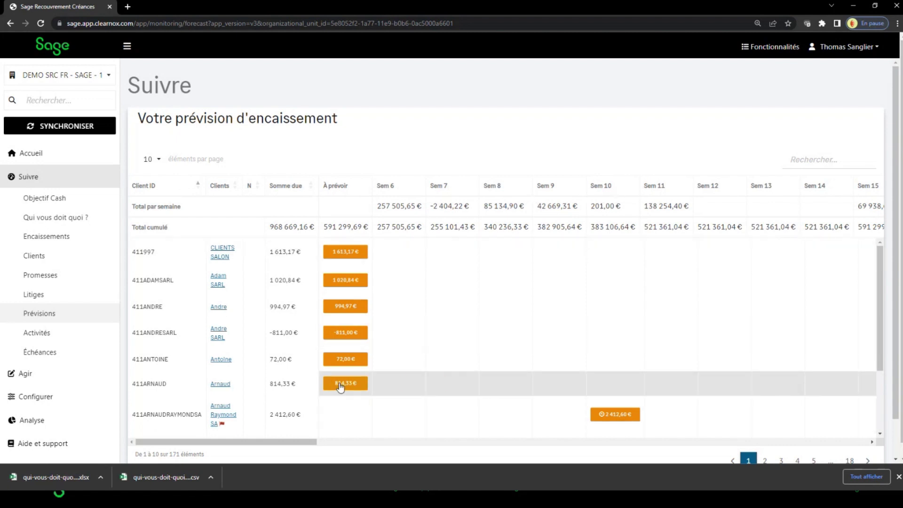
{"action": "left_click_drag", "start_coordinate": [340, 383], "coordinate": [603, 377]}
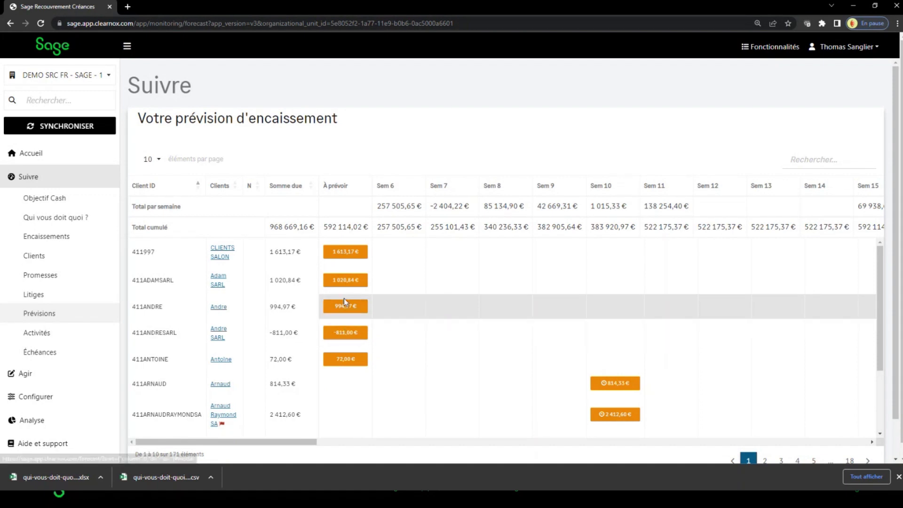
{"action": "left_click_drag", "start_coordinate": [343, 281], "coordinate": [724, 288]}
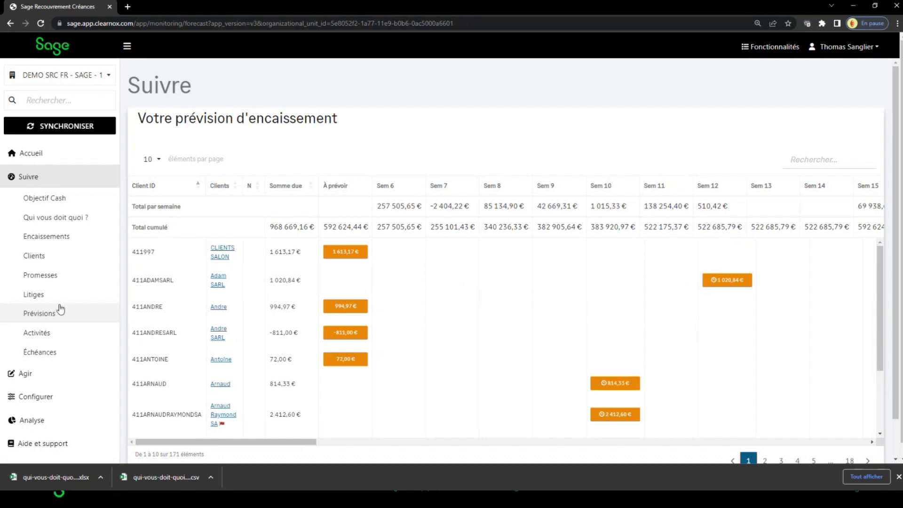
- View the activity history and the list of due dates (Échéances)
{"action": "left_click", "coordinate": [48, 338]}
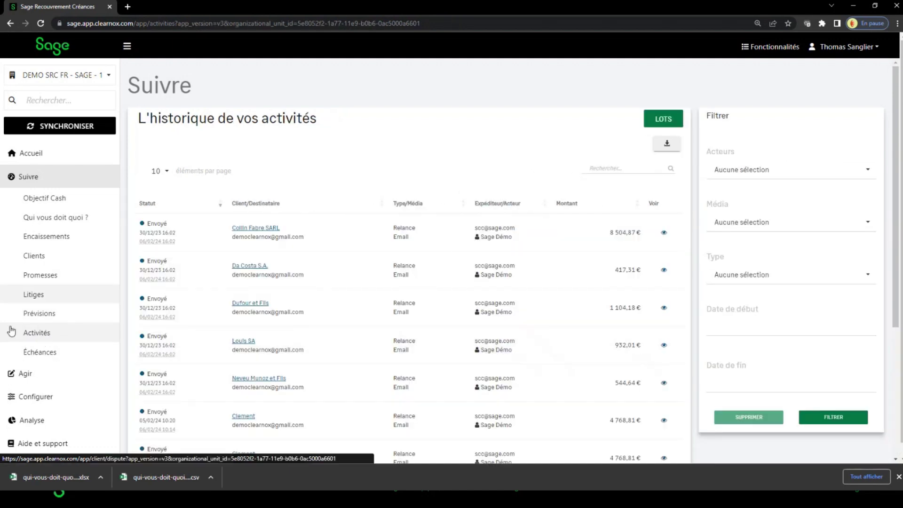
{"action": "left_click", "coordinate": [51, 351]}
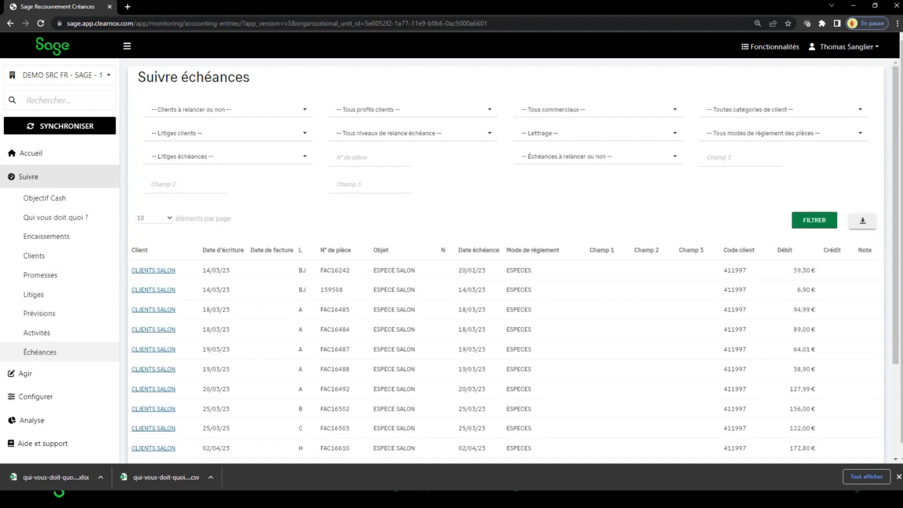
- Open the list of users (Utilisateurs) in the configuration settings
{"action": "left_click", "coordinate": [35, 396]}
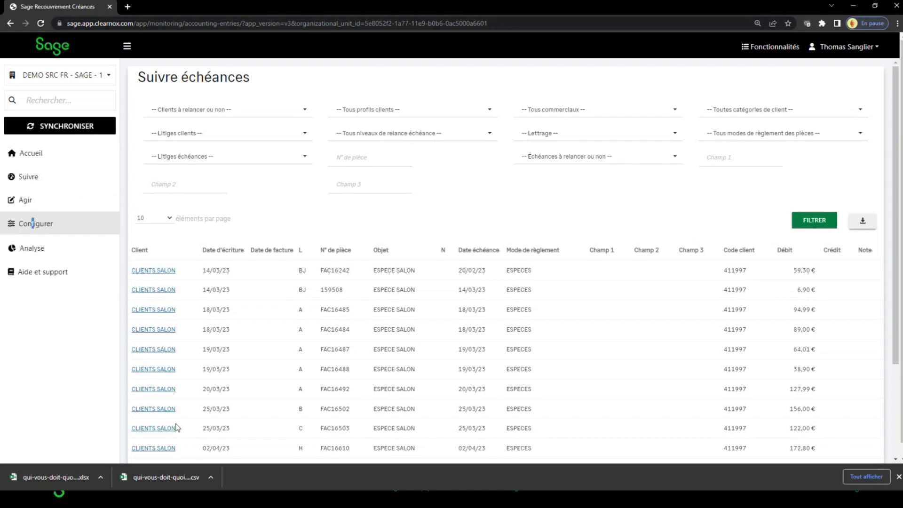
{"action": "scroll", "coordinate": [54, 371], "scroll_direction": "down", "scroll_amount": 3}
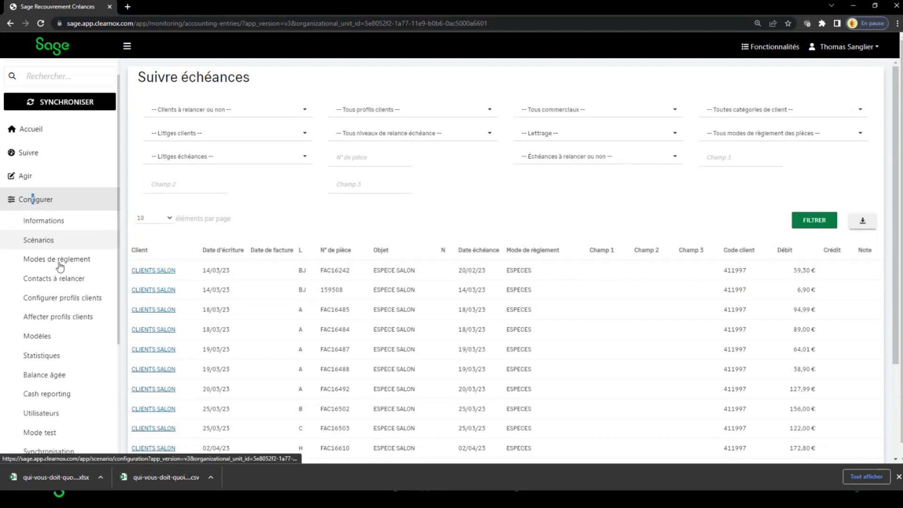
{"action": "left_click", "coordinate": [42, 343]}
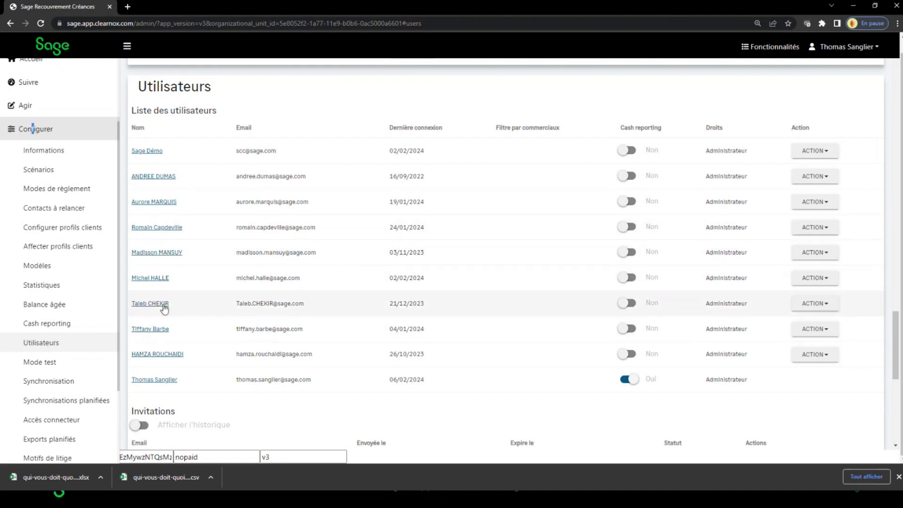
- Open a user's record for editing, choose the Consultation role and set "Voir l'ensemble des clients ?" to Non
{"action": "left_click", "coordinate": [190, 314]}
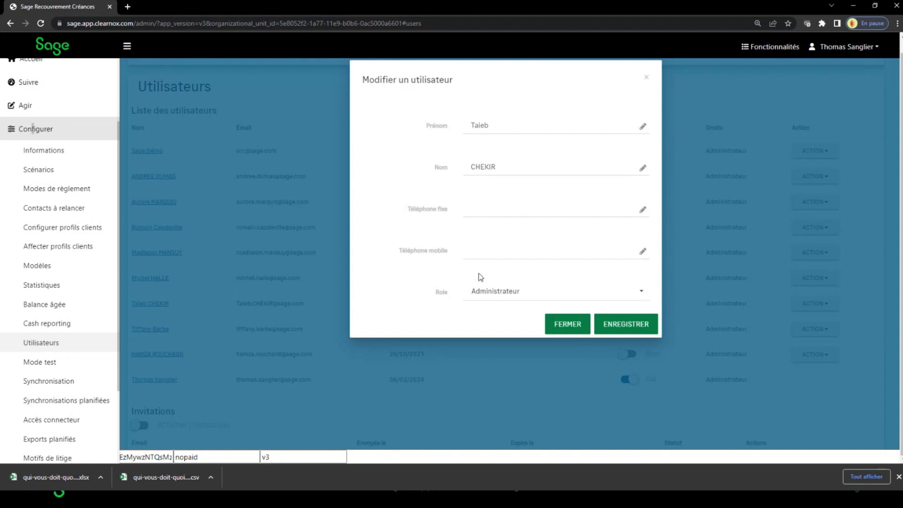
{"action": "left_click", "coordinate": [495, 296]}
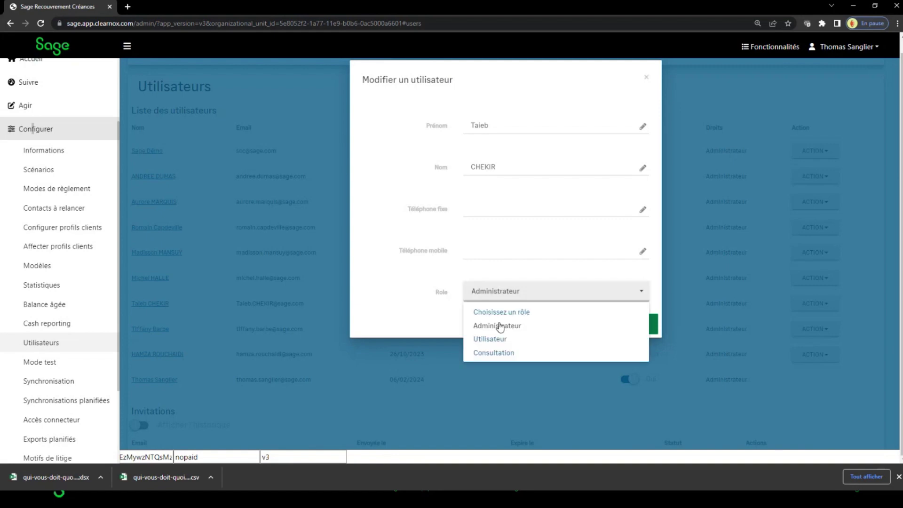
{"action": "left_click", "coordinate": [494, 353]}
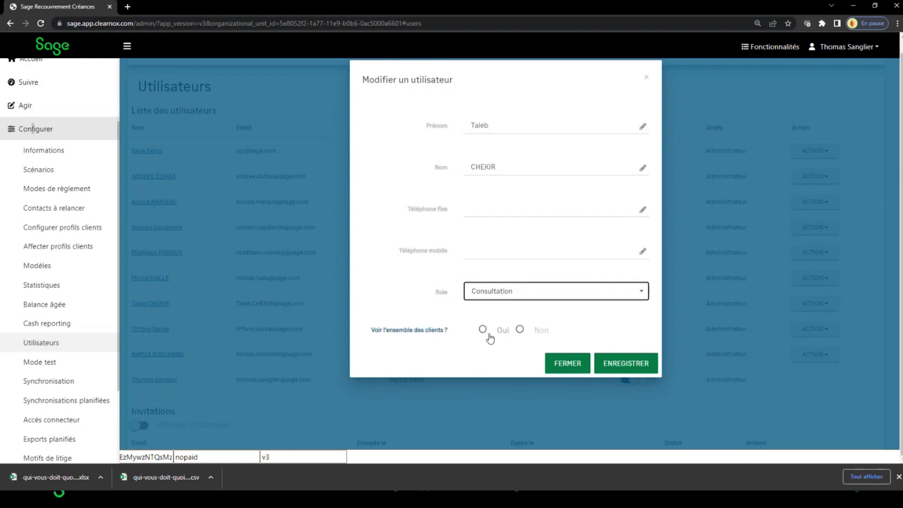
{"action": "left_click", "coordinate": [520, 330]}
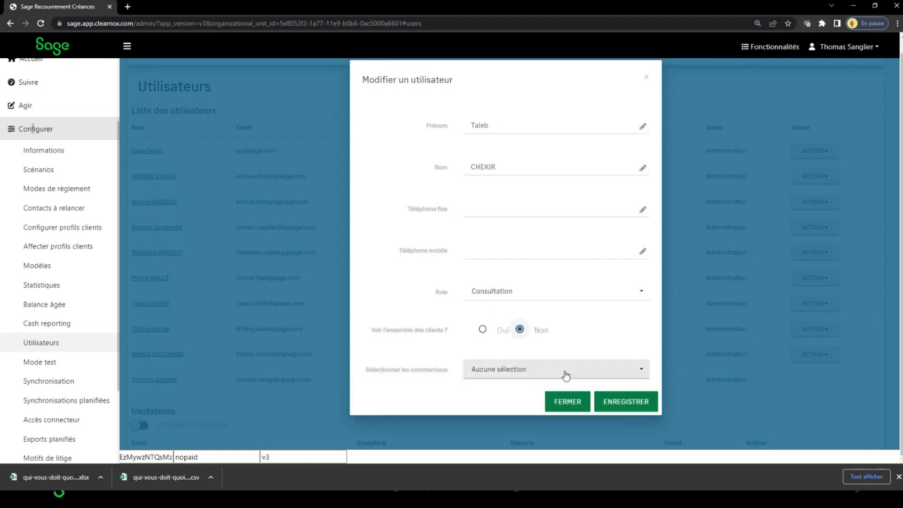
- Try assigning two salespeople to the user's Consultation role and clear both selections
{"action": "left_click", "coordinate": [489, 369]}
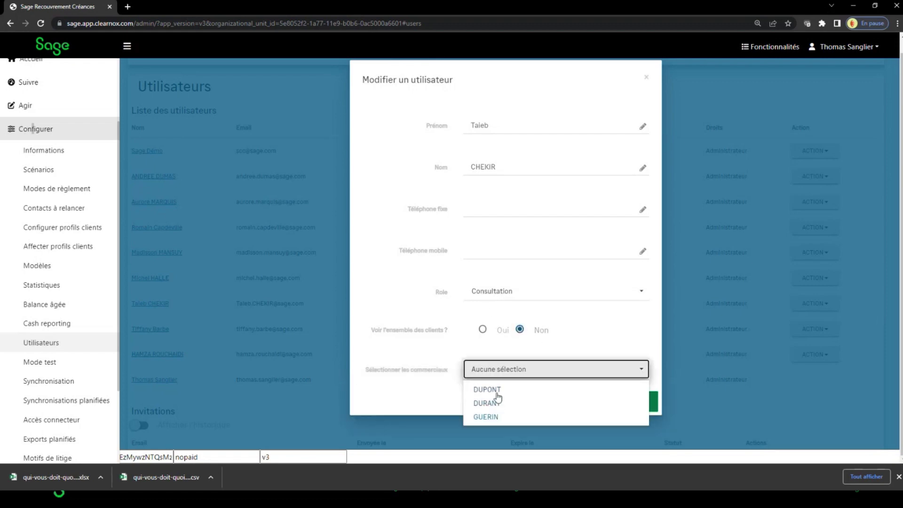
{"action": "left_click", "coordinate": [497, 389]}
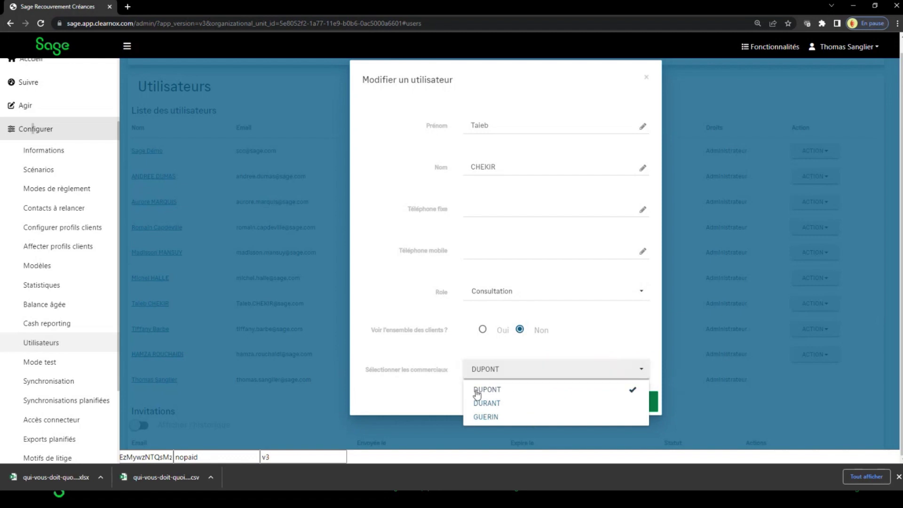
{"action": "left_click", "coordinate": [488, 417]}
{"action": "left_click", "coordinate": [519, 391]}
{"action": "left_click", "coordinate": [507, 418]}
{"action": "left_click", "coordinate": [425, 372]}
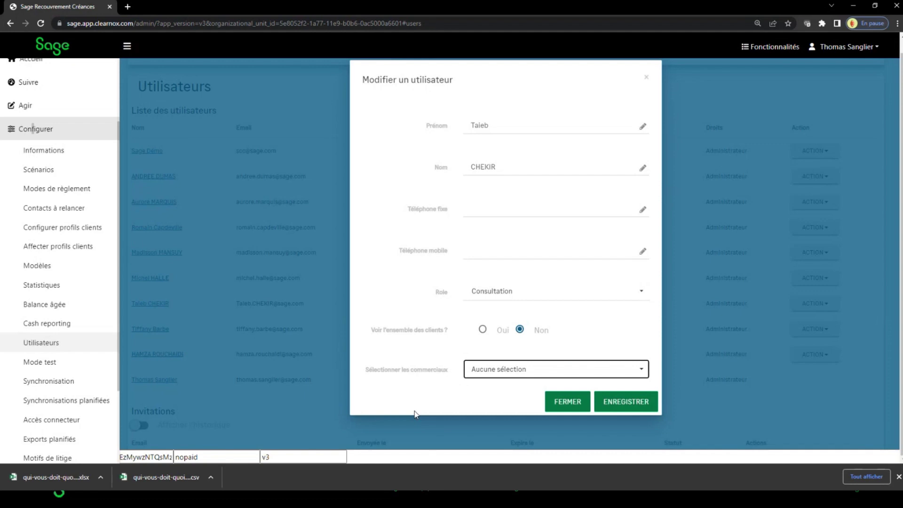
- Try the Utilisateur role with "Voir l'ensemble des clients ?" set to Non, check the salespeople choices and close the record without saving
{"action": "left_click", "coordinate": [500, 294]}
{"action": "left_click", "coordinate": [496, 338]}
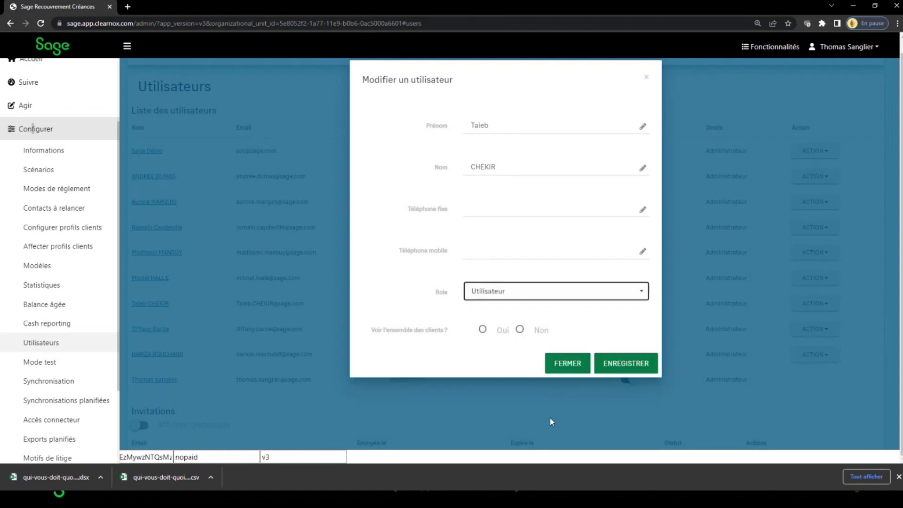
{"action": "left_click", "coordinate": [520, 330]}
{"action": "left_click", "coordinate": [520, 329]}
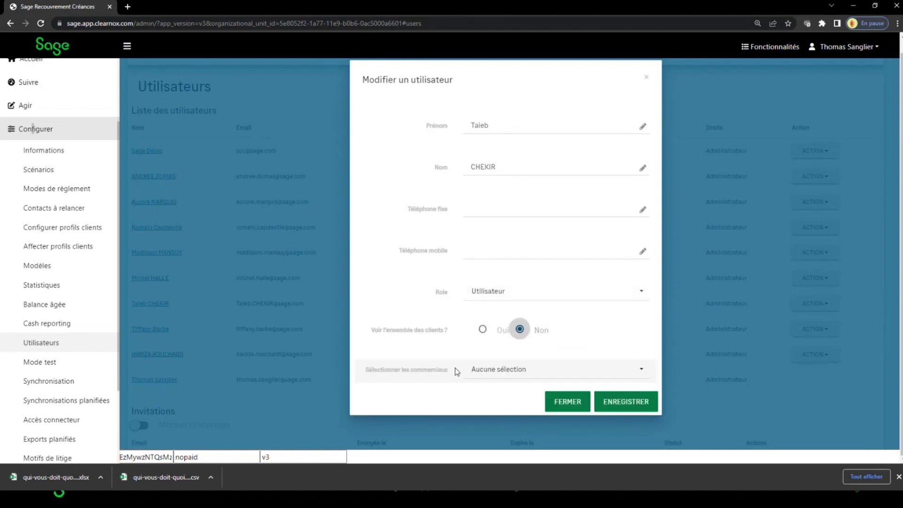
{"action": "left_click", "coordinate": [485, 370]}
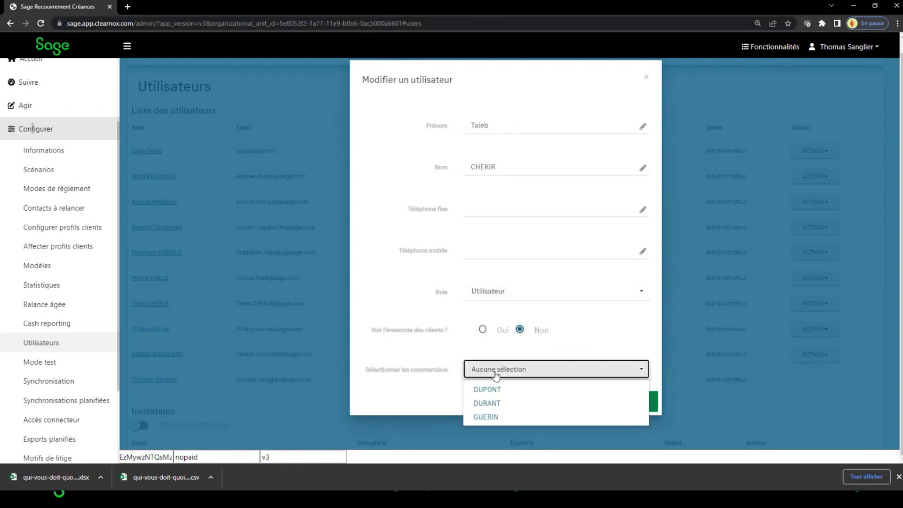
{"action": "left_click", "coordinate": [421, 341]}
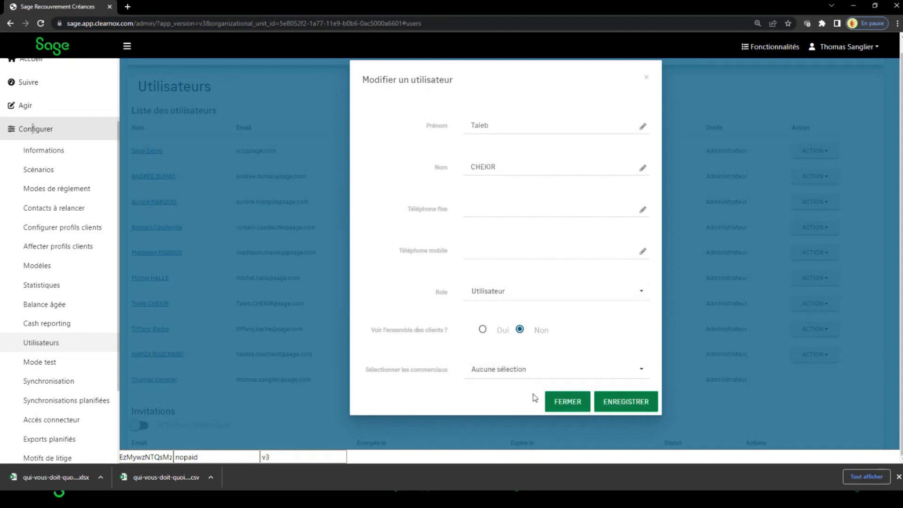
{"action": "left_click", "coordinate": [557, 401]}
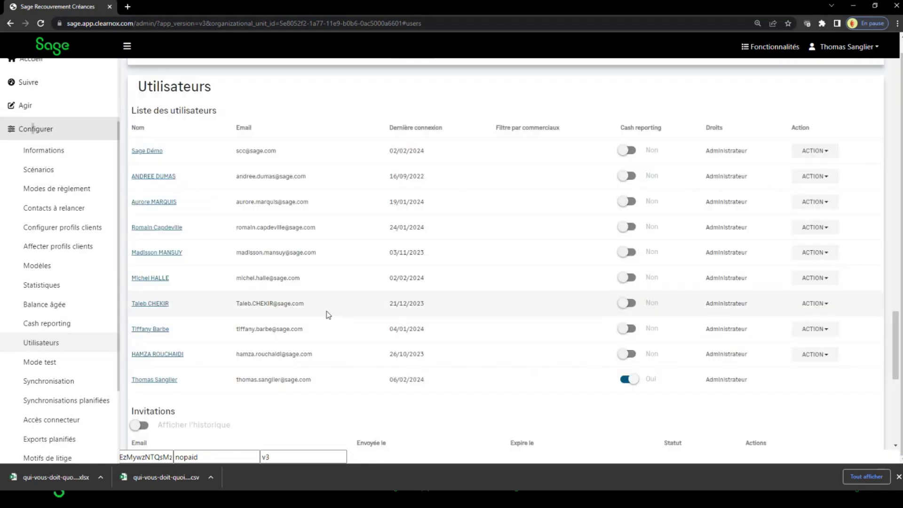
- Open a new File Explorer window and go to the Sage Recouvrement Creances folder within the OneDrive _Documents folder
{"action": "key", "text": "super"}
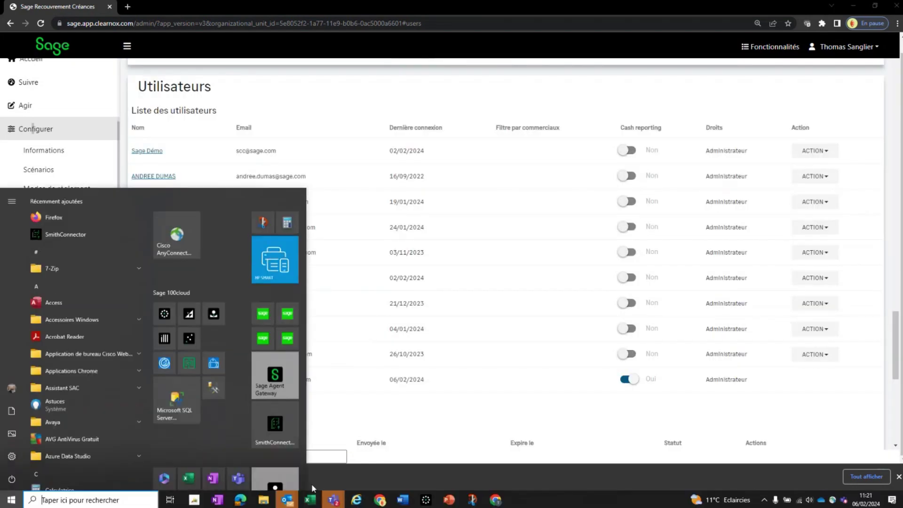
{"action": "mouse_move", "coordinate": [265, 501]}
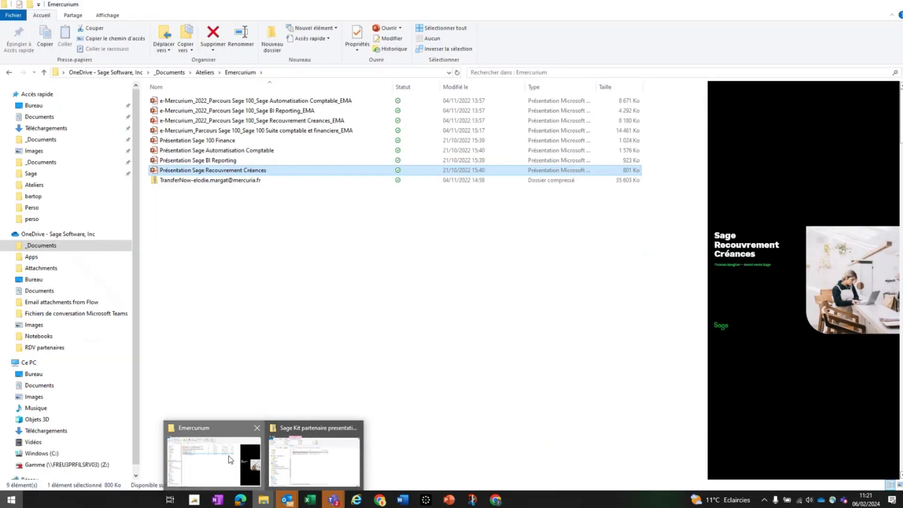
{"action": "left_click", "coordinate": [229, 459]}
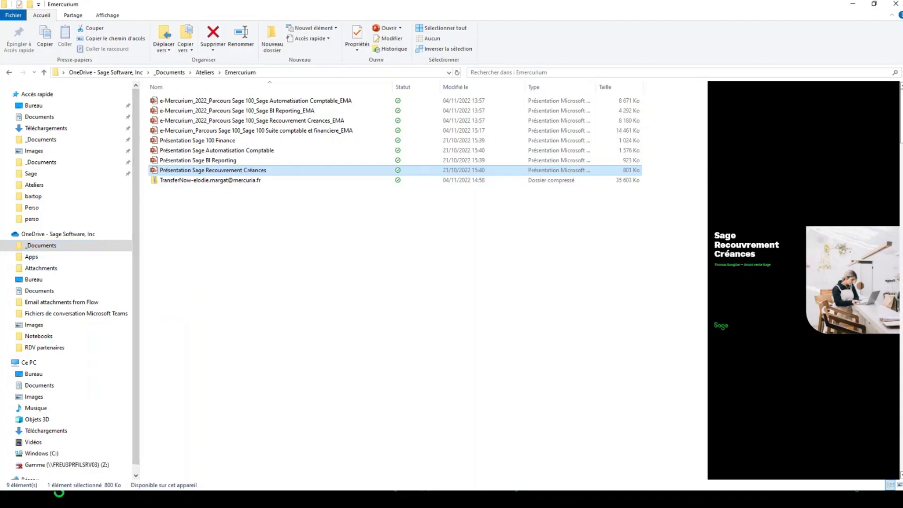
{"action": "key", "text": "super+e"}
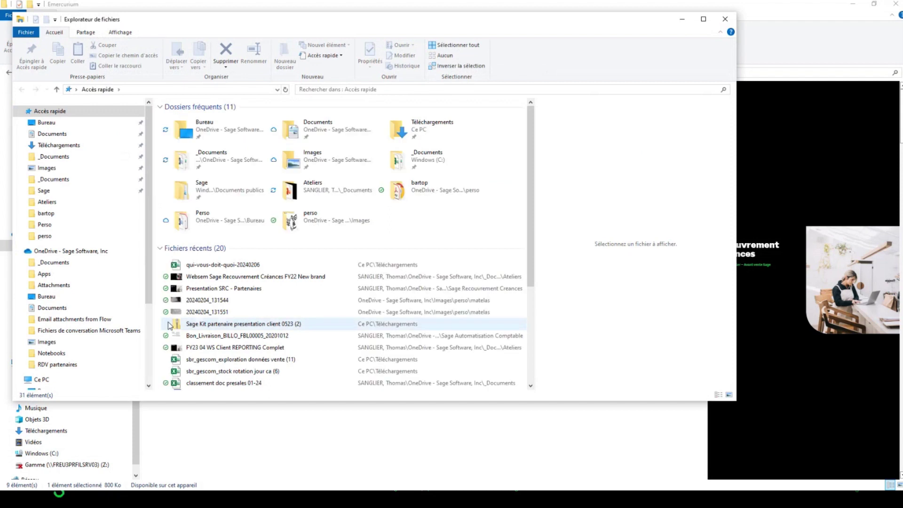
{"action": "left_click", "coordinate": [43, 264]}
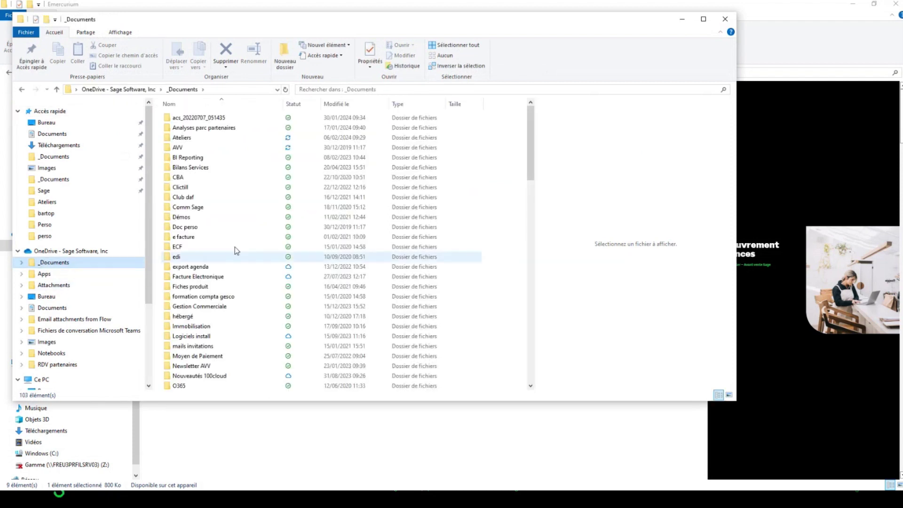
{"action": "scroll", "coordinate": [212, 260], "scroll_direction": "down", "scroll_amount": 5}
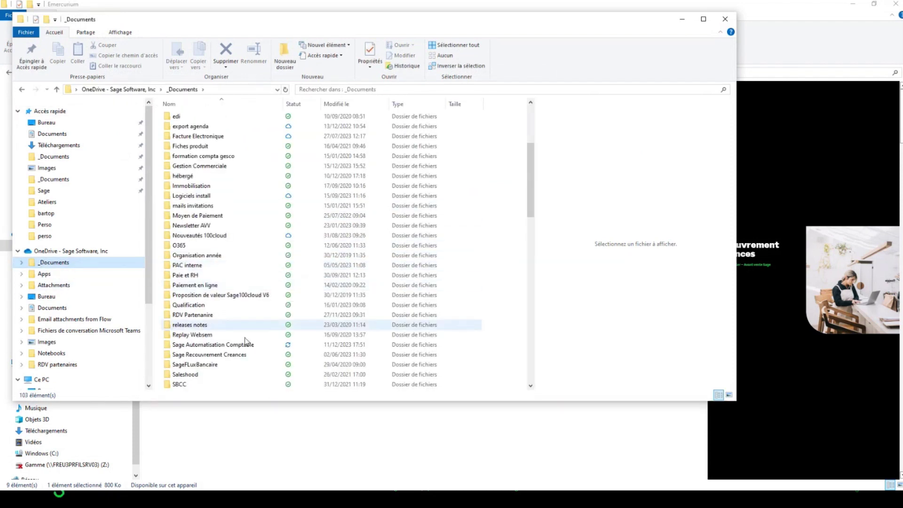
{"action": "double_click", "coordinate": [226, 356]}
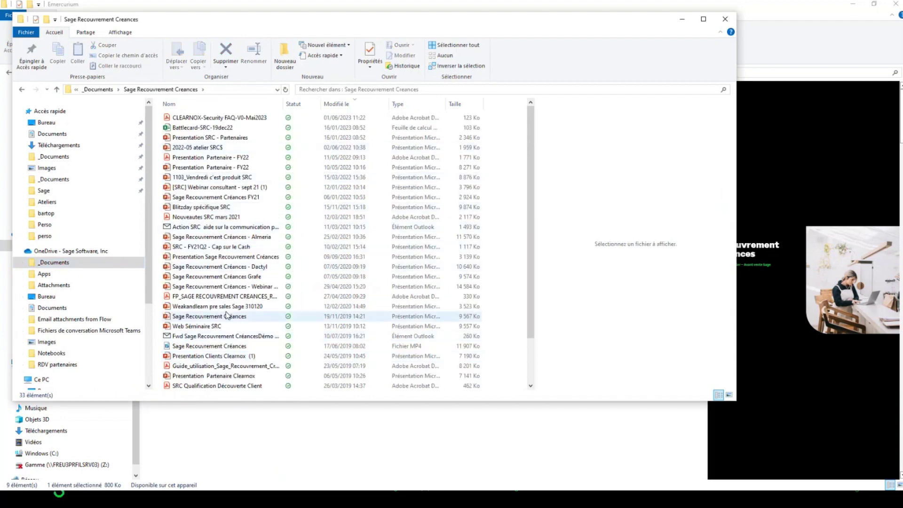
- Open the forwarded Cash Reporting email of 19/04/2019 and review its sections from the amounts clients owe down to the detected errors
{"action": "left_click", "coordinate": [230, 336]}
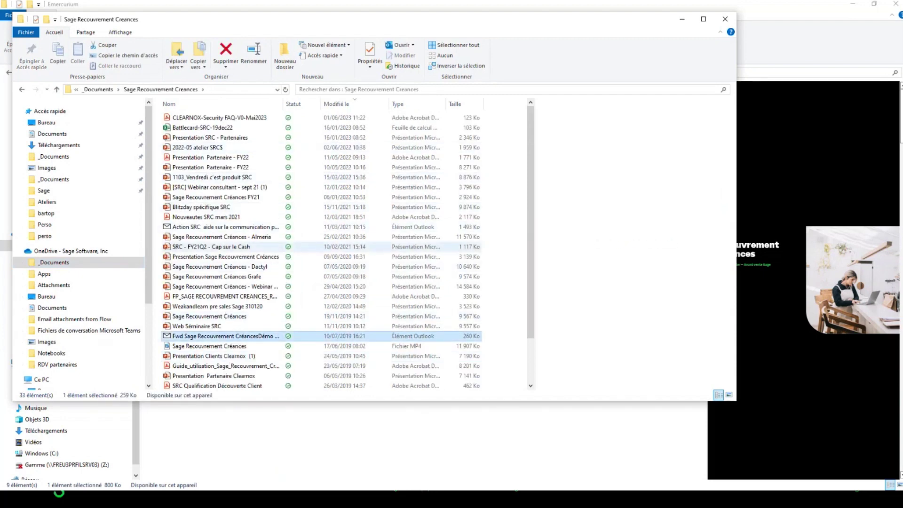
{"action": "key", "text": "Return"}
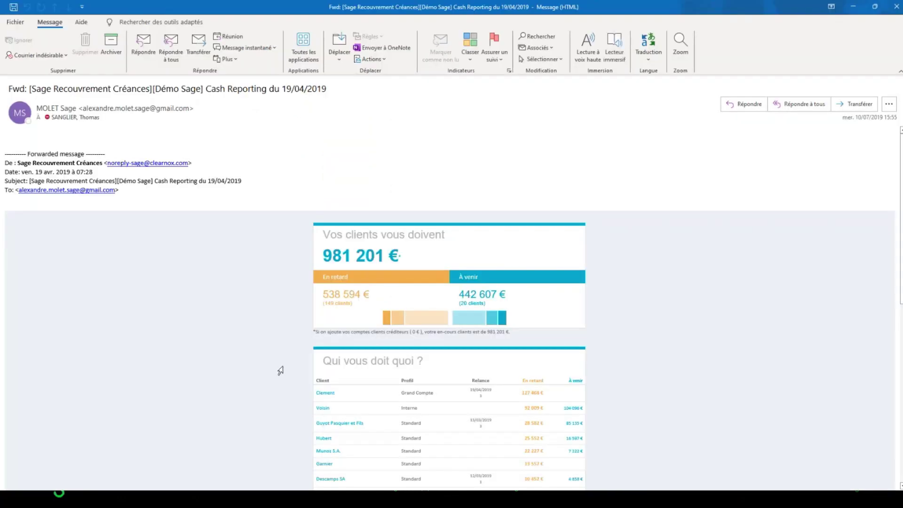
{"action": "scroll", "coordinate": [572, 334], "scroll_direction": "down", "scroll_amount": 3}
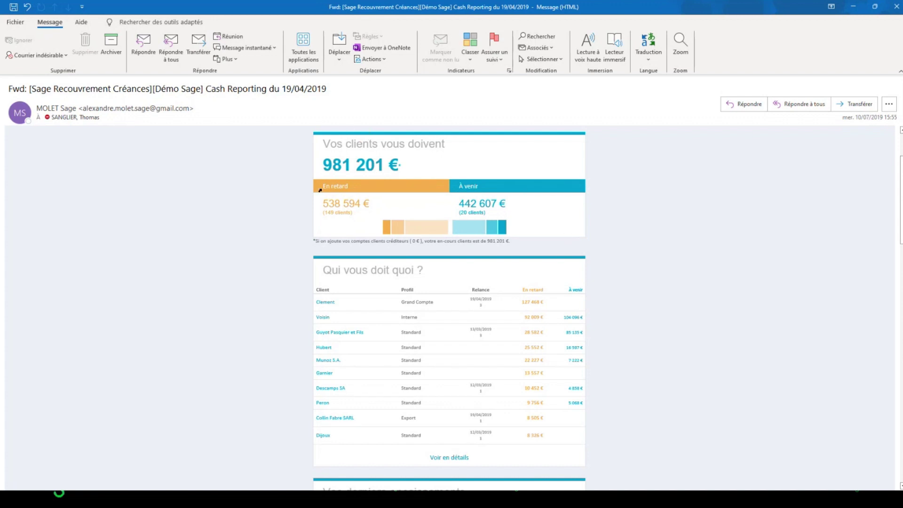
{"action": "scroll", "coordinate": [480, 373], "scroll_direction": "down", "scroll_amount": 3}
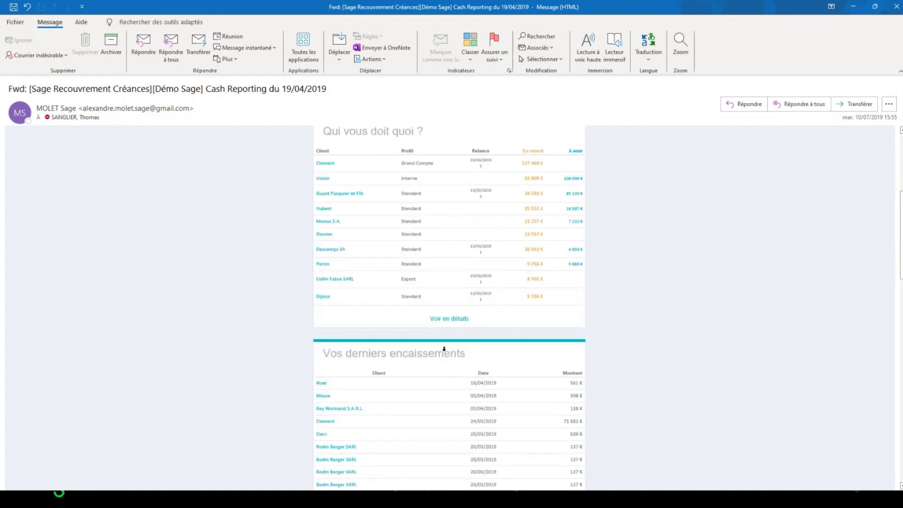
{"action": "scroll", "coordinate": [444, 349], "scroll_direction": "down", "scroll_amount": 5}
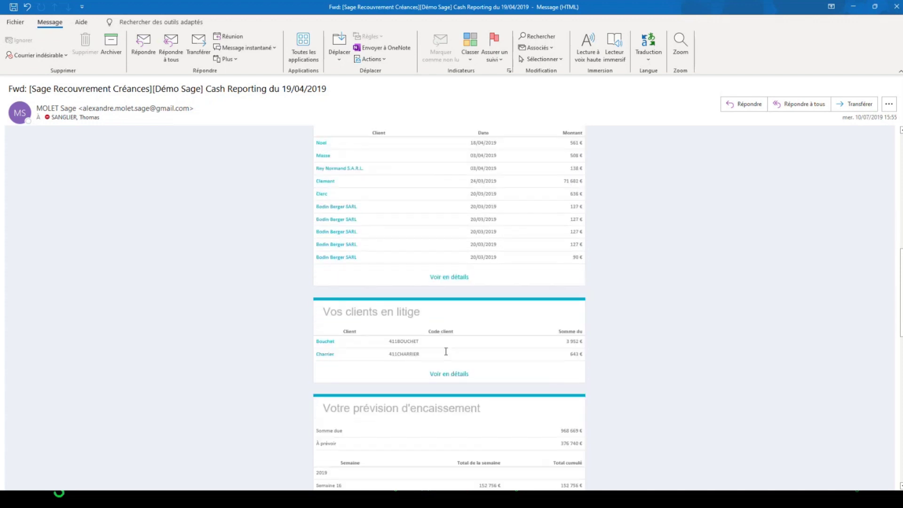
{"action": "scroll", "coordinate": [445, 351], "scroll_direction": "down", "scroll_amount": 5}
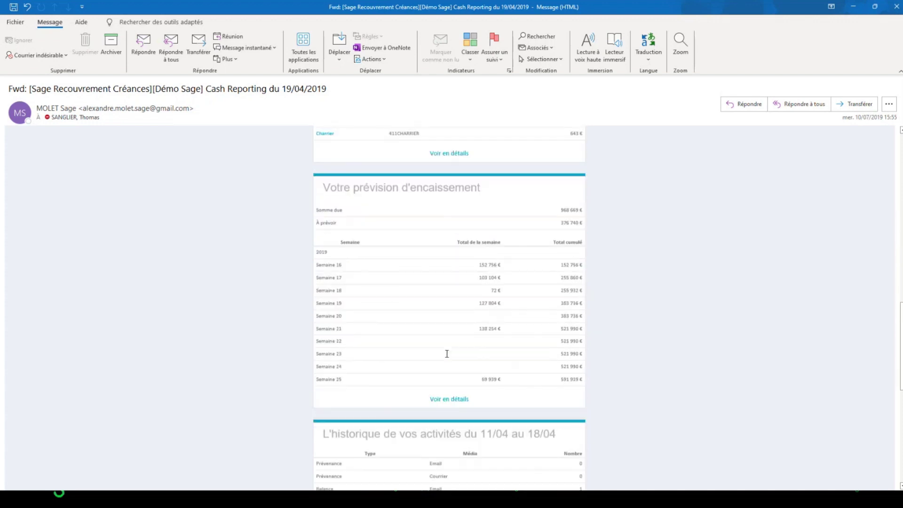
{"action": "scroll", "coordinate": [446, 353], "scroll_direction": "down", "scroll_amount": 4}
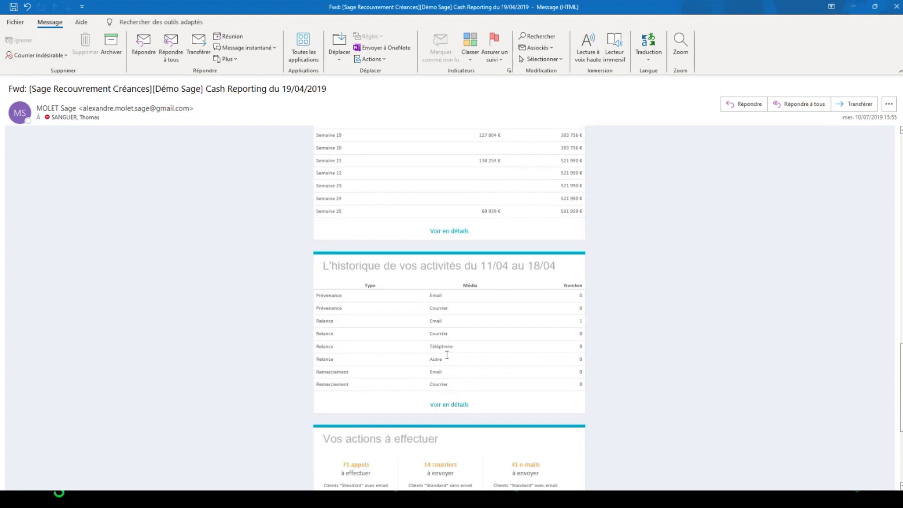
{"action": "scroll", "coordinate": [446, 354], "scroll_direction": "down", "scroll_amount": 1}
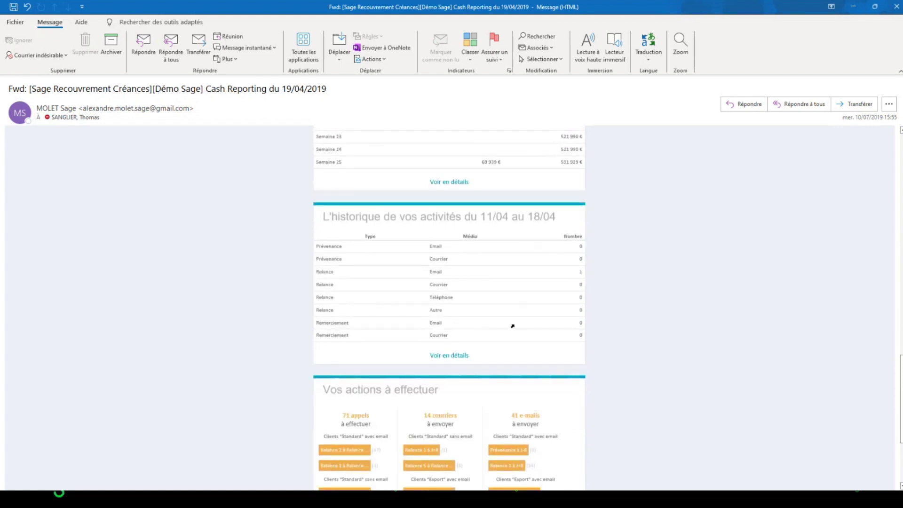
{"action": "scroll", "coordinate": [420, 306], "scroll_direction": "down", "scroll_amount": 3}
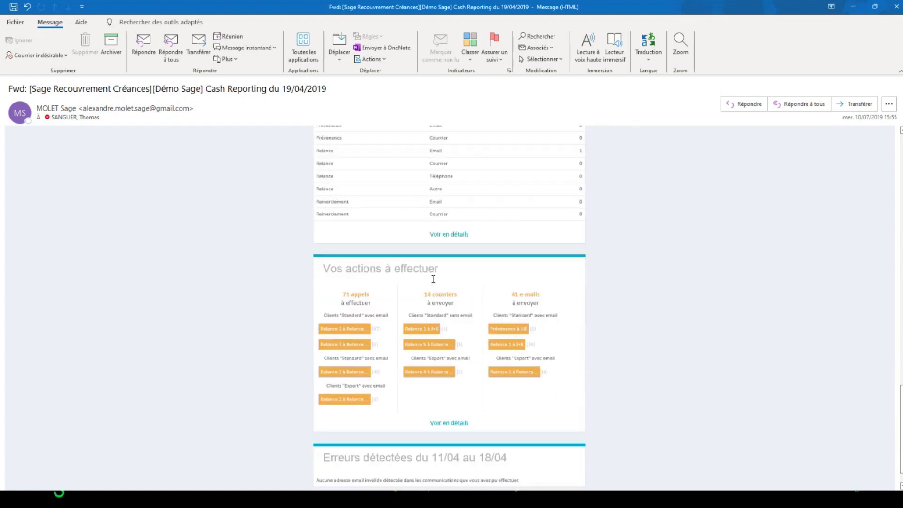
{"action": "scroll", "coordinate": [433, 279], "scroll_direction": "down", "scroll_amount": 1}
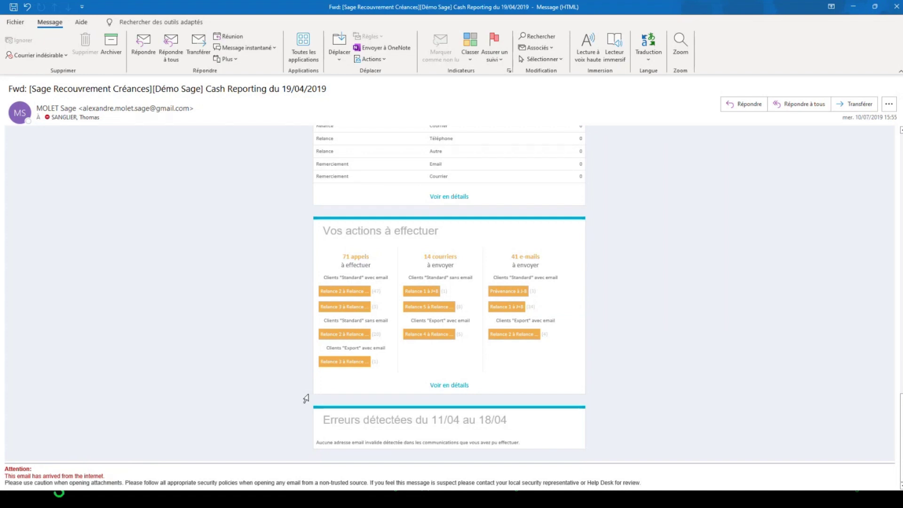
- Minimize the email and both File Explorer windows to return to the browser's Utilisateurs page, and dismiss the downloads bar
{"action": "left_click", "coordinate": [853, 7]}
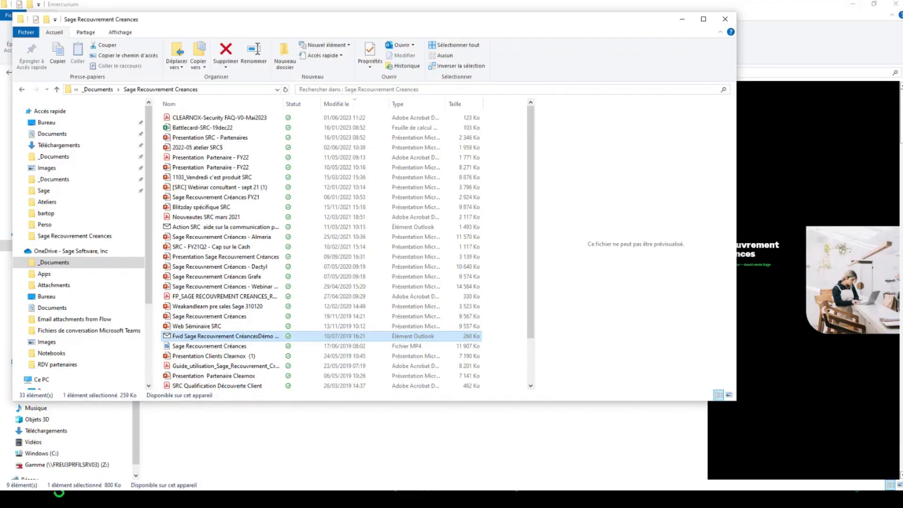
{"action": "left_click", "coordinate": [682, 19]}
{"action": "left_click", "coordinate": [852, 7]}
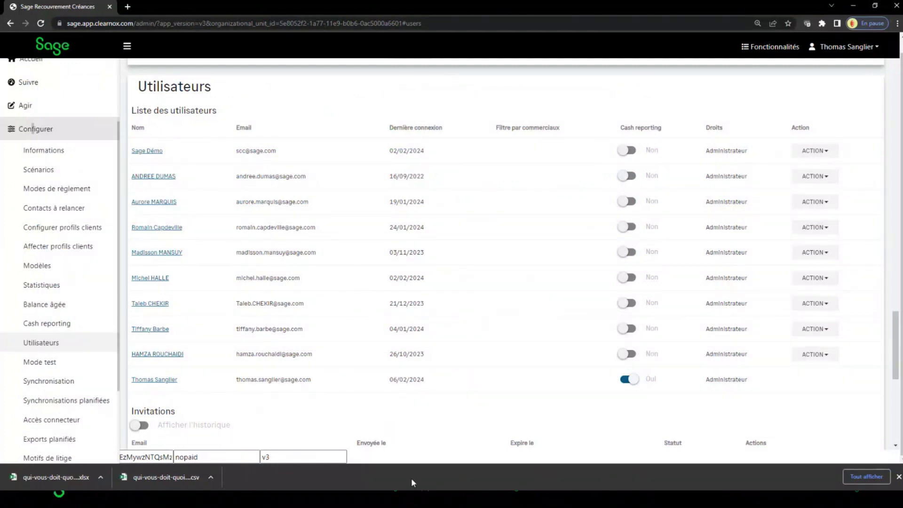
{"action": "left_click", "coordinate": [898, 477]}
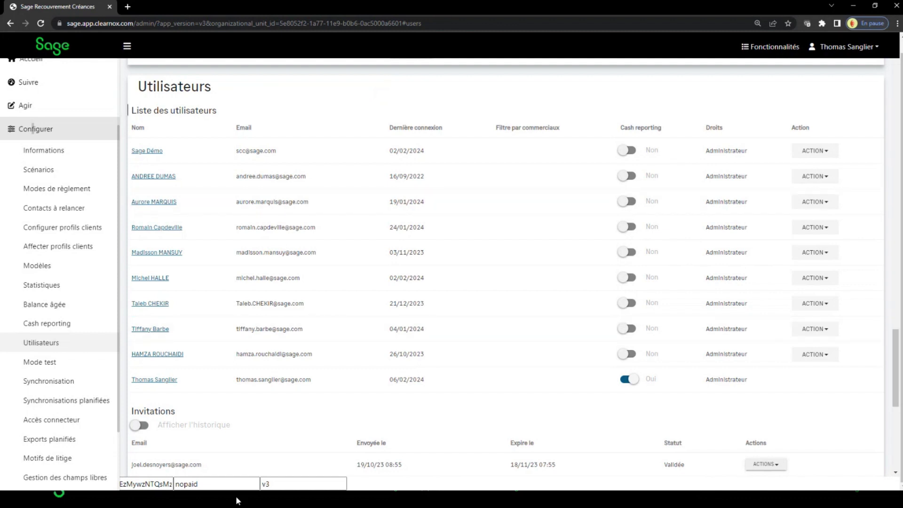
- Switch to the PowerPoint slideshow and advance from the Démonstration slide to the Questions / Réponses slide
{"action": "scroll", "coordinate": [33, 94], "scroll_direction": "up", "scroll_amount": 2}
{"action": "left_click", "coordinate": [35, 156]}
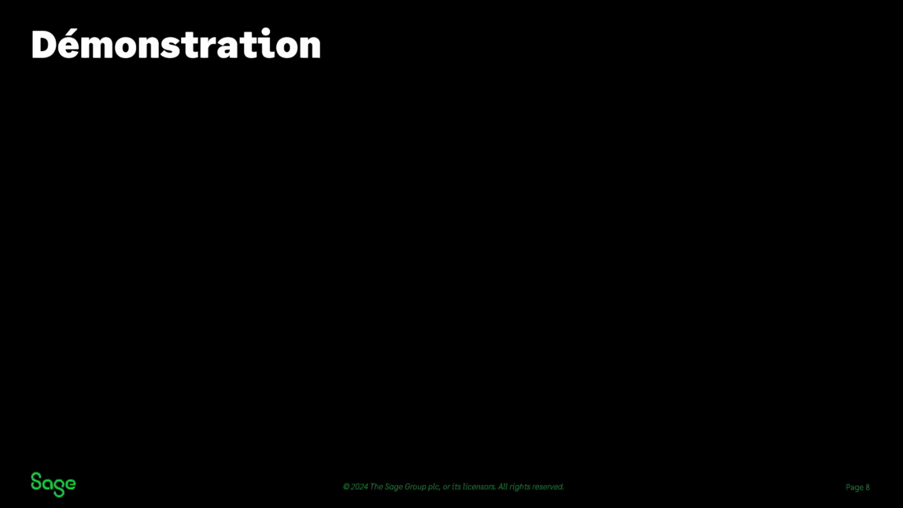
{"action": "left_click", "coordinate": [362, 234]}
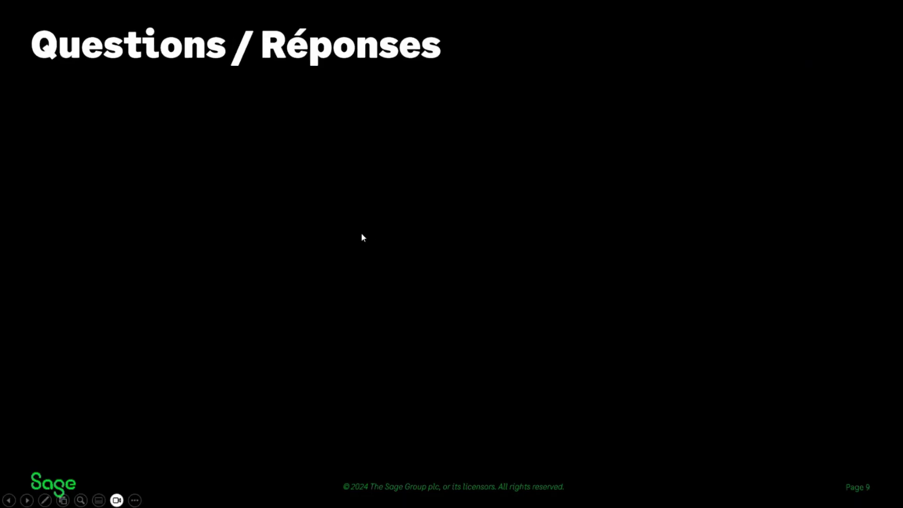